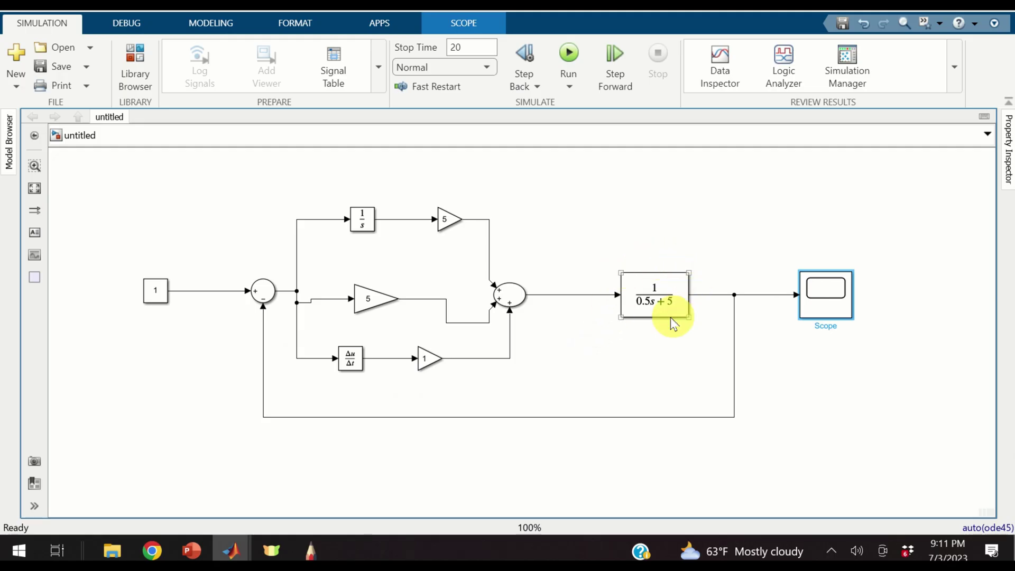
Step: Check the parameters of the Transfer Fcn block and the Constant input block in the finished closed-loop model
{"action": "left_click", "coordinate": [618, 294]}
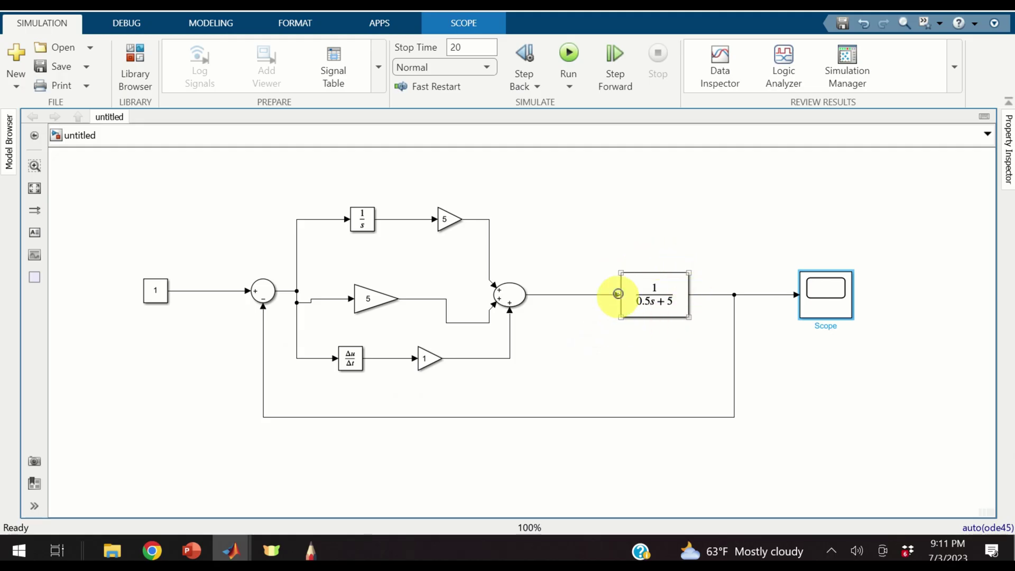
{"action": "double_click", "coordinate": [660, 296]}
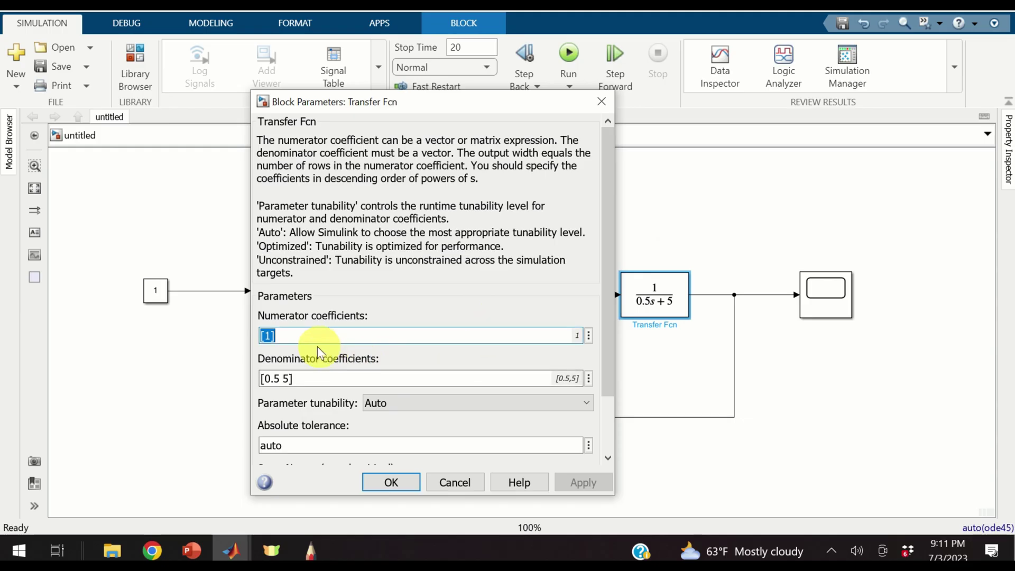
{"action": "left_click", "coordinate": [392, 481]}
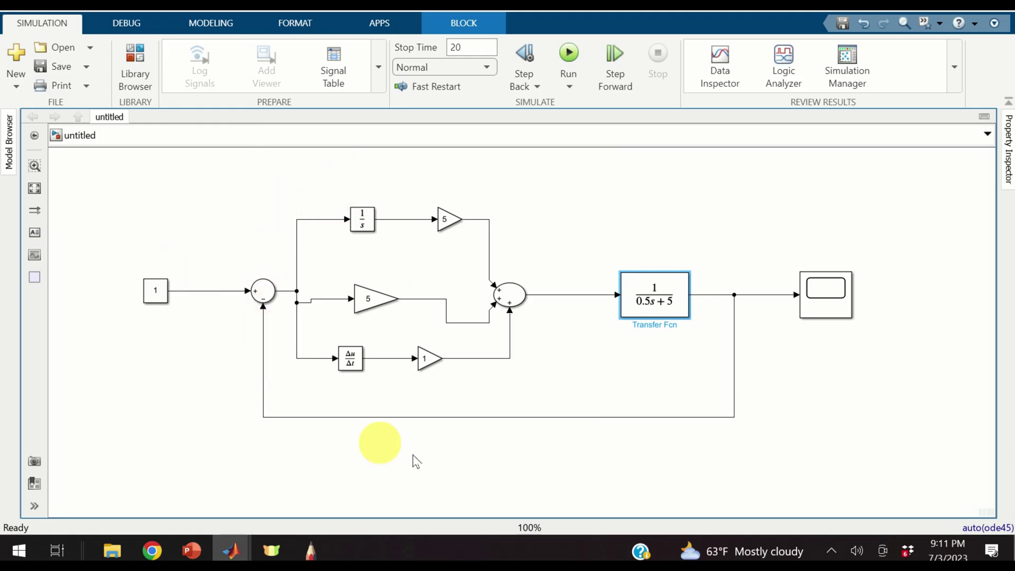
{"action": "double_click", "coordinate": [158, 294]}
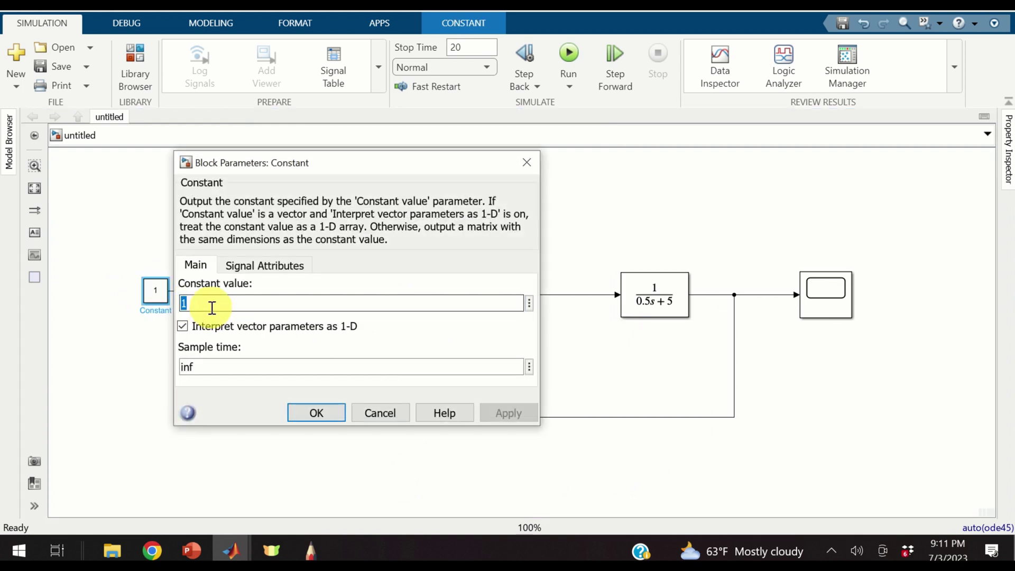
{"action": "left_click", "coordinate": [317, 410]}
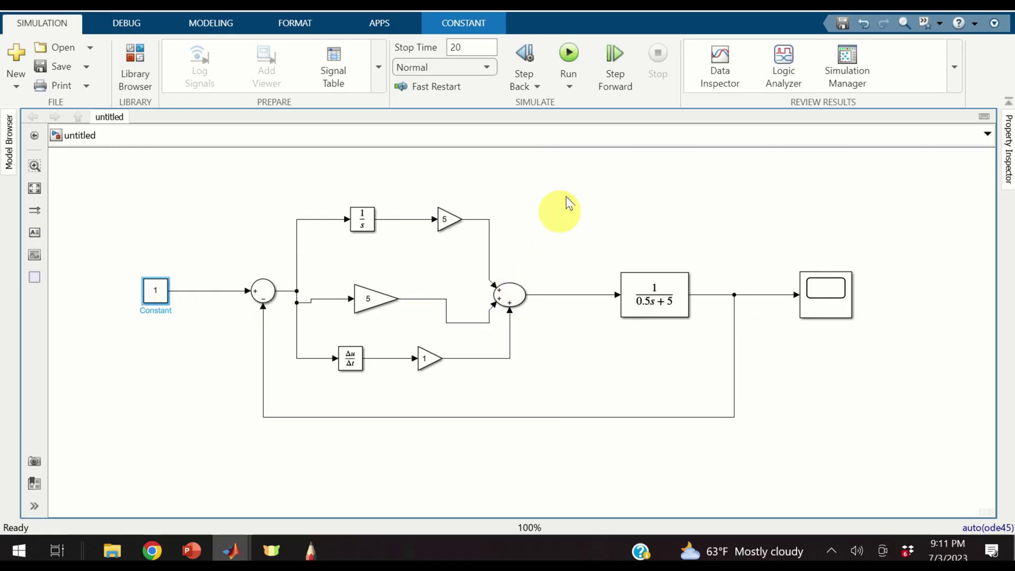
Step: Run the closed-loop model's simulation and open the Scope to view the output response
{"action": "left_click", "coordinate": [568, 63]}
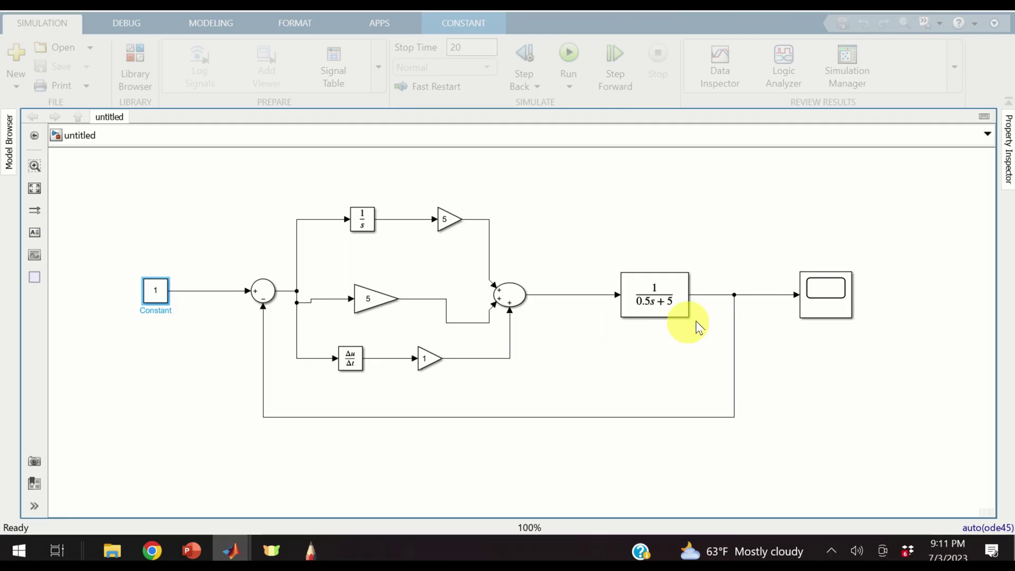
{"action": "left_click", "coordinate": [827, 311]}
{"action": "double_click", "coordinate": [827, 309]}
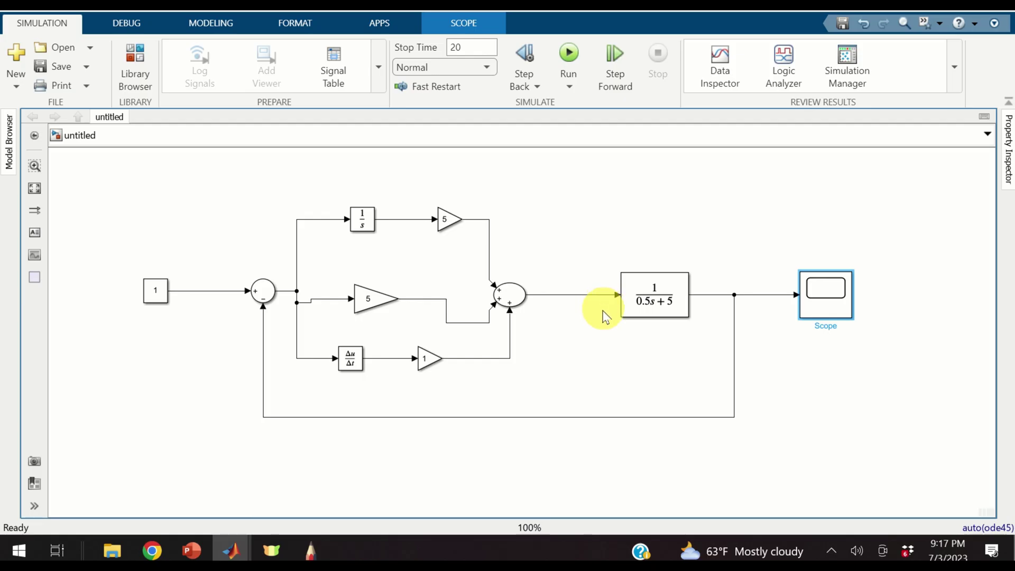
{"action": "left_click", "coordinate": [644, 307]}
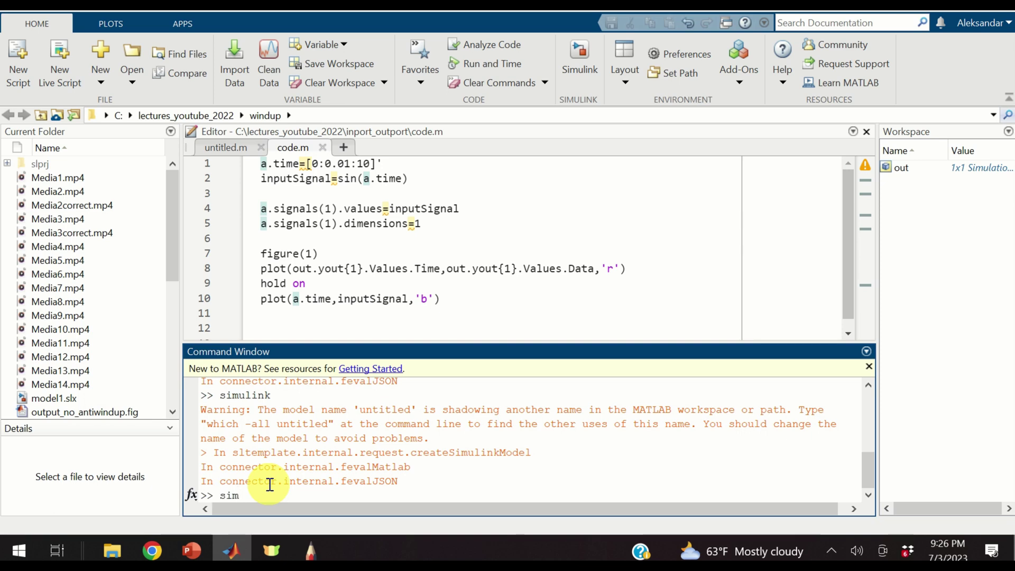
Step: Launch Simulink with the simulink command, create a blank model and maximize its window
{"action": "type", "text": "ink"}
{"action": "key", "text": "Return"}
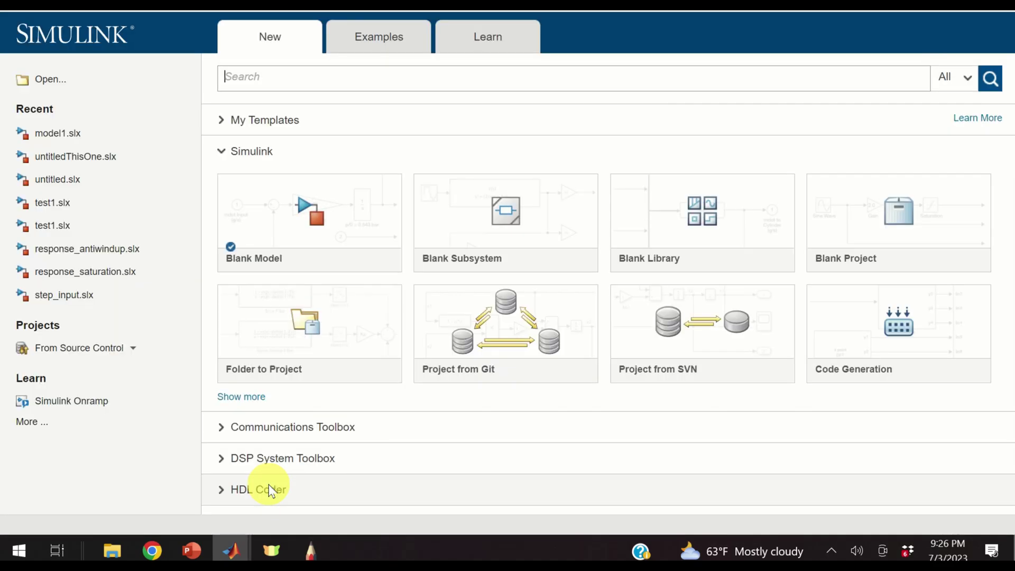
{"action": "mouse_move", "coordinate": [339, 230]}
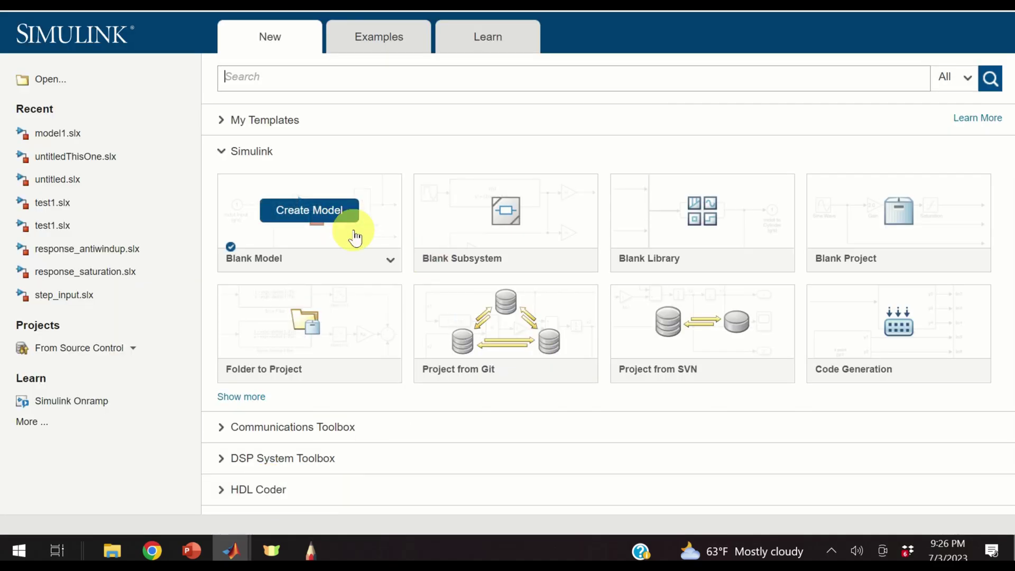
{"action": "left_click", "coordinate": [353, 221]}
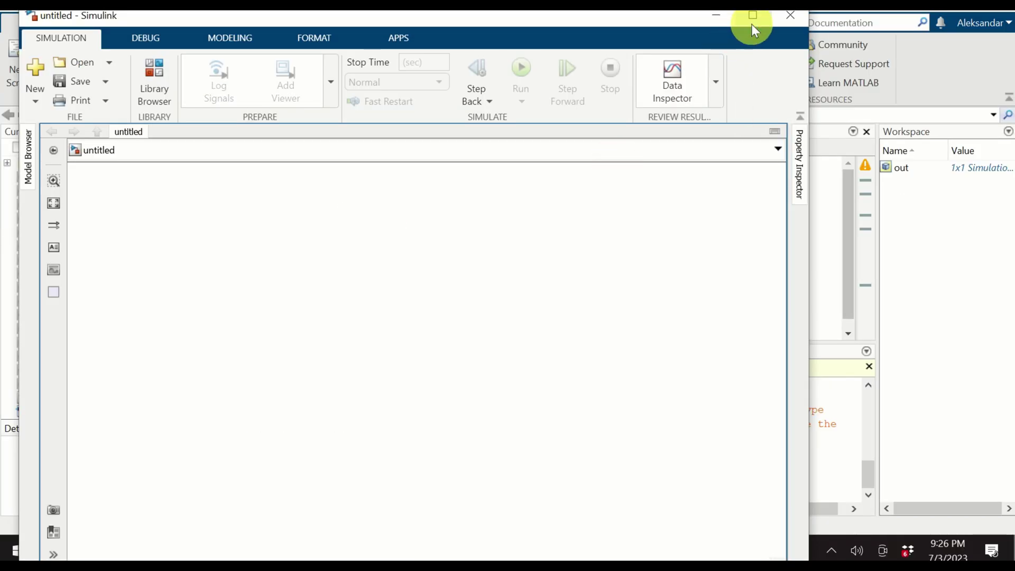
{"action": "left_click", "coordinate": [752, 17]}
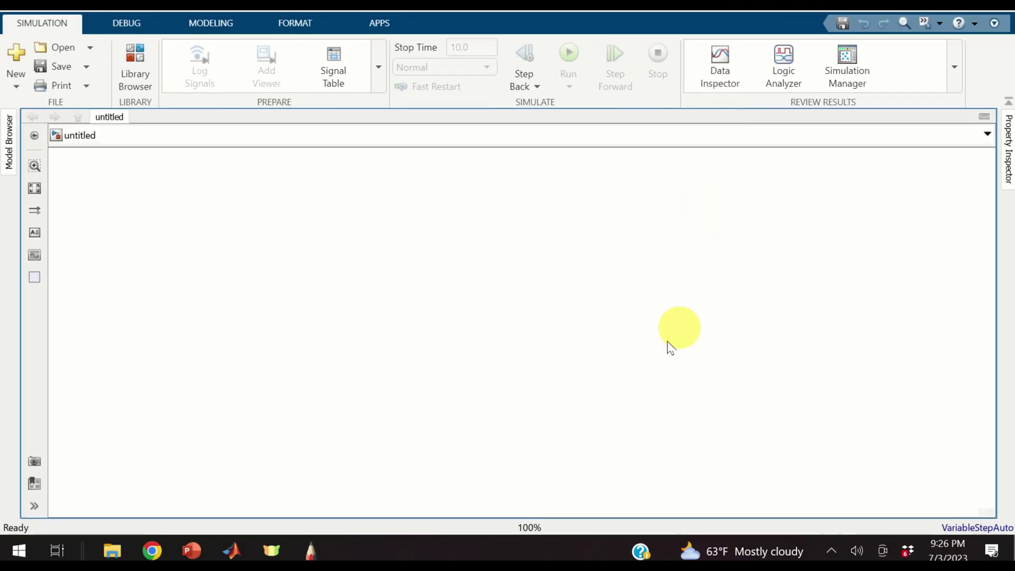
Step: Add a continuous Transfer Fcn block to the empty model and enlarge it
{"action": "double_click", "coordinate": [693, 302]}
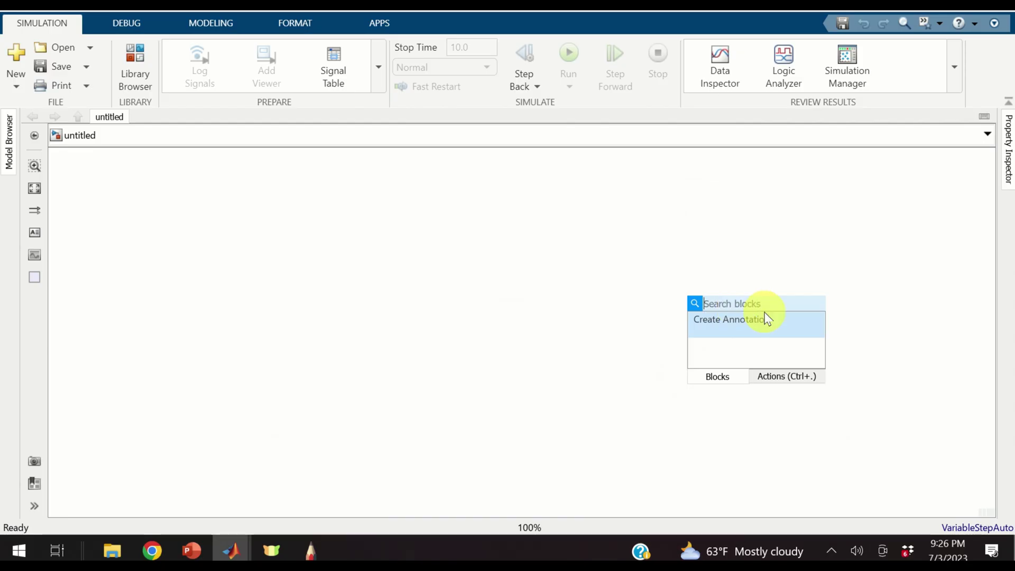
{"action": "type", "text": "transfer"}
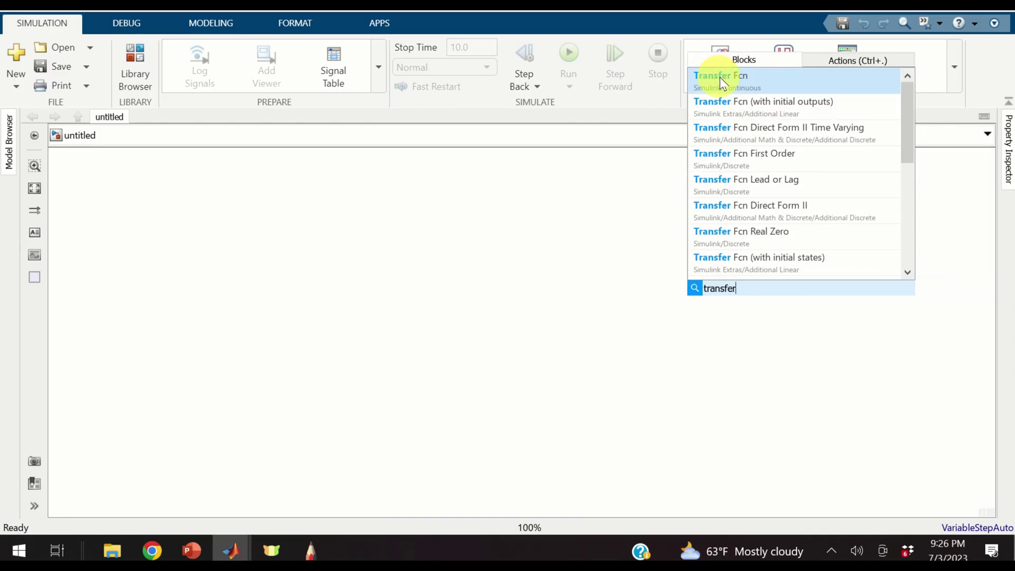
{"action": "left_click", "coordinate": [730, 87]}
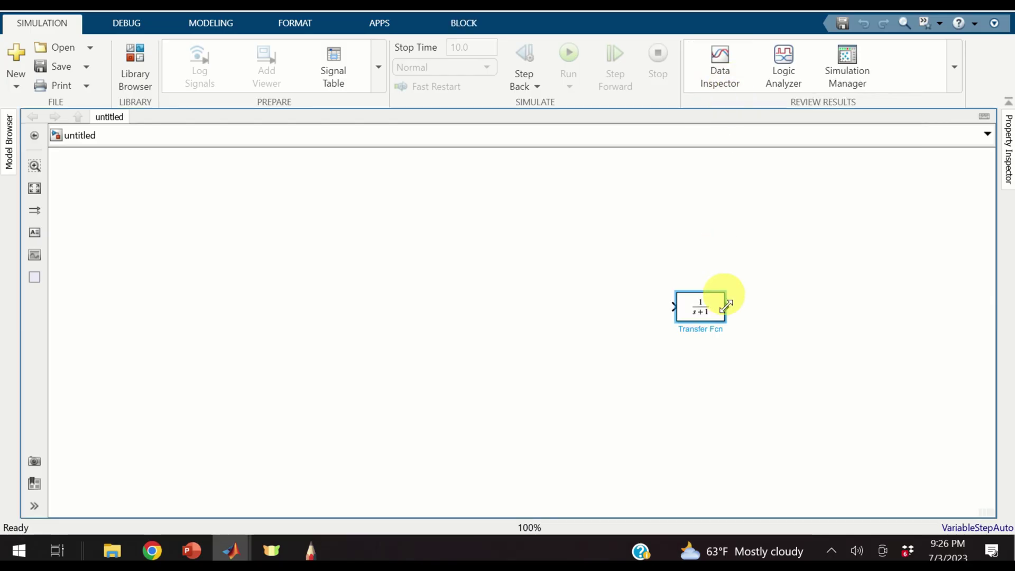
{"action": "left_click_drag", "start_coordinate": [726, 321], "coordinate": [760, 351]}
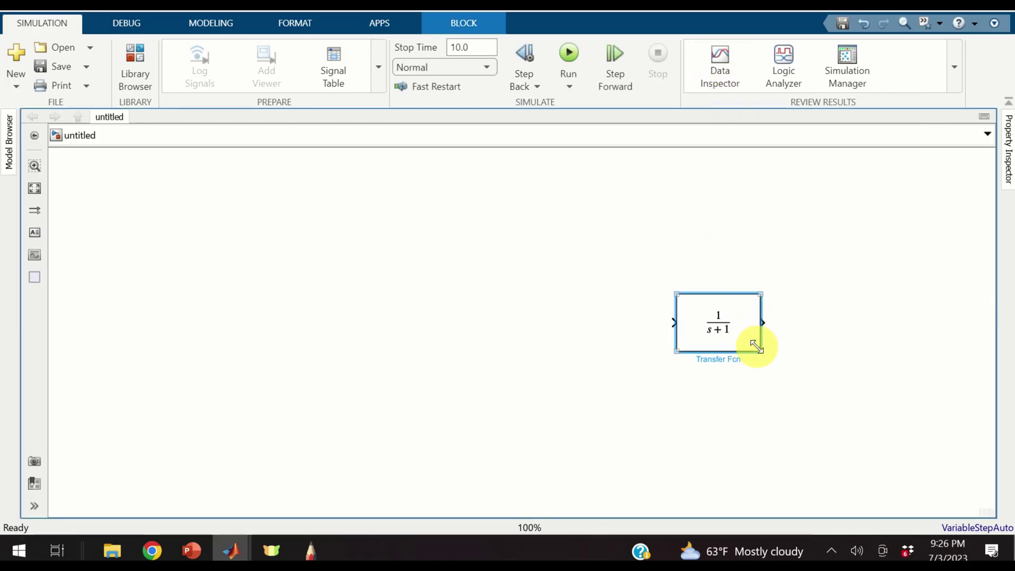
Step: Set the Transfer Fcn block's denominator coefficients to [0.5 5], keeping [1] as the numerator
{"action": "double_click", "coordinate": [728, 333]}
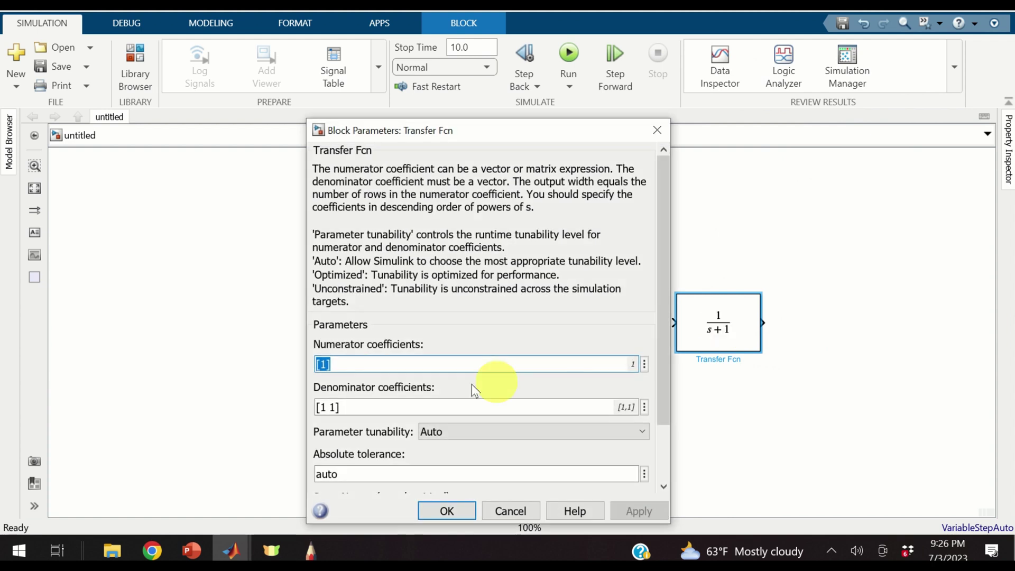
{"action": "left_click", "coordinate": [333, 362]}
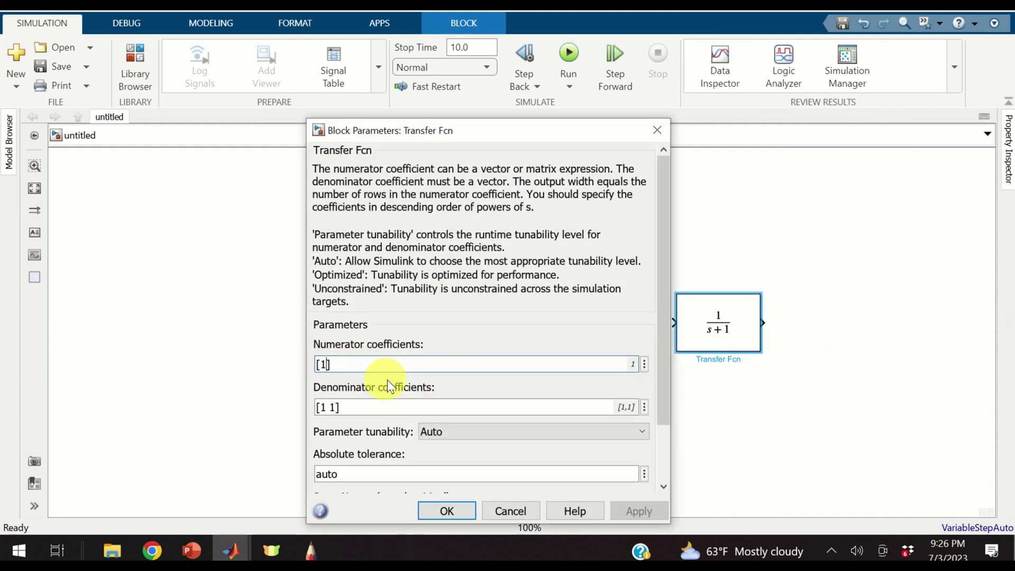
{"action": "left_click", "coordinate": [321, 407]}
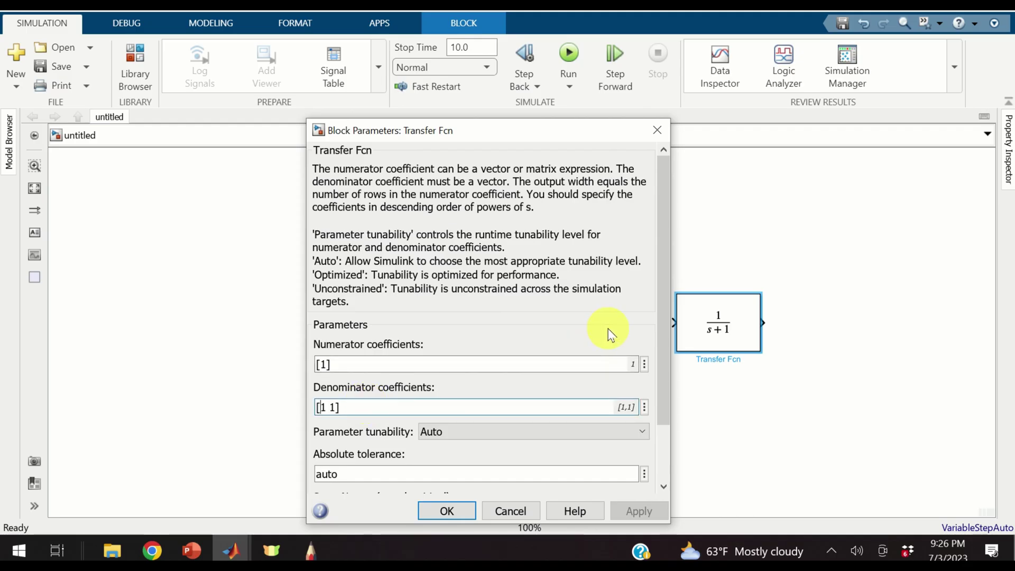
{"action": "key", "text": "Delete"}
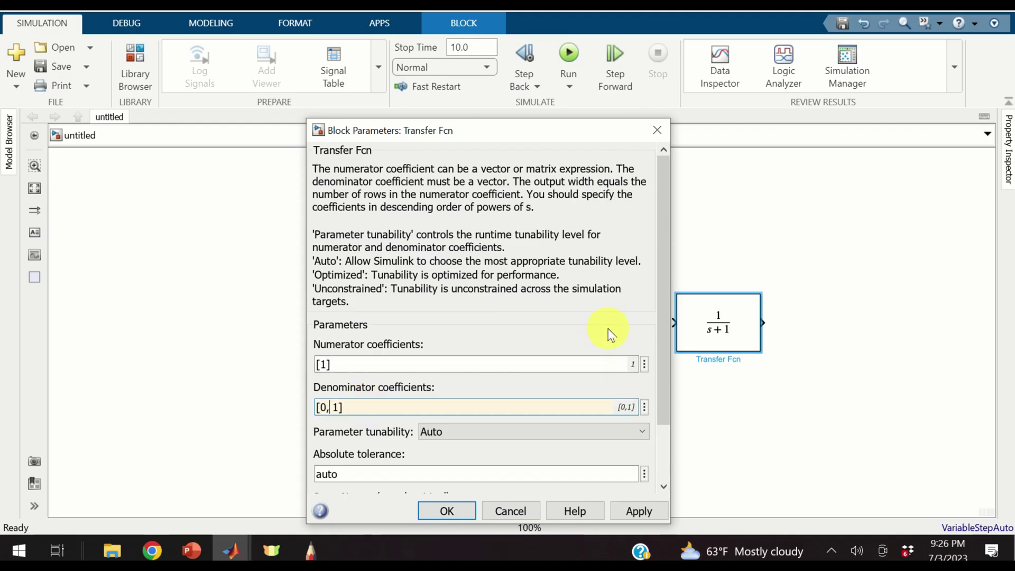
{"action": "type", "text": "5"}
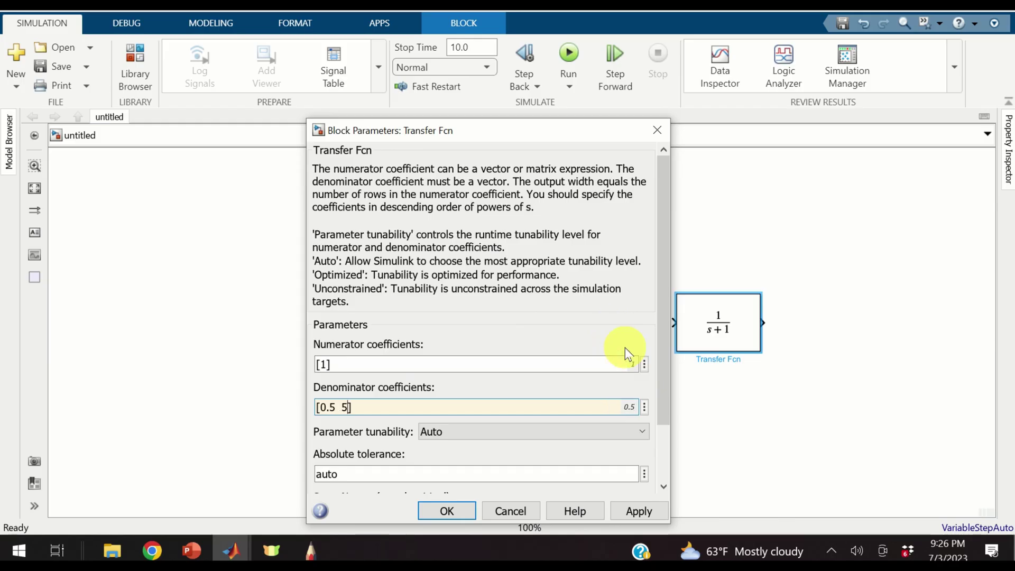
{"action": "left_click", "coordinate": [642, 510]}
{"action": "left_click", "coordinate": [447, 511]}
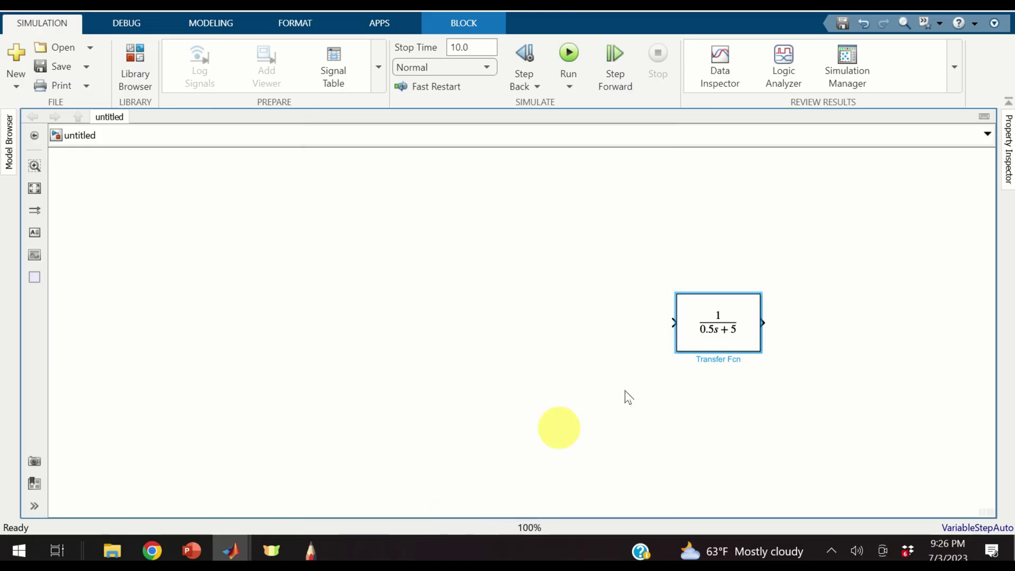
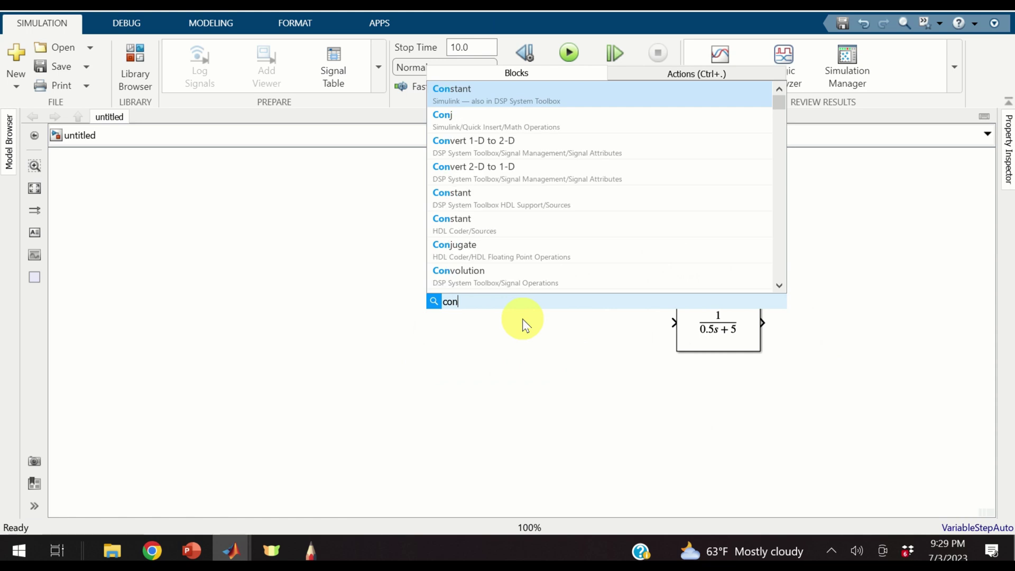
Step: Add an enlarged Constant block with value 1 before the Transfer Fcn block, level with its input
{"action": "left_click", "coordinate": [545, 95]}
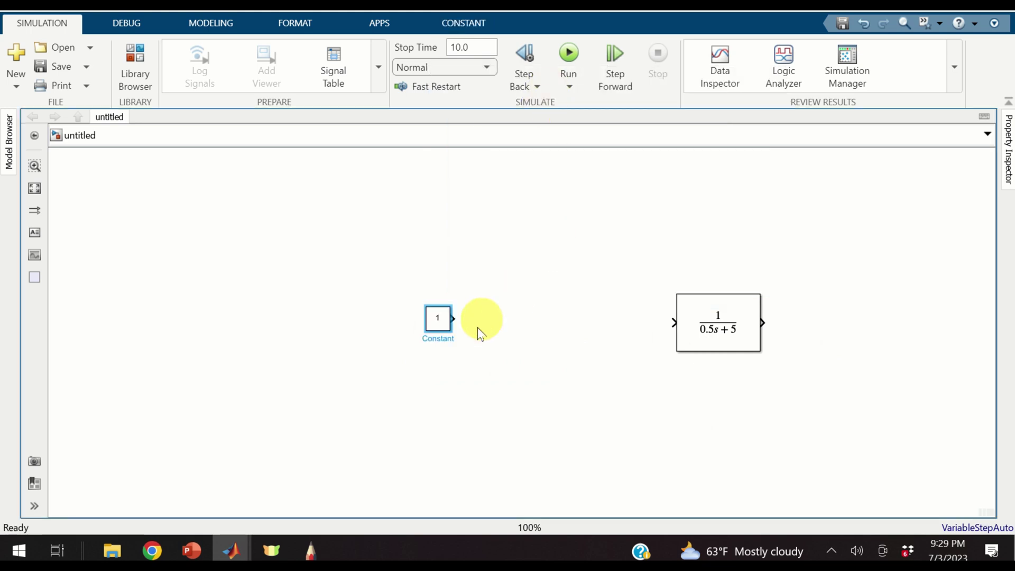
{"action": "left_click", "coordinate": [449, 338]}
{"action": "mouse_move", "coordinate": [448, 331]}
{"action": "left_mouse_down"}
{"action": "mouse_move", "coordinate": [460, 345]}
{"action": "mouse_move", "coordinate": [454, 321]}
{"action": "left_mouse_up"}
{"action": "double_click", "coordinate": [454, 322]}
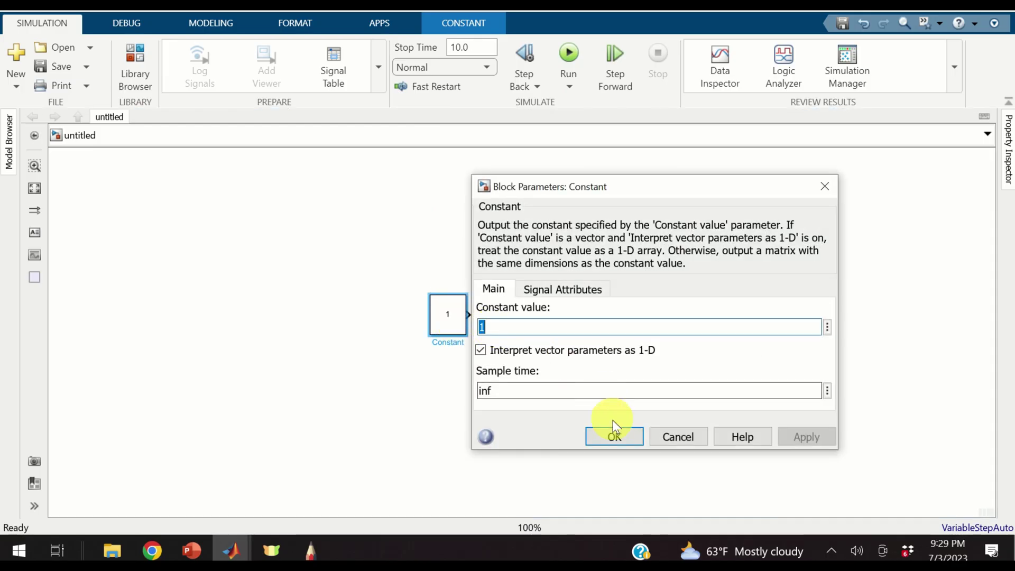
{"action": "left_click", "coordinate": [613, 436]}
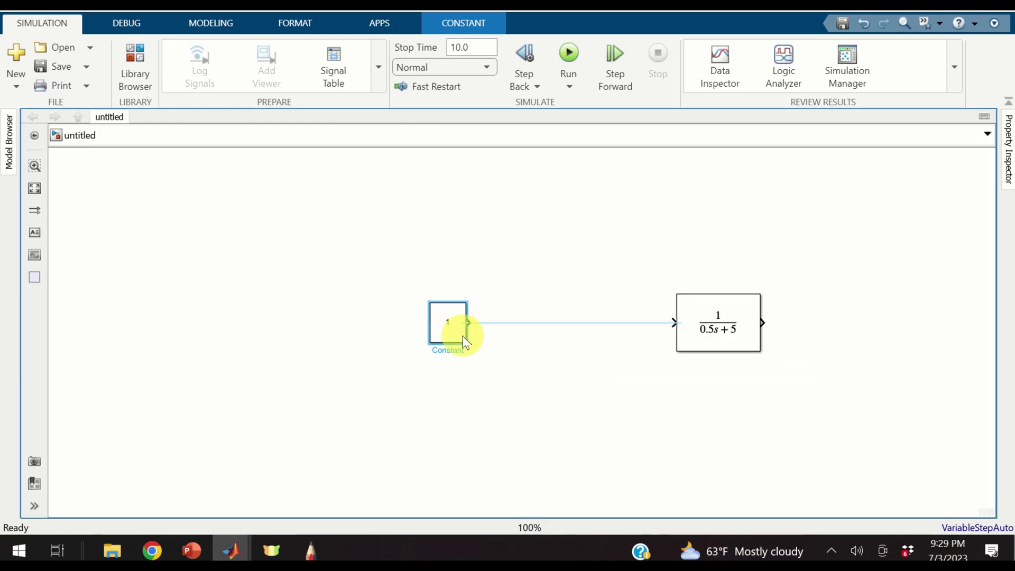
Step: Connect the Constant block's output to the Transfer Fcn input and move the Transfer Fcn block closer to it
{"action": "left_click", "coordinate": [468, 323]}
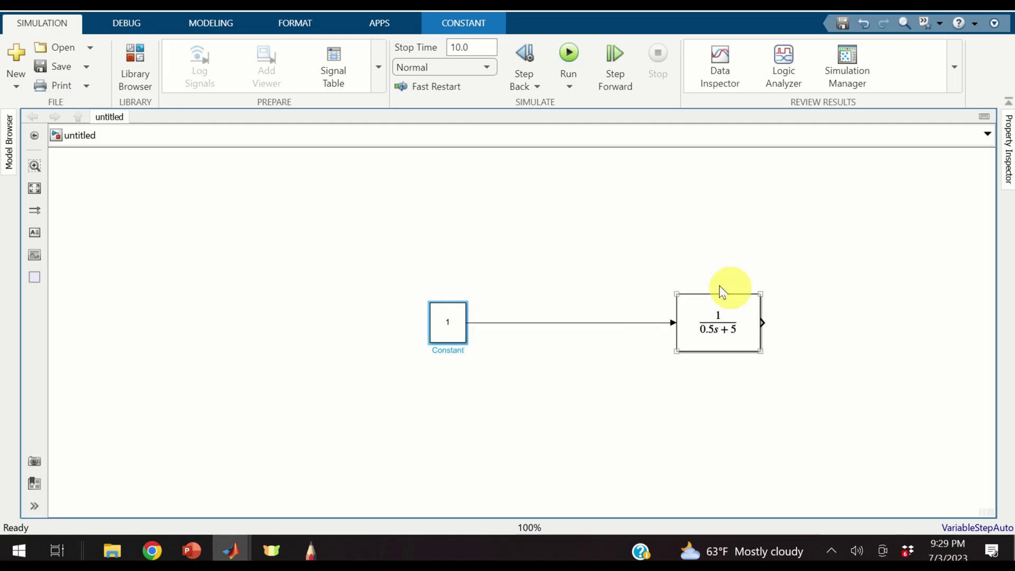
{"action": "left_click_drag", "start_coordinate": [740, 336], "coordinate": [635, 338]}
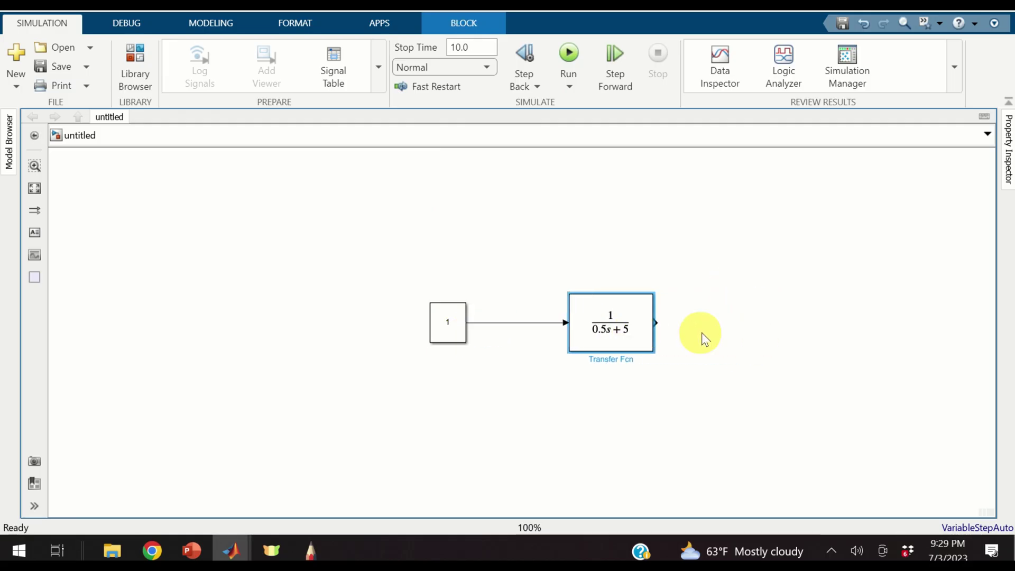
{"action": "left_click", "coordinate": [702, 337]}
Step: Add an enlarged Scope block after the Transfer Fcn block and connect the transfer function's output to it
{"action": "double_click", "coordinate": [819, 316]}
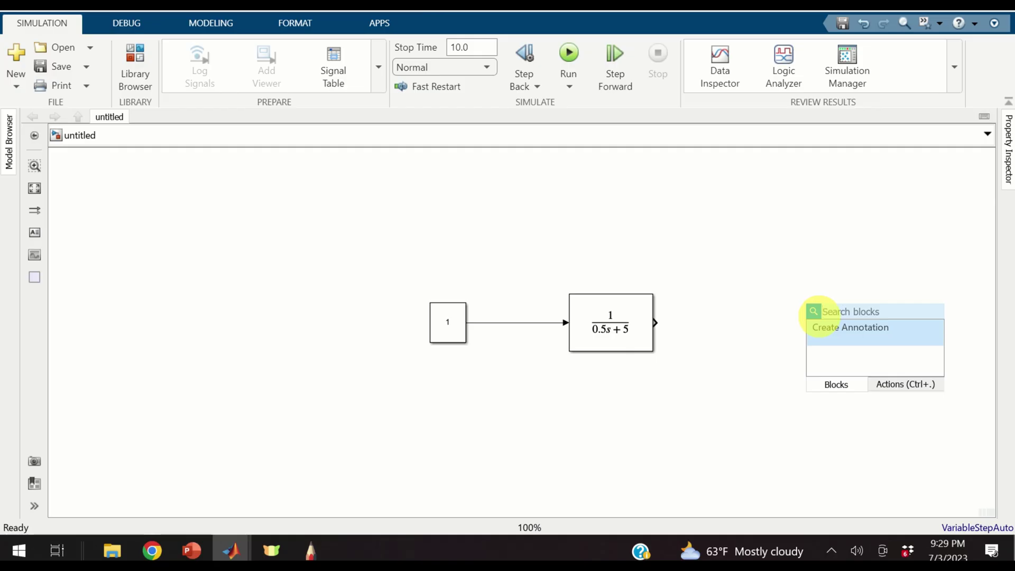
{"action": "type", "text": "scope"}
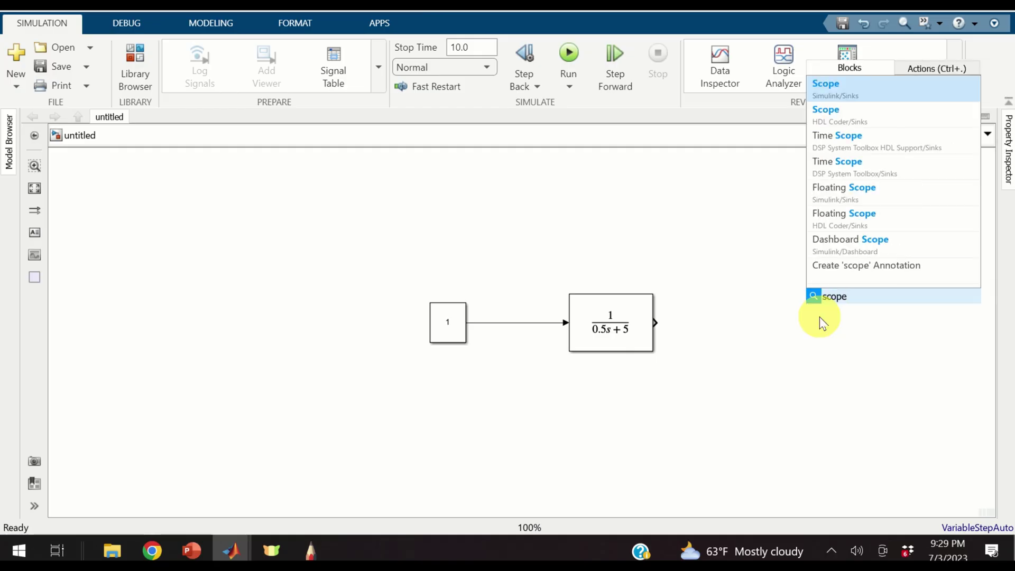
{"action": "left_click", "coordinate": [852, 88]}
{"action": "left_click", "coordinate": [825, 333]}
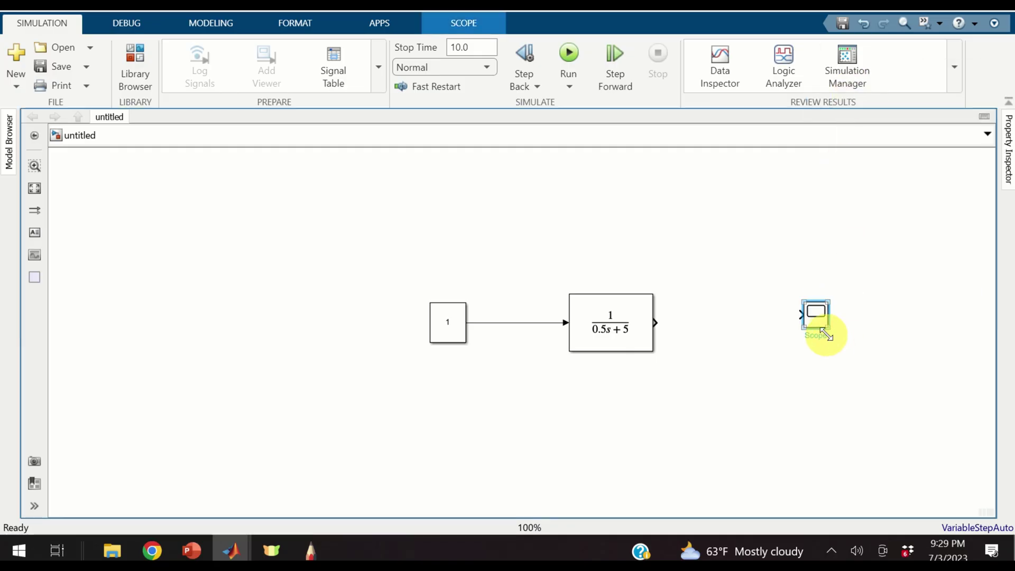
{"action": "mouse_move", "coordinate": [826, 335]}
{"action": "left_mouse_down"}
{"action": "mouse_move", "coordinate": [848, 346]}
{"action": "mouse_move", "coordinate": [835, 324]}
{"action": "left_mouse_up"}
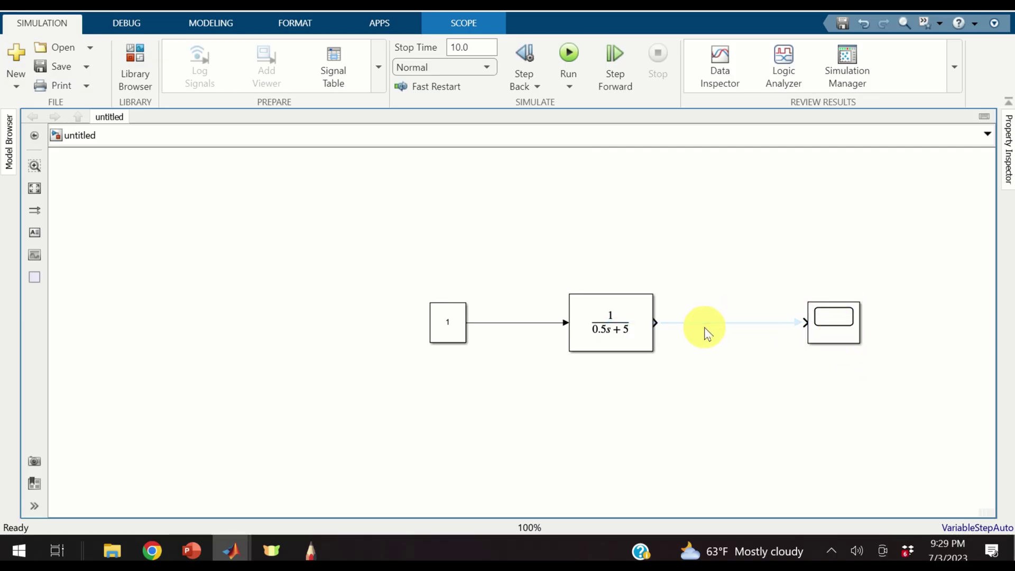
{"action": "left_click", "coordinate": [707, 332]}
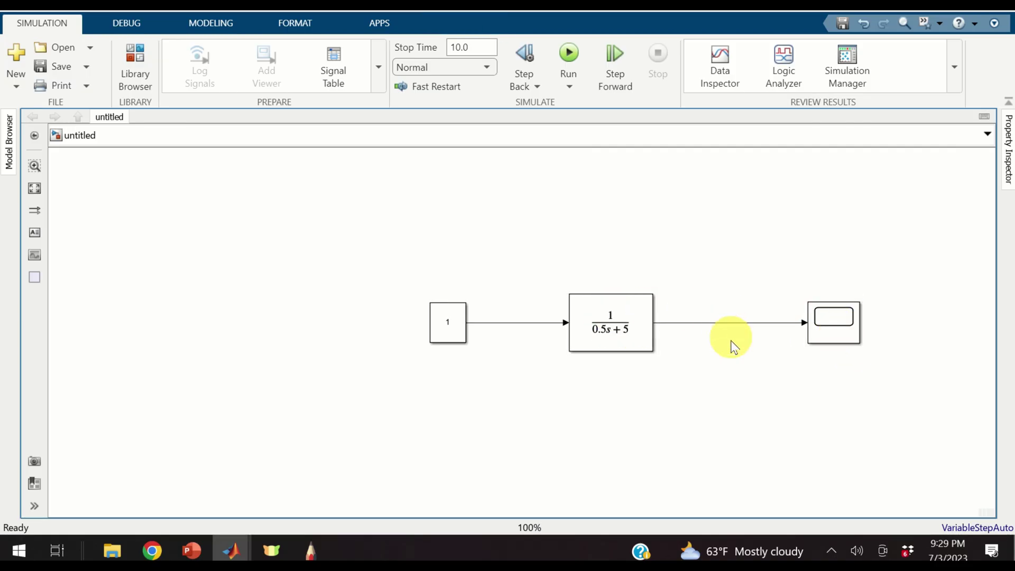
Step: Run the open-loop model's simulation and open the Scope to view the step response
{"action": "left_click", "coordinate": [568, 54]}
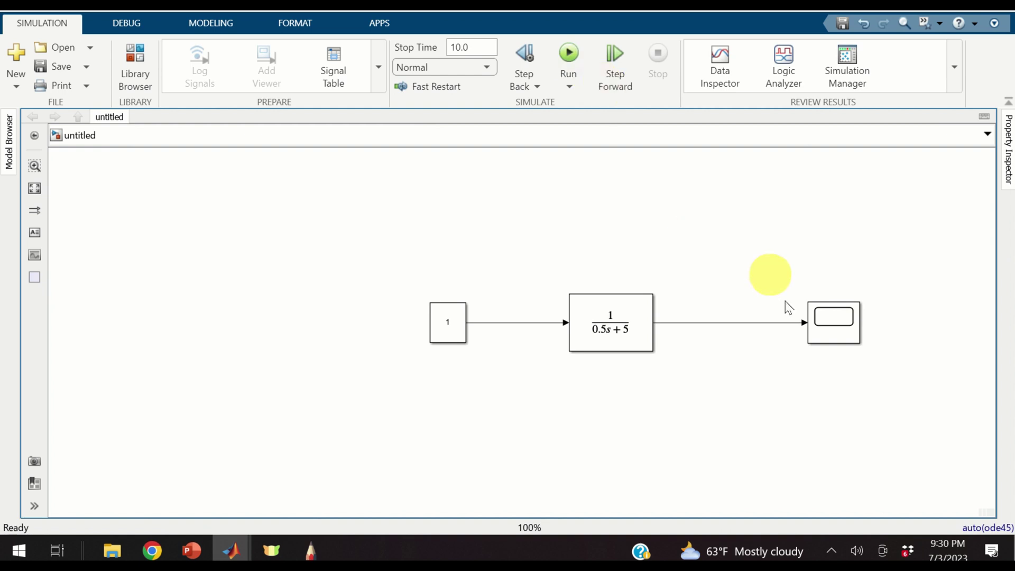
{"action": "double_click", "coordinate": [828, 329]}
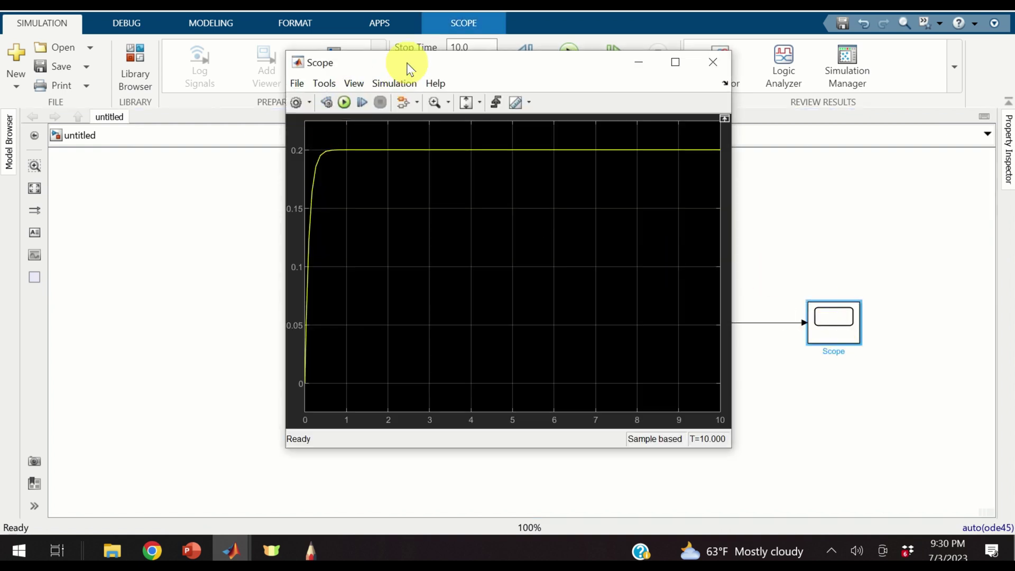
Step: Move and shrink the Scope window to examine the step response alongside the complete block diagram
{"action": "left_click_drag", "start_coordinate": [409, 67], "coordinate": [161, 101]}
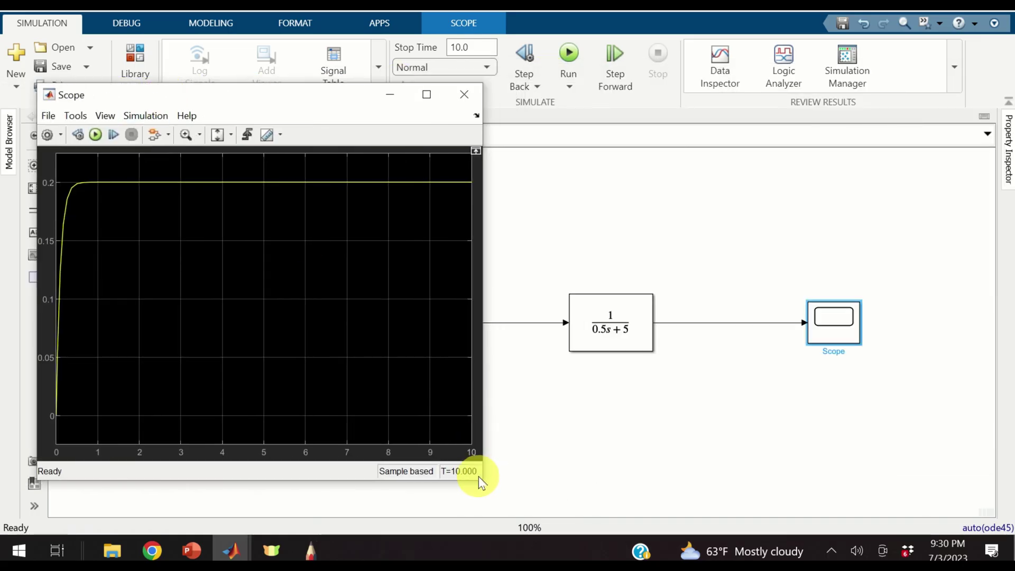
{"action": "left_click_drag", "start_coordinate": [482, 476], "coordinate": [386, 443]}
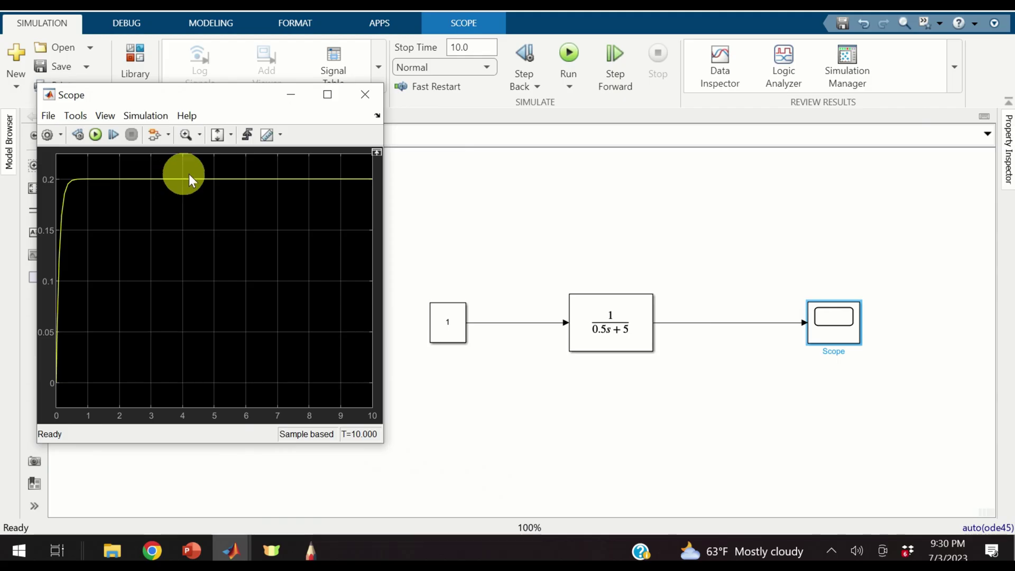
{"action": "left_click", "coordinate": [444, 341]}
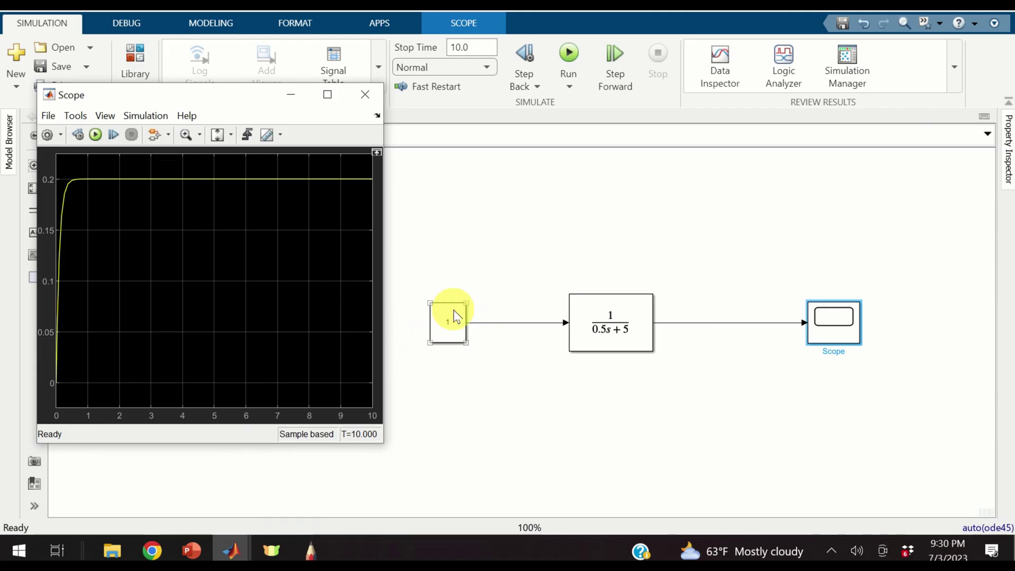
{"action": "left_click", "coordinate": [465, 340]}
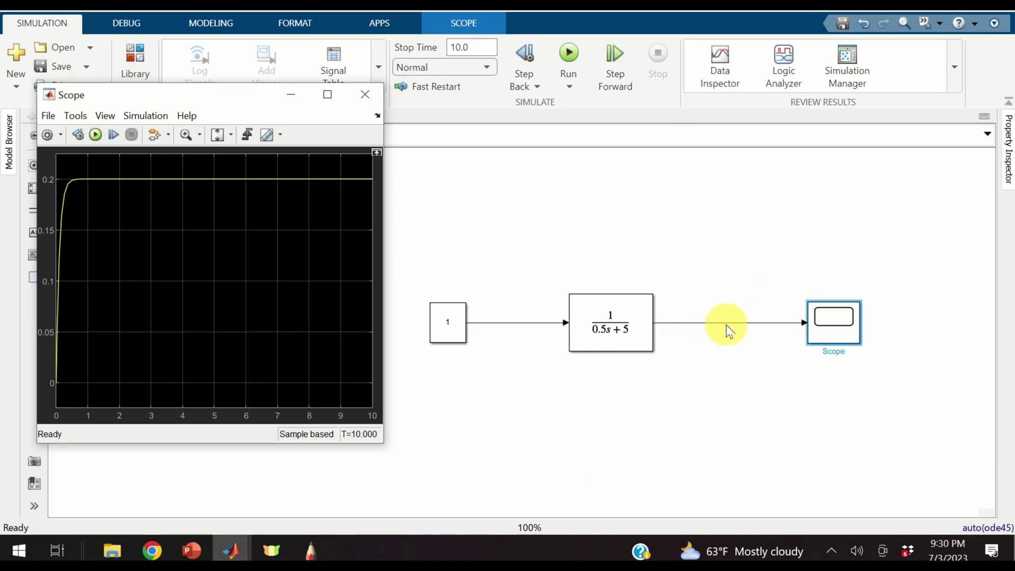
{"action": "left_click", "coordinate": [455, 336]}
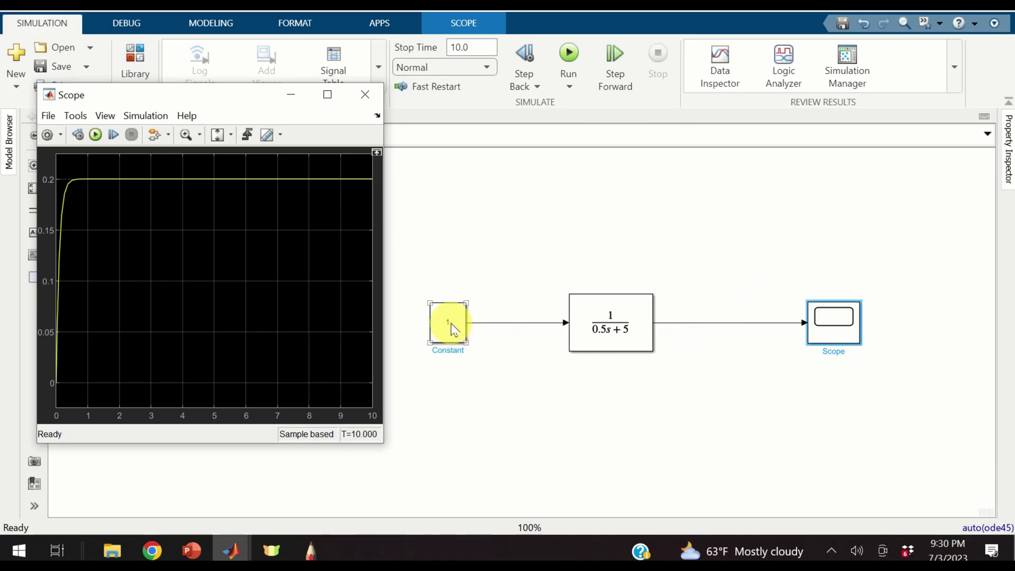
{"action": "left_click", "coordinate": [442, 288]}
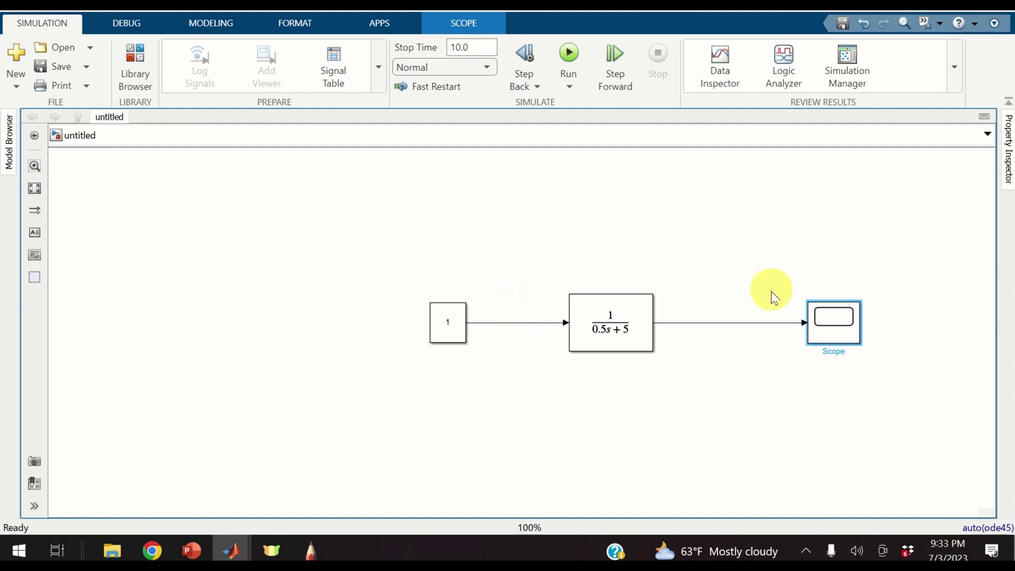
Step: Delete the signal line between the Constant and Transfer Fcn blocks and insert a Gain block there, connected to both
{"action": "left_click", "coordinate": [449, 334]}
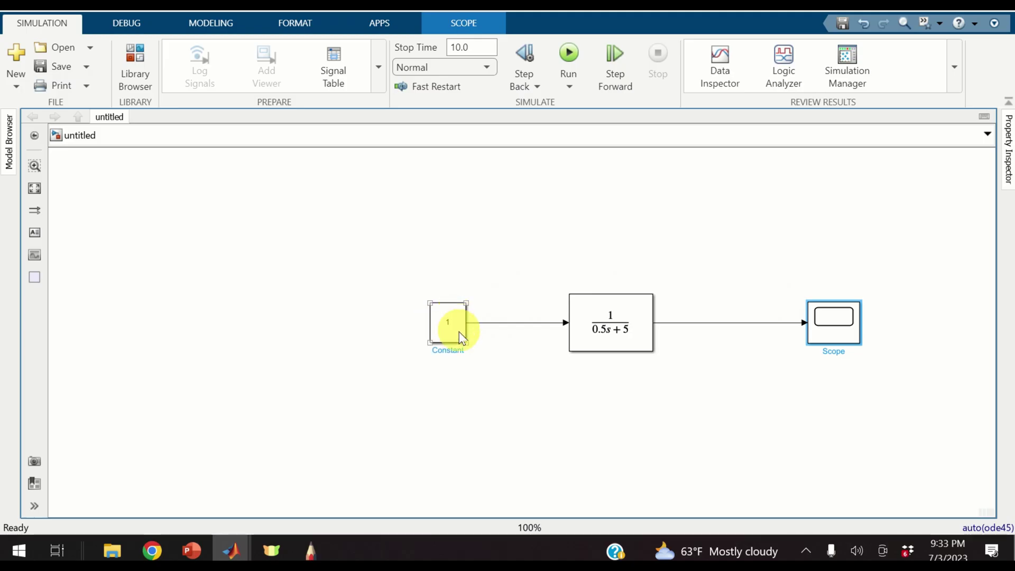
{"action": "left_click", "coordinate": [515, 324]}
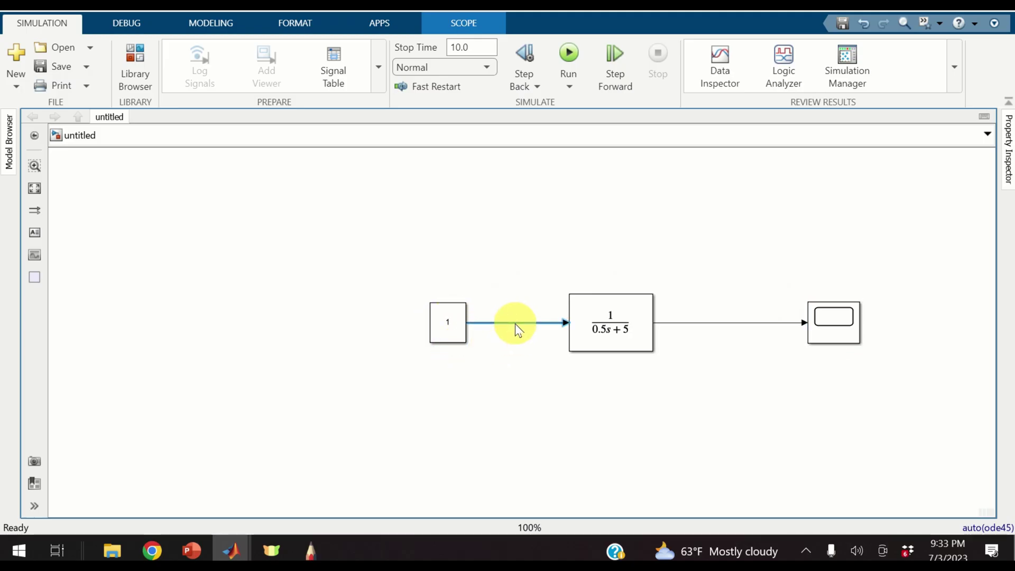
{"action": "key", "text": "Delete"}
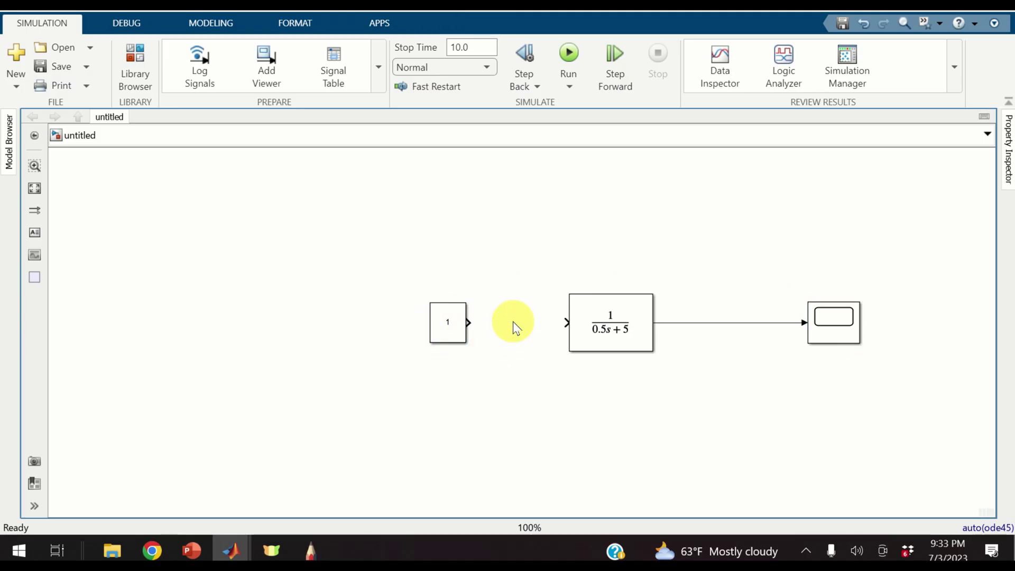
{"action": "double_click", "coordinate": [524, 233]}
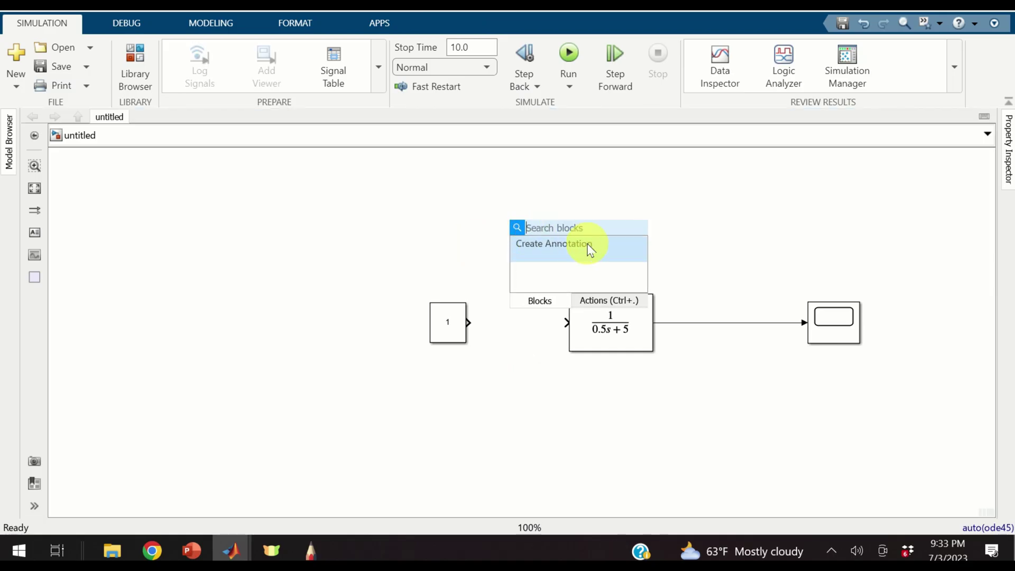
{"action": "type", "text": "gain"}
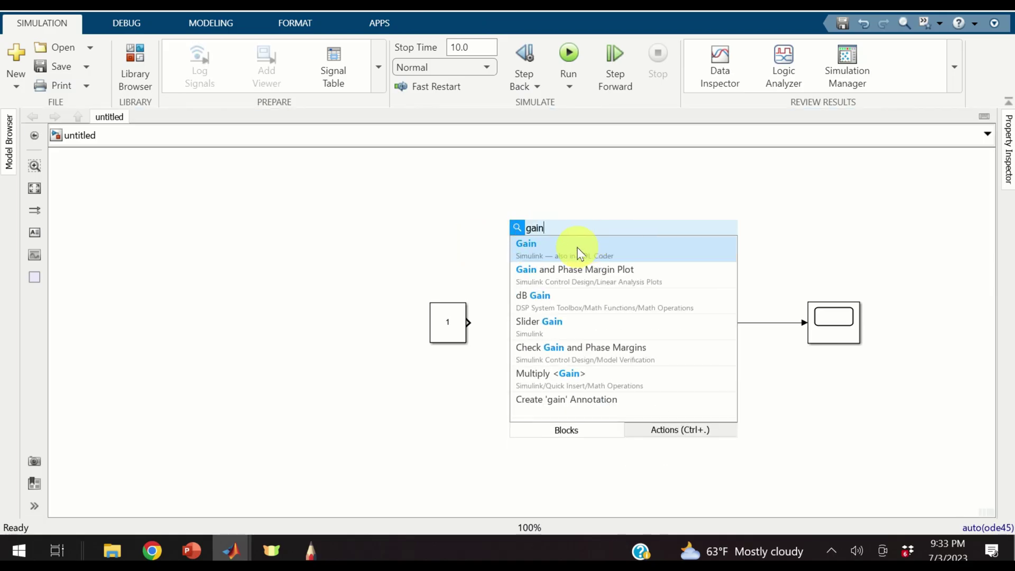
{"action": "left_click", "coordinate": [580, 253]}
{"action": "left_click_drag", "start_coordinate": [525, 233], "coordinate": [484, 323]}
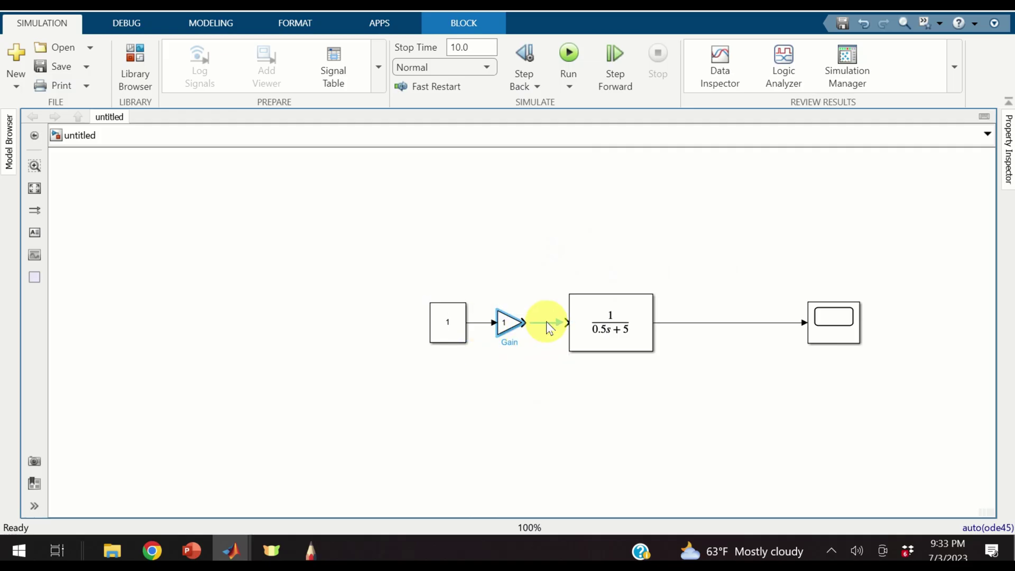
Step: Set the Gain block's gain to 5
{"action": "double_click", "coordinate": [509, 328]}
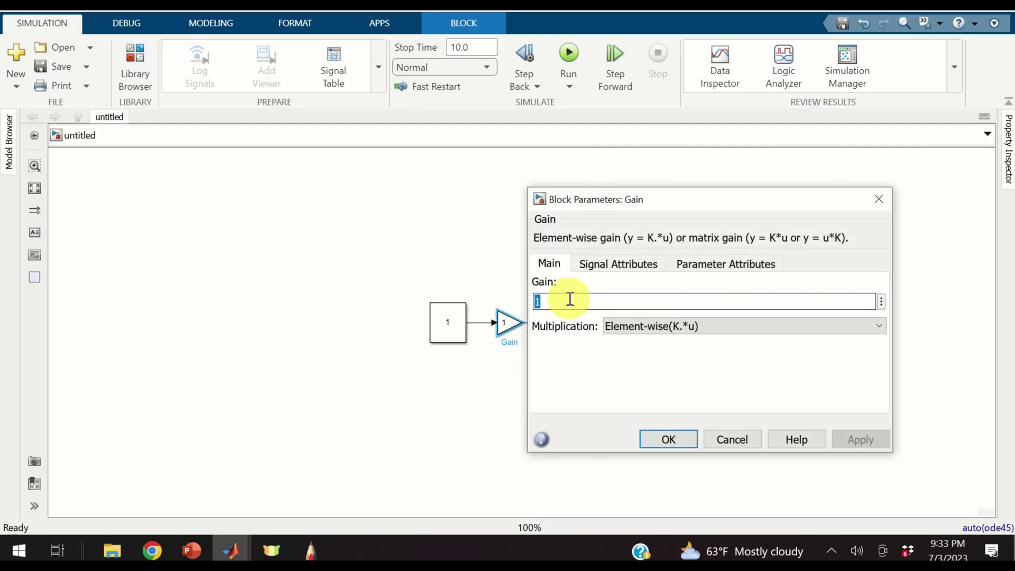
{"action": "type", "text": "5"}
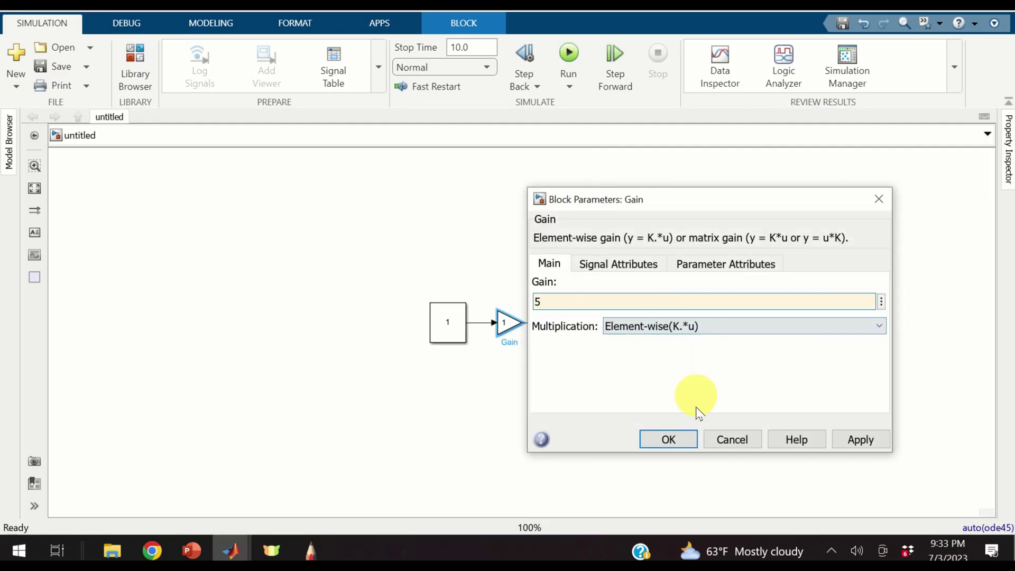
{"action": "left_click", "coordinate": [669, 440]}
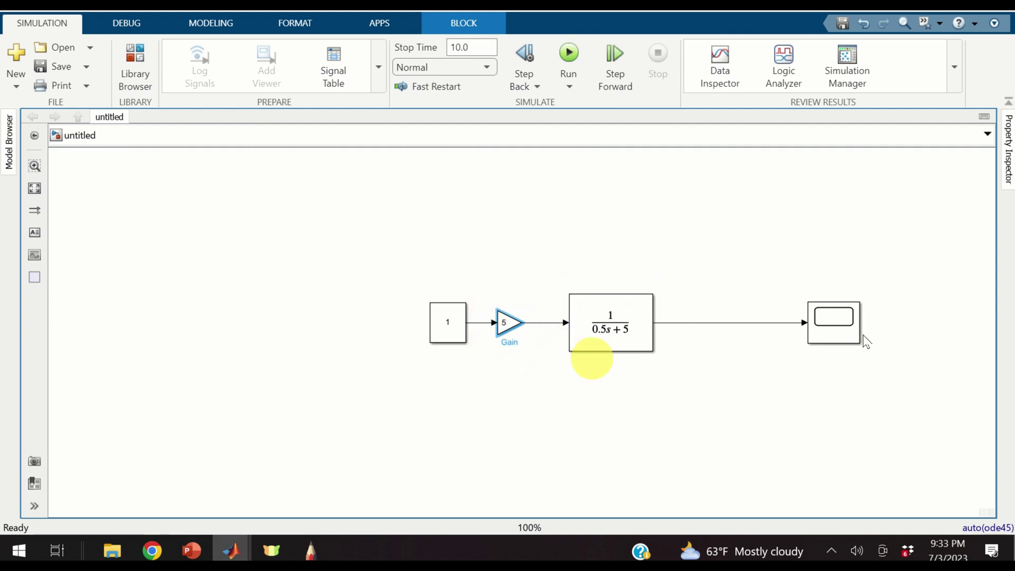
Step: Run the simulation with the Gain block in place and examine the new step response in the Scope
{"action": "left_click", "coordinate": [835, 329]}
{"action": "double_click", "coordinate": [837, 332]}
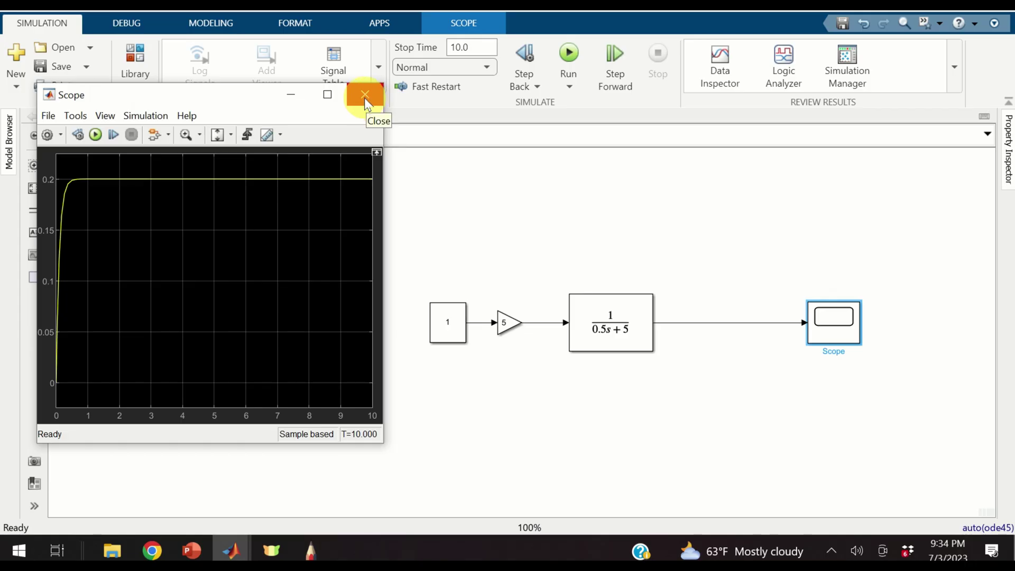
{"action": "left_click", "coordinate": [365, 96]}
{"action": "left_click", "coordinate": [569, 54]}
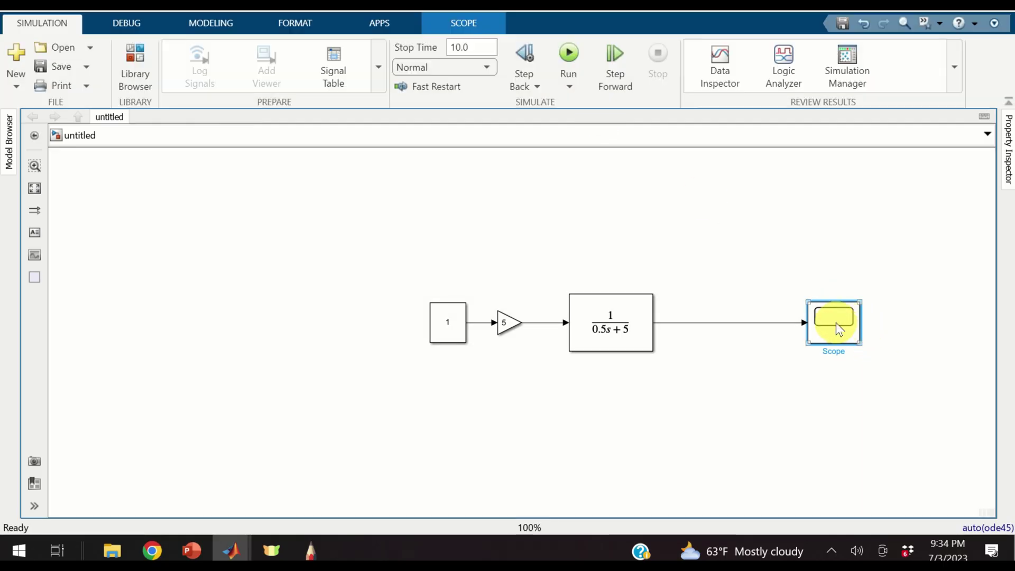
{"action": "double_click", "coordinate": [837, 324]}
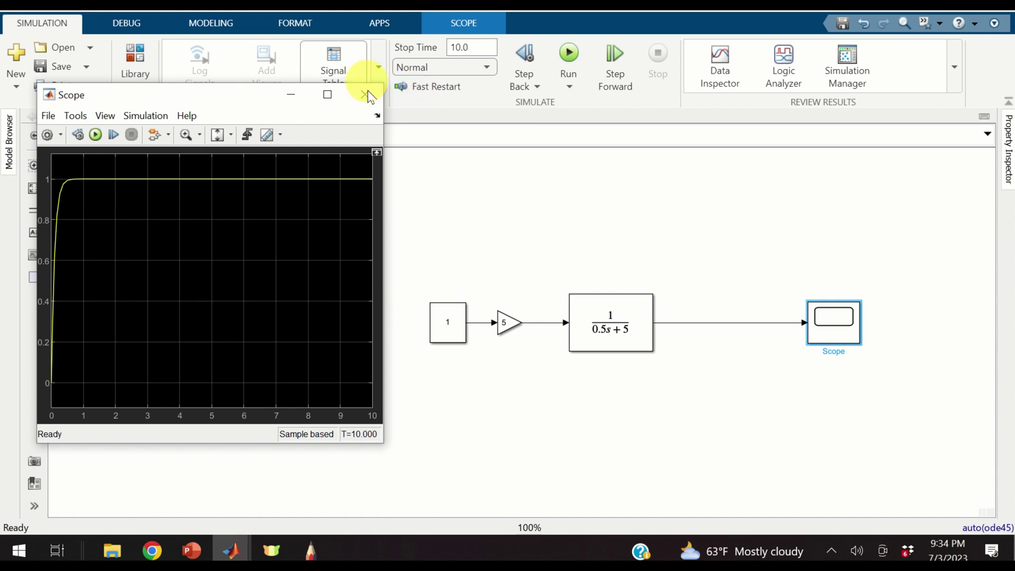
{"action": "left_click", "coordinate": [641, 324]}
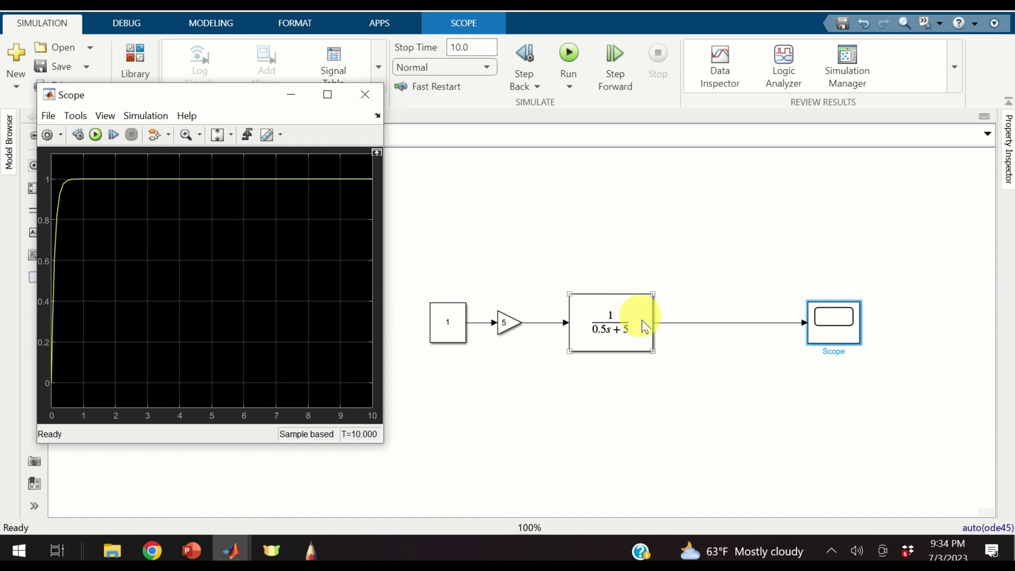
{"action": "left_click", "coordinate": [637, 369]}
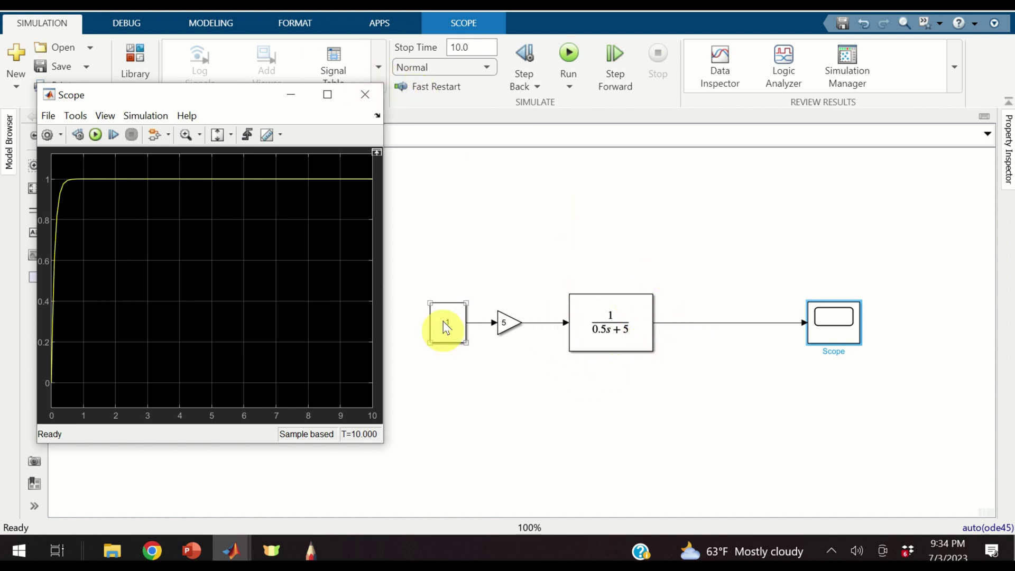
{"action": "left_click", "coordinate": [366, 94]}
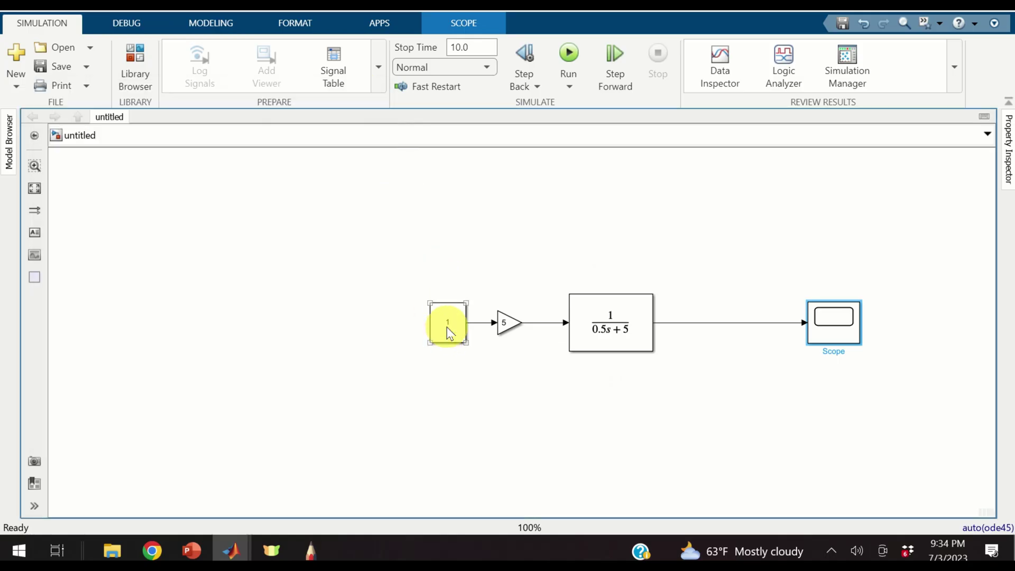
Step: Set the Constant block's value to 3
{"action": "double_click", "coordinate": [448, 327]}
{"action": "left_click", "coordinate": [535, 332]}
{"action": "double_click", "coordinate": [528, 333]}
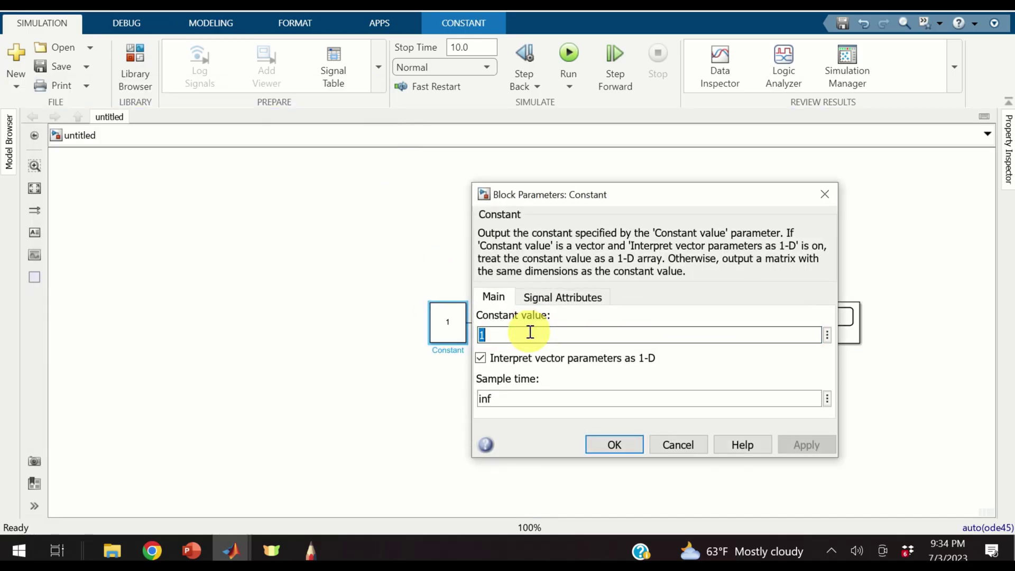
{"action": "type", "text": "3"}
{"action": "left_click", "coordinate": [614, 446]}
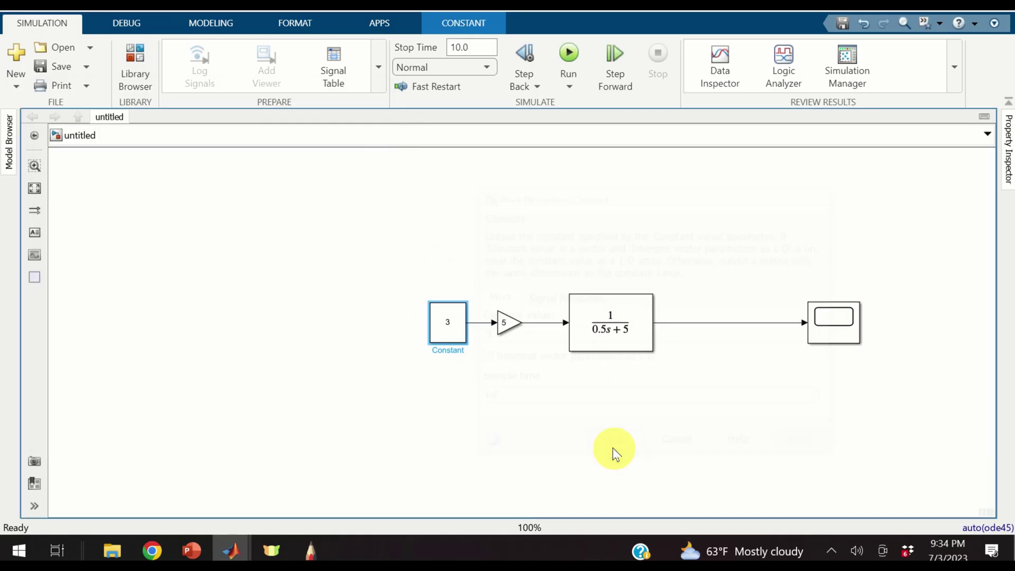
Step: Run the simulation with the new constant input and open the Scope to view the response
{"action": "left_click", "coordinate": [569, 55]}
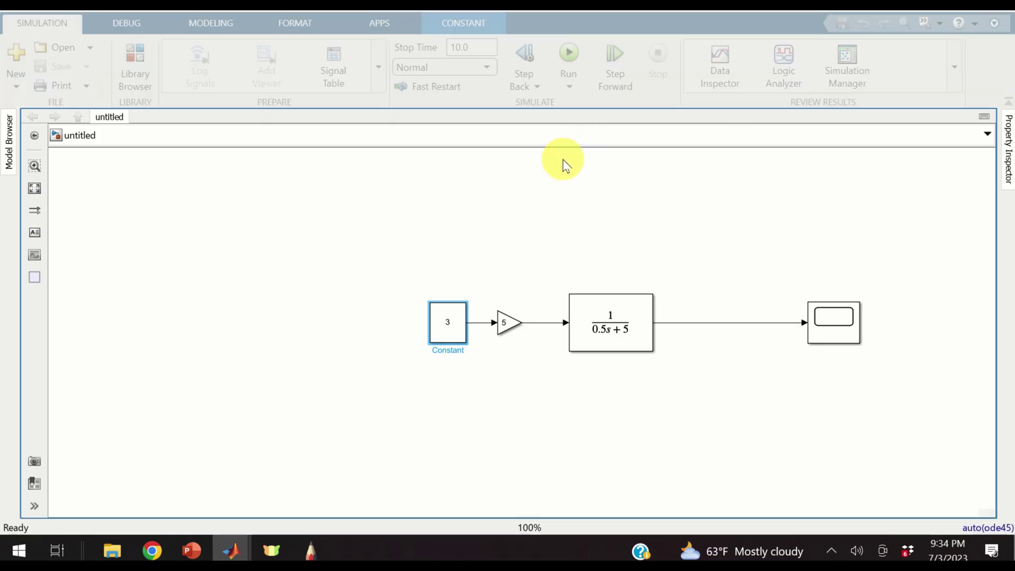
{"action": "left_click", "coordinate": [849, 336]}
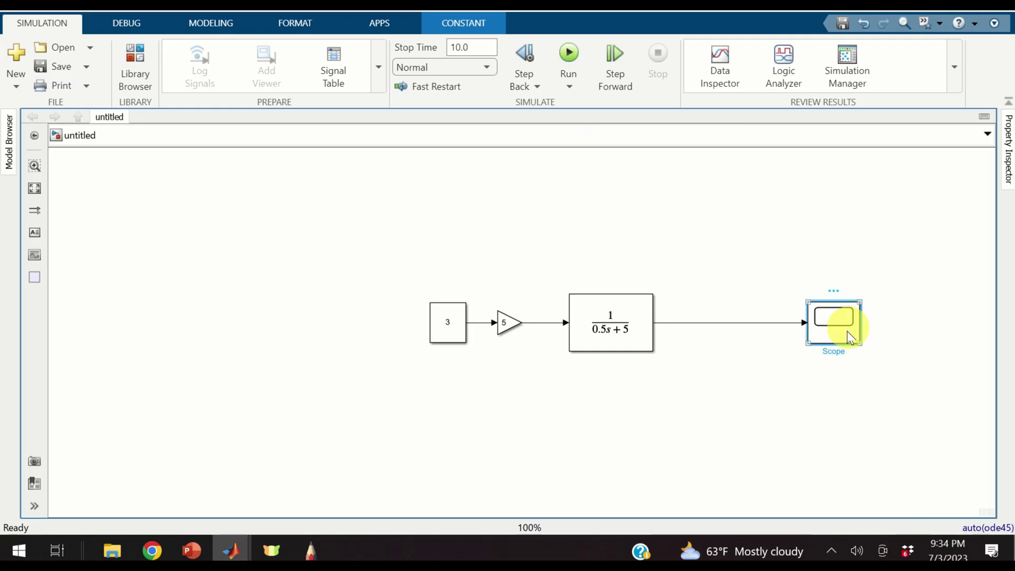
{"action": "double_click", "coordinate": [848, 336]}
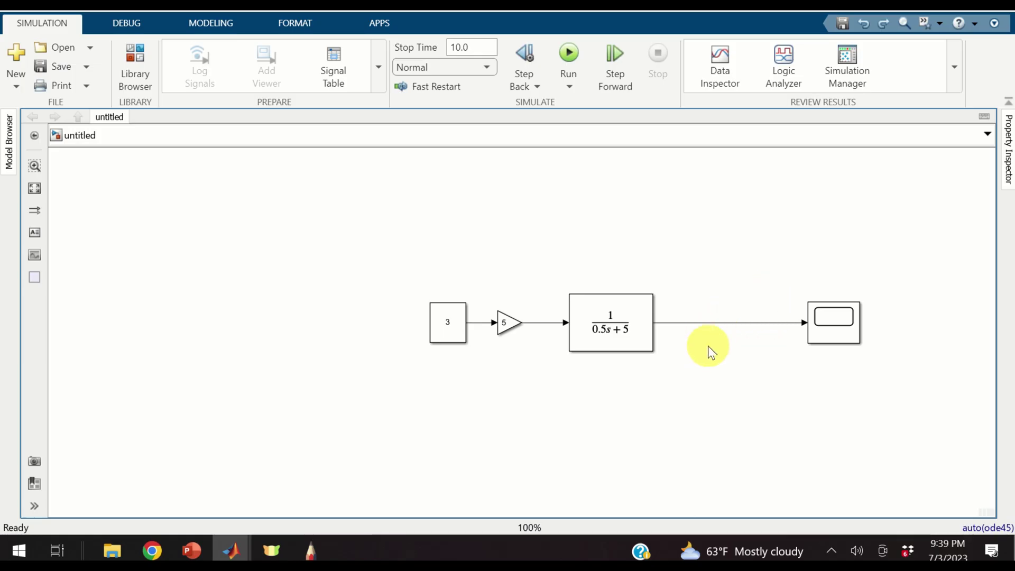
Step: Delete the signal line between the Transfer Fcn and Scope blocks and add a second Constant block with value 1 above the gap
{"action": "left_click", "coordinate": [739, 323]}
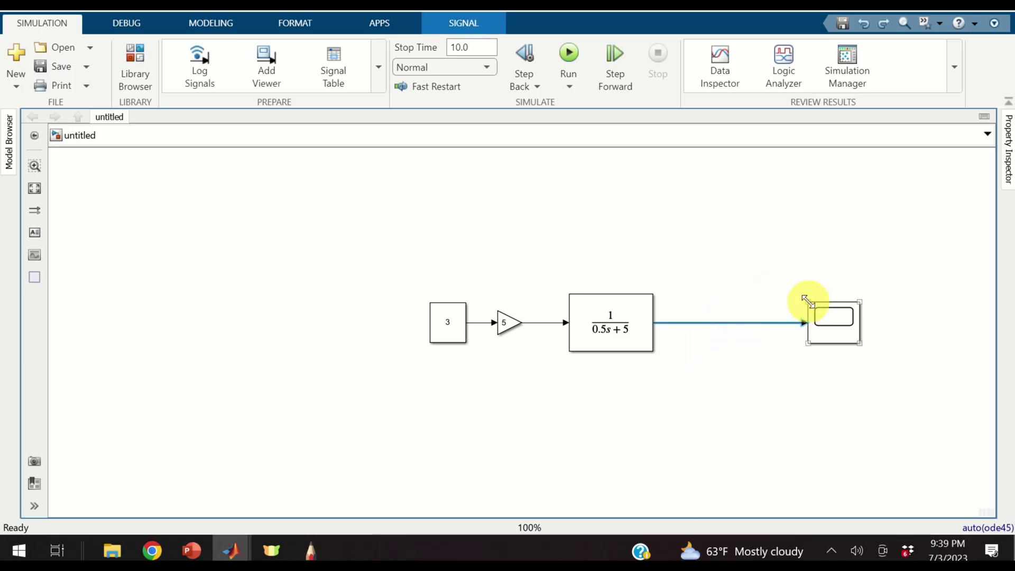
{"action": "key", "text": "Delete"}
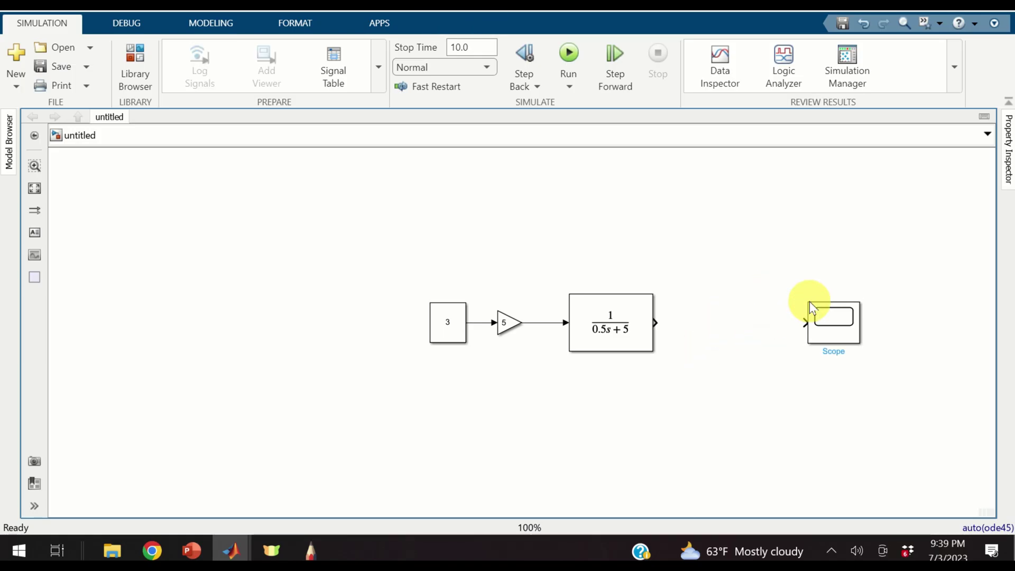
{"action": "double_click", "coordinate": [688, 206]}
{"action": "type", "text": "con"}
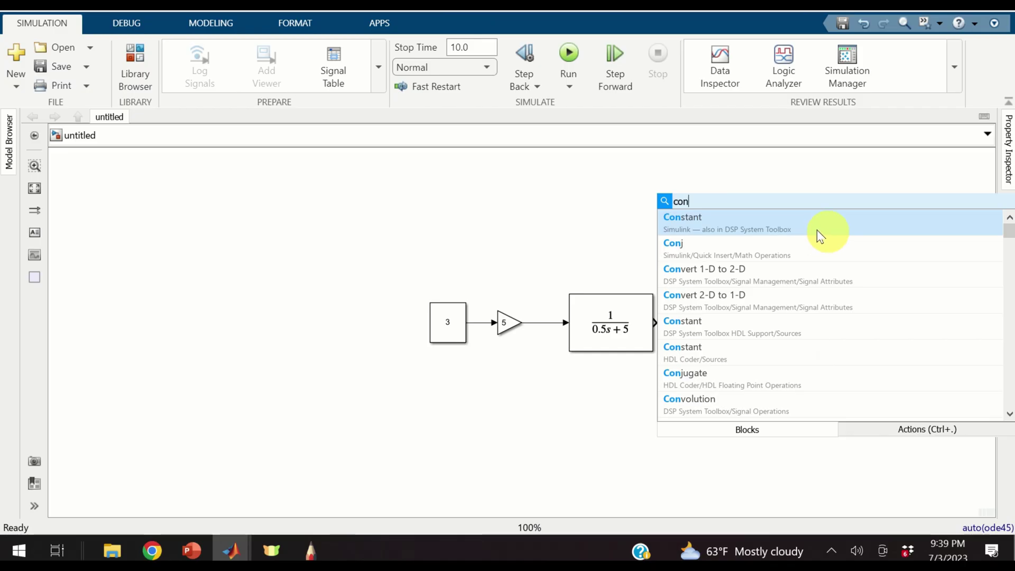
{"action": "left_click", "coordinate": [817, 230]}
{"action": "left_click", "coordinate": [697, 210]}
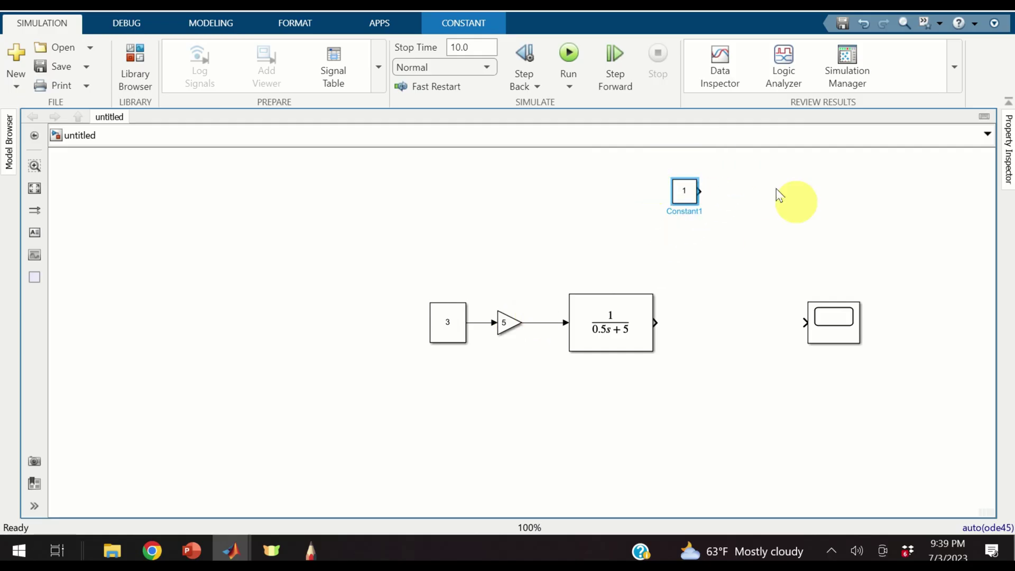
Step: Add a Sum block between the Transfer Fcn and Scope blocks
{"action": "double_click", "coordinate": [723, 311]}
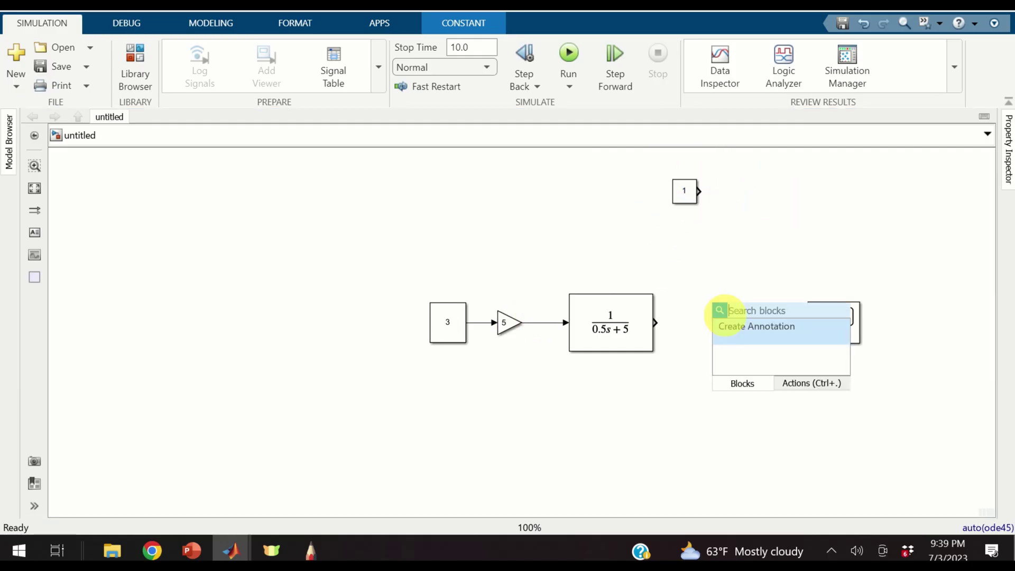
{"action": "type", "text": "sum"}
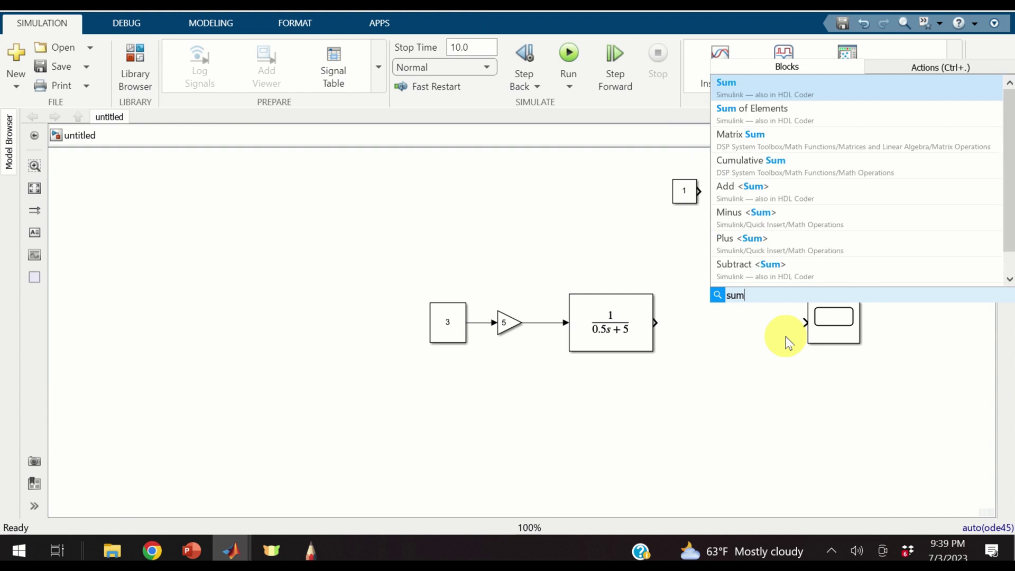
{"action": "left_click", "coordinate": [811, 97]}
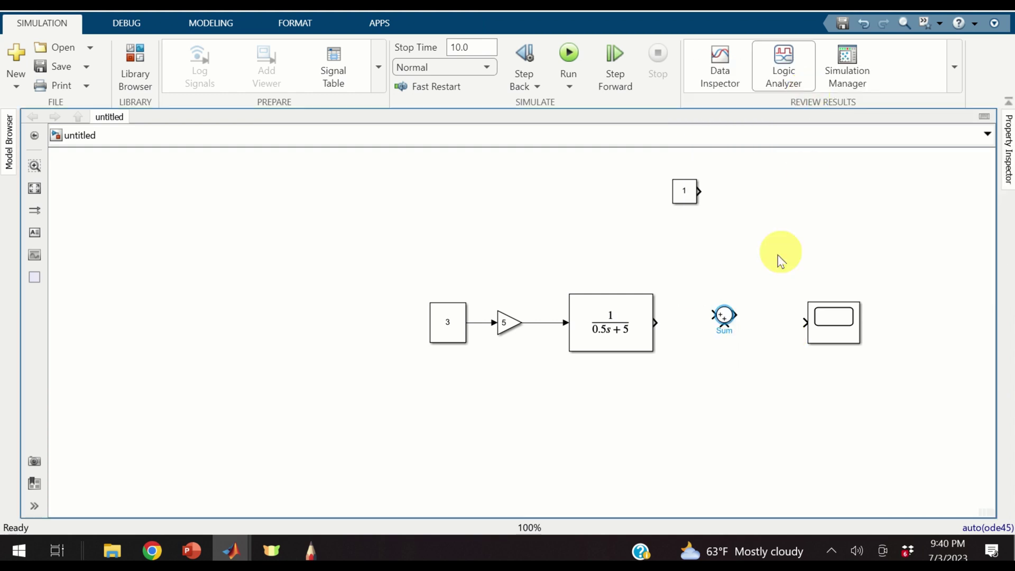
Step: Set the Sum block's list of signs to ++|
{"action": "double_click", "coordinate": [726, 313]}
{"action": "double_click", "coordinate": [360, 330]}
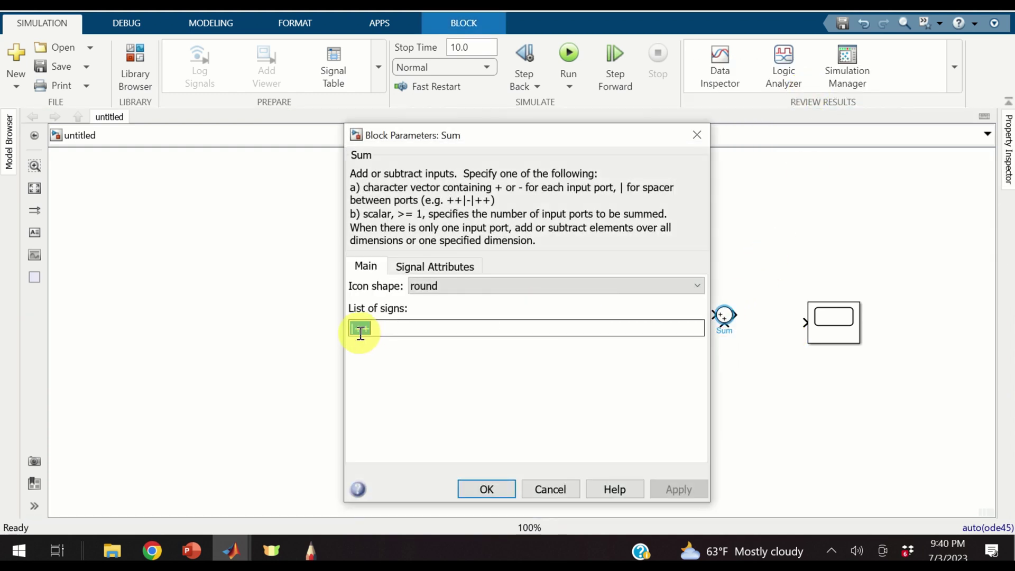
{"action": "left_click", "coordinate": [361, 332]}
{"action": "key", "text": "Delete"}
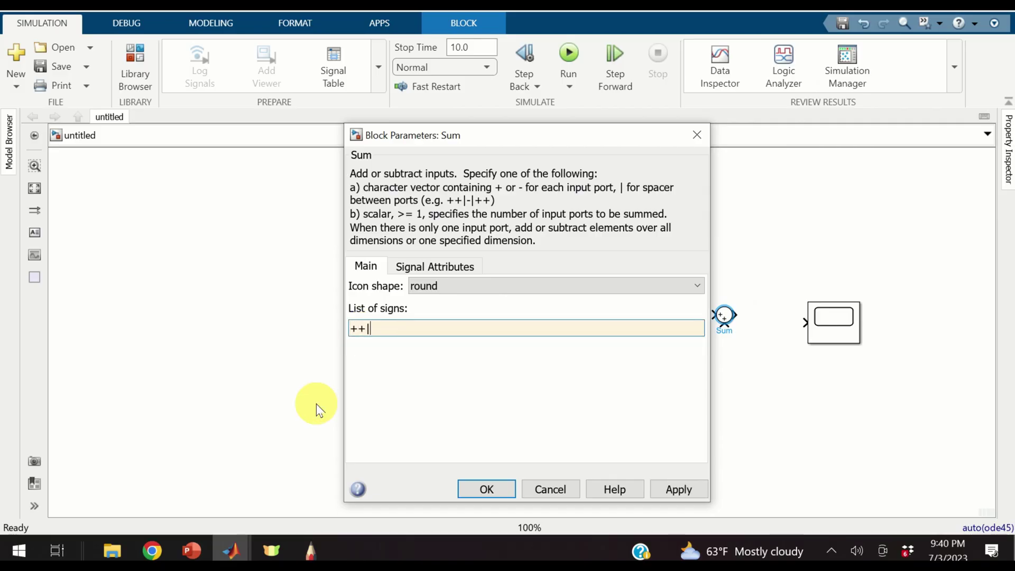
{"action": "left_click", "coordinate": [486, 489]}
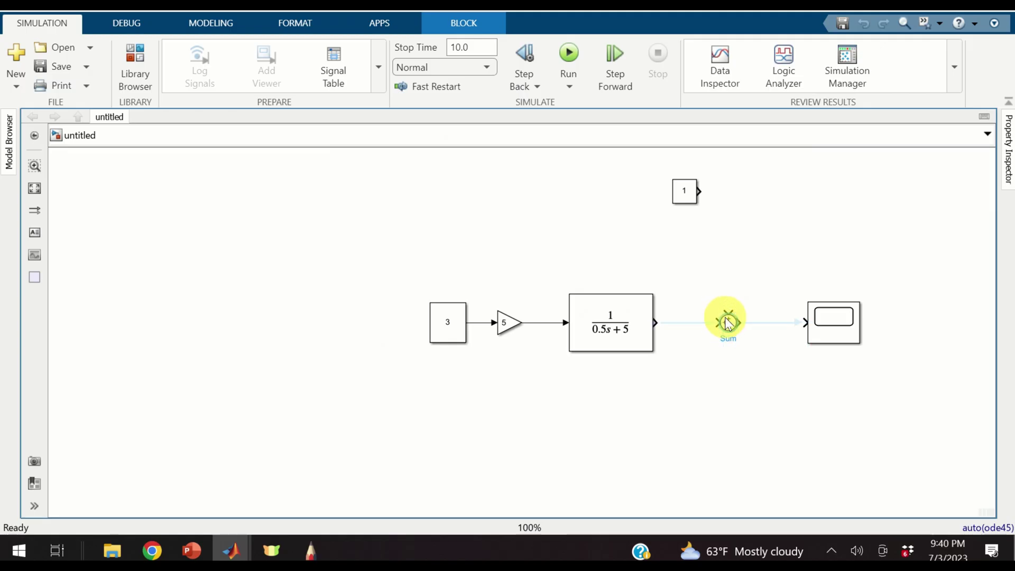
Step: Connect the Transfer Fcn output and the upper Constant to the Sum block, and the Sum output to the Scope
{"action": "left_click_drag", "start_coordinate": [718, 322], "coordinate": [696, 322]}
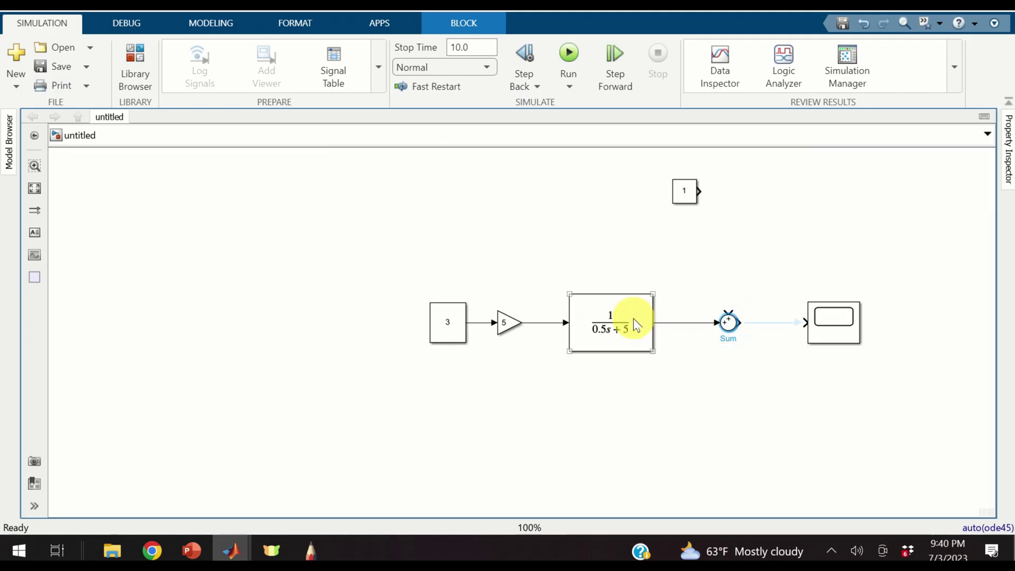
{"action": "left_click_drag", "start_coordinate": [699, 191], "coordinate": [726, 316]}
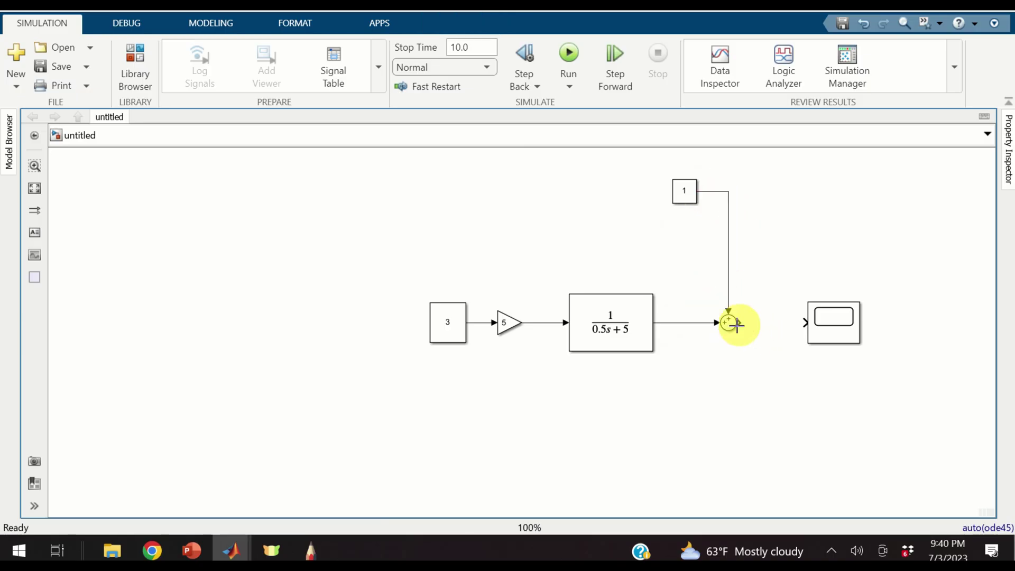
{"action": "left_click", "coordinate": [689, 191]}
{"action": "left_click_drag", "start_coordinate": [739, 322], "coordinate": [829, 333]}
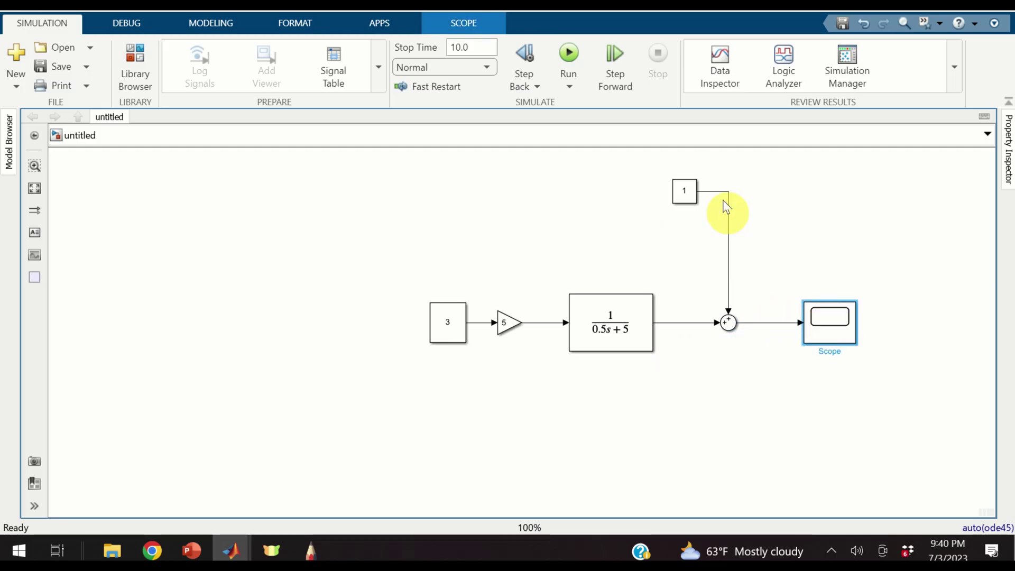
Step: Set the value of the upper Constant block feeding the Sum block to -3
{"action": "left_click", "coordinate": [692, 190]}
{"action": "double_click", "coordinate": [691, 189]}
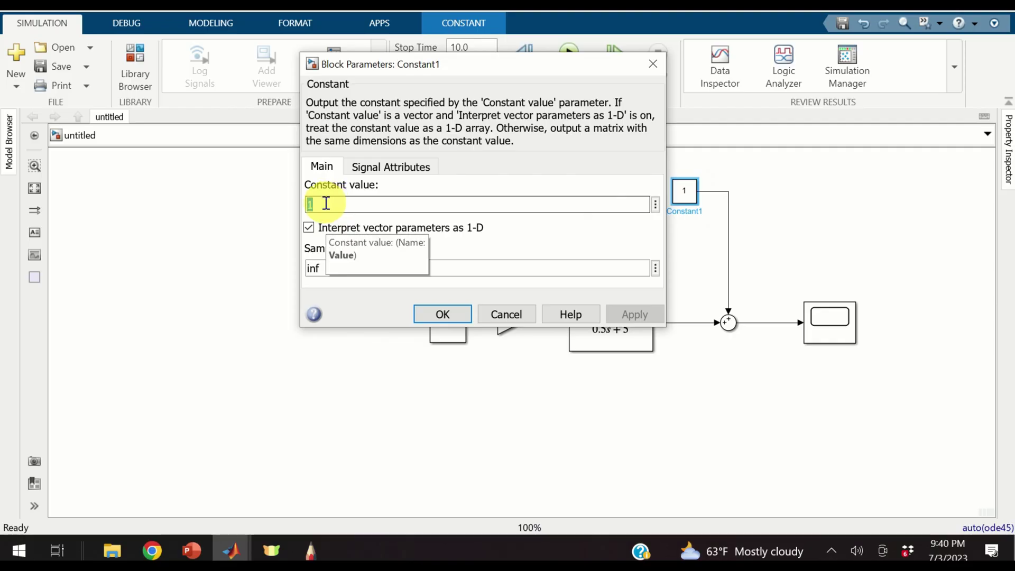
{"action": "type", "text": "-"}
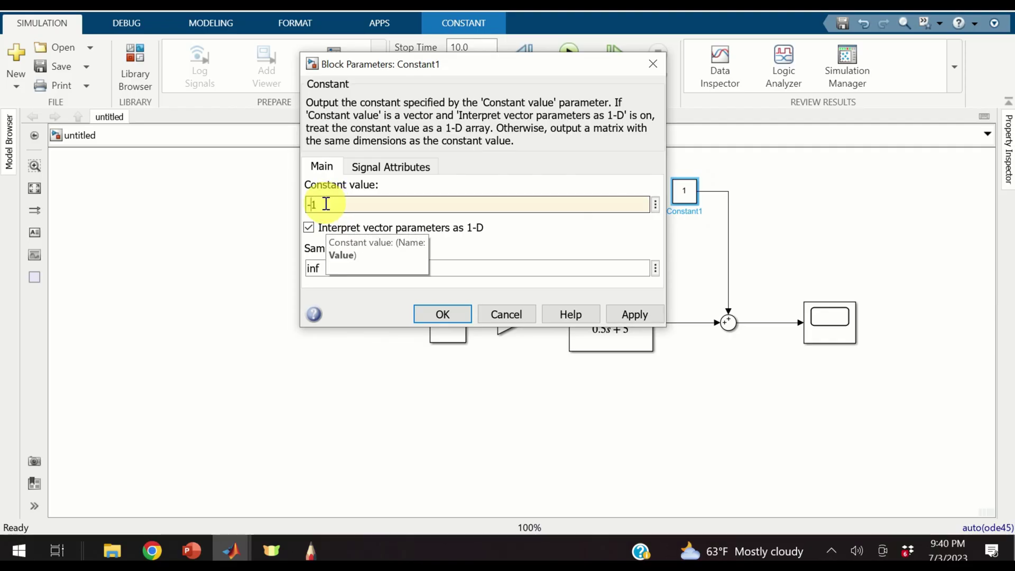
{"action": "type", "text": "3"}
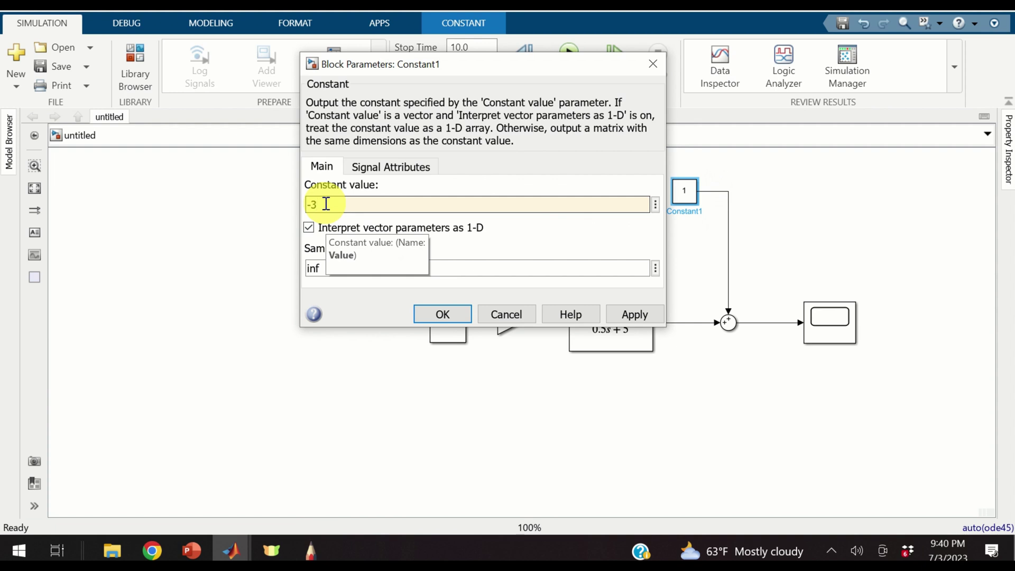
{"action": "left_click", "coordinate": [650, 313]}
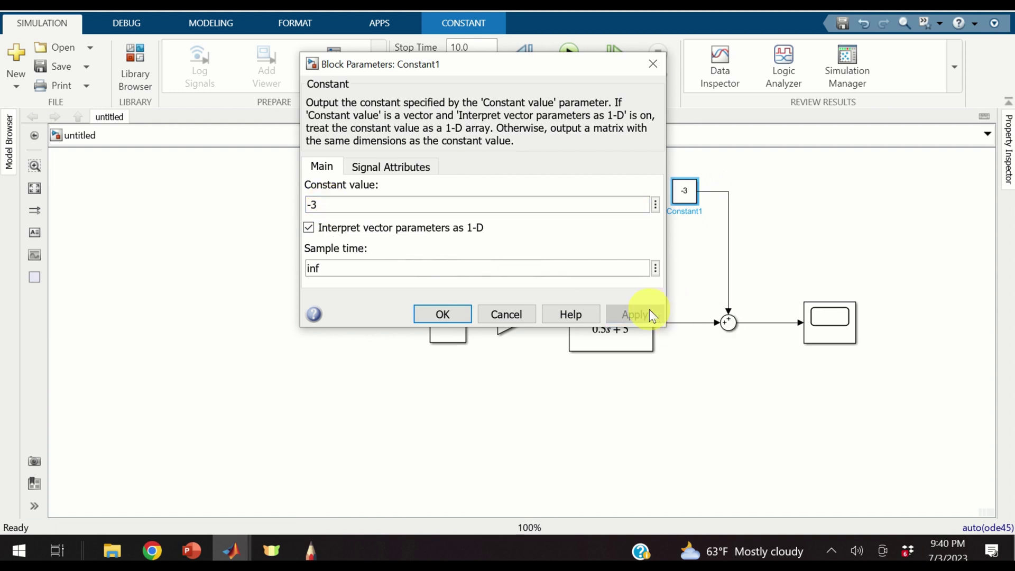
{"action": "left_click", "coordinate": [470, 313]}
Step: Run the simulation with the output disturbance and open the Scope to compare the response with the model's input
{"action": "left_click", "coordinate": [569, 58]}
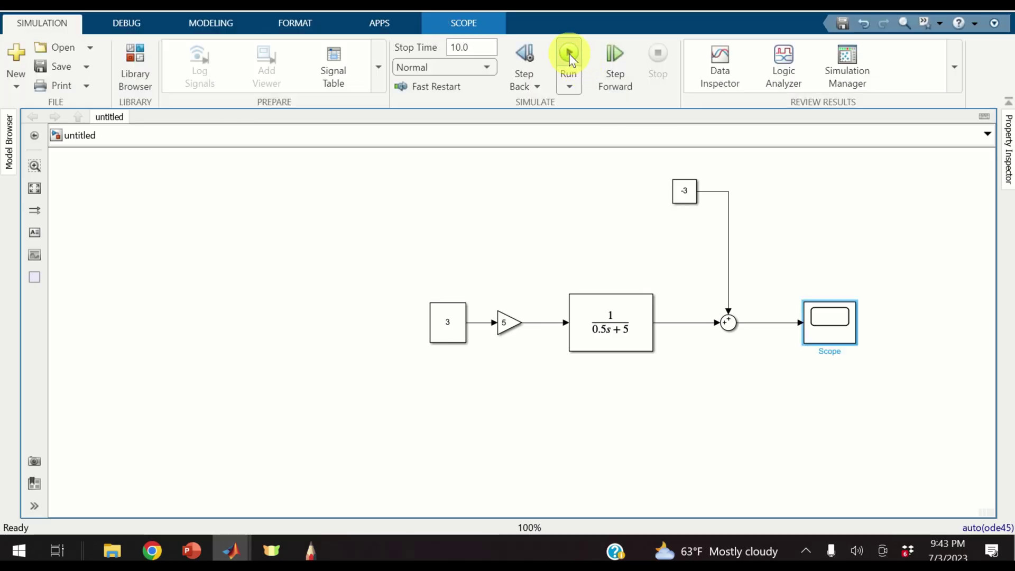
{"action": "left_click", "coordinate": [569, 54]}
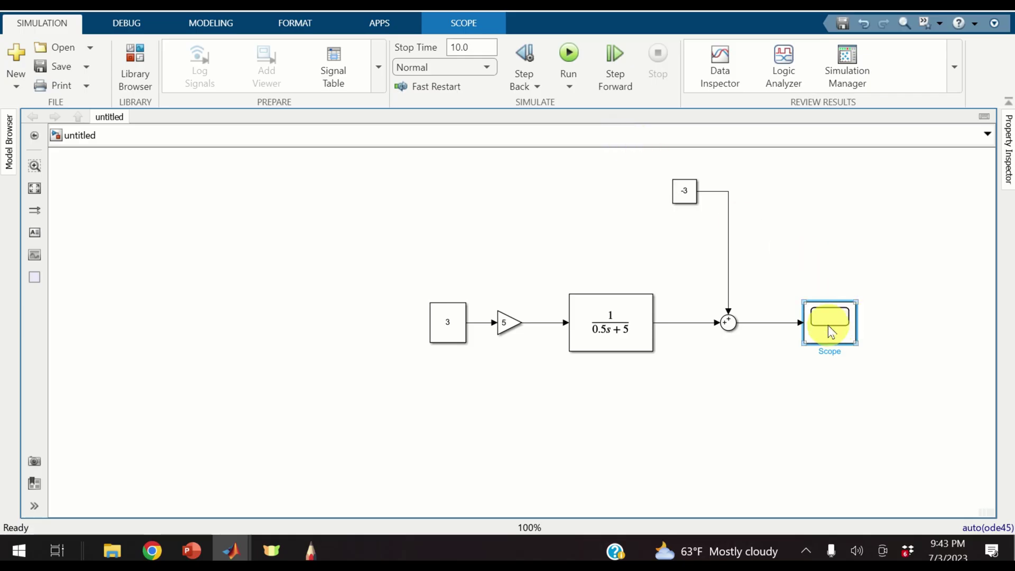
{"action": "double_click", "coordinate": [829, 330]}
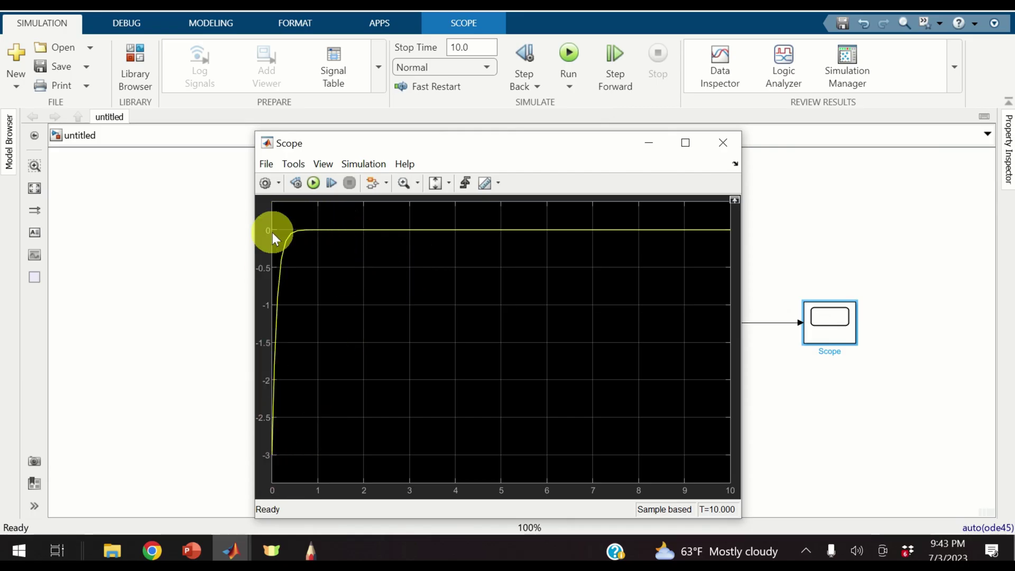
{"action": "left_click_drag", "start_coordinate": [403, 144], "coordinate": [680, 81]}
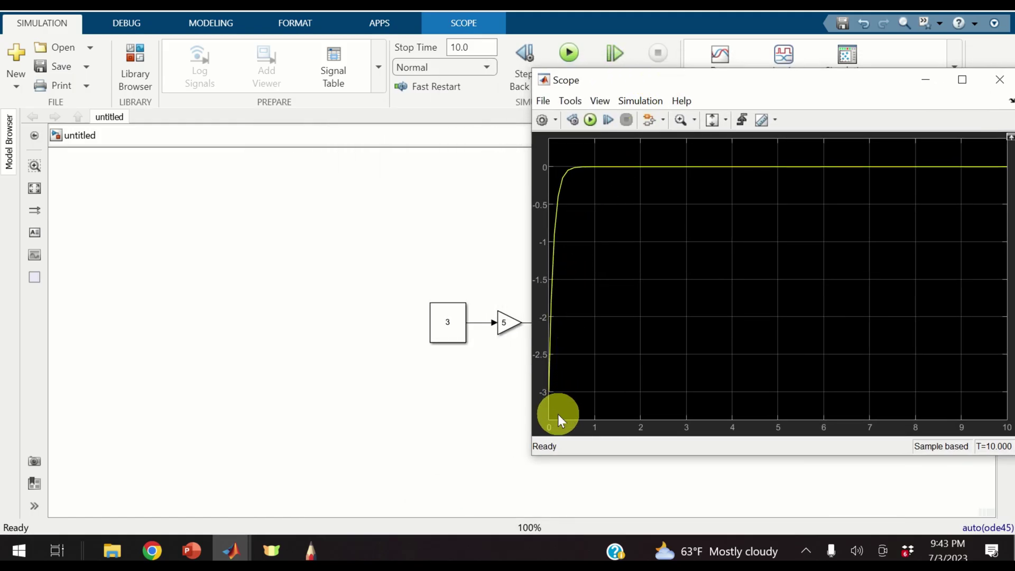
{"action": "left_click", "coordinate": [456, 330]}
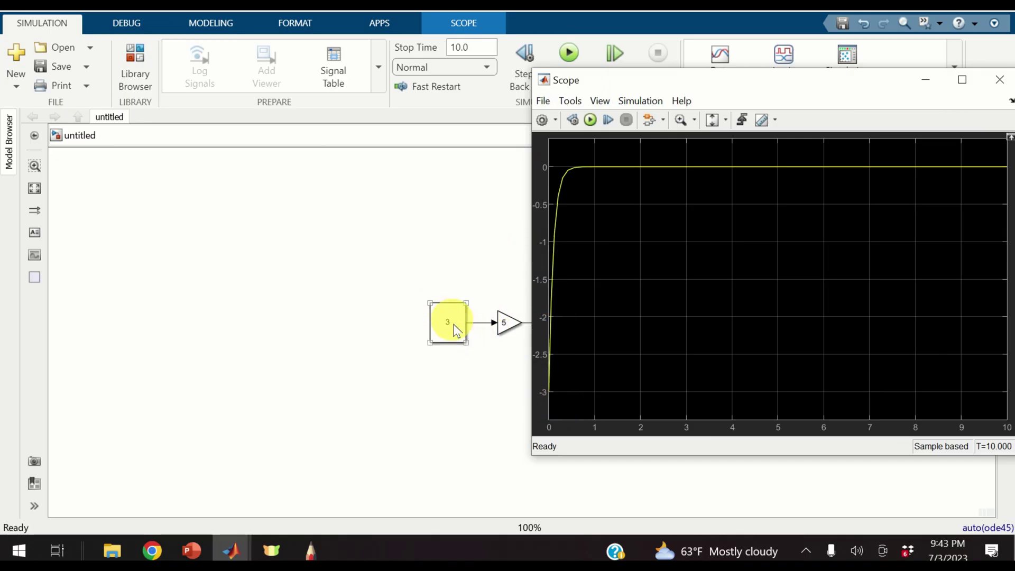
{"action": "left_click", "coordinate": [417, 296]}
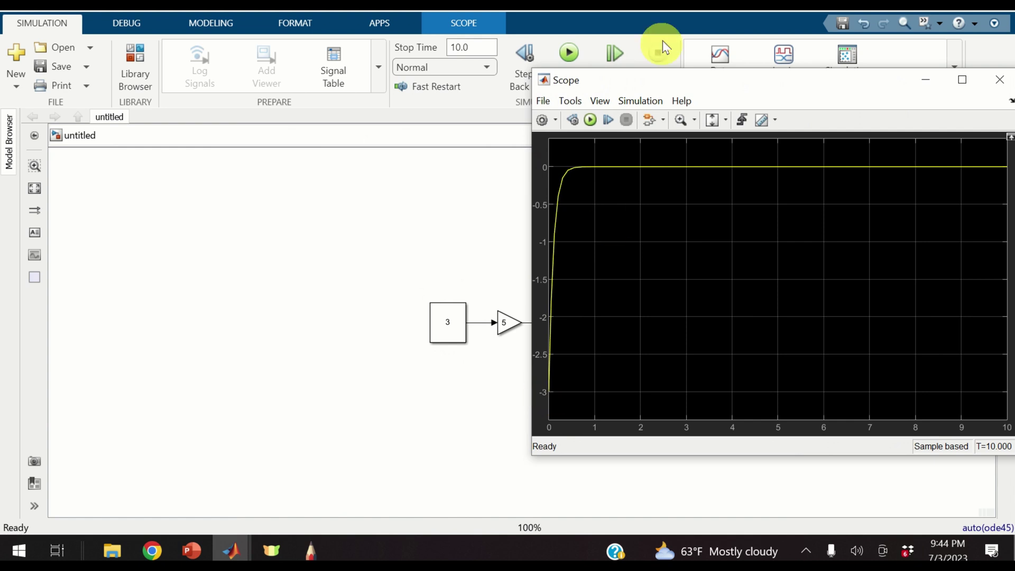
{"action": "left_click_drag", "start_coordinate": [688, 86], "coordinate": [209, 85]}
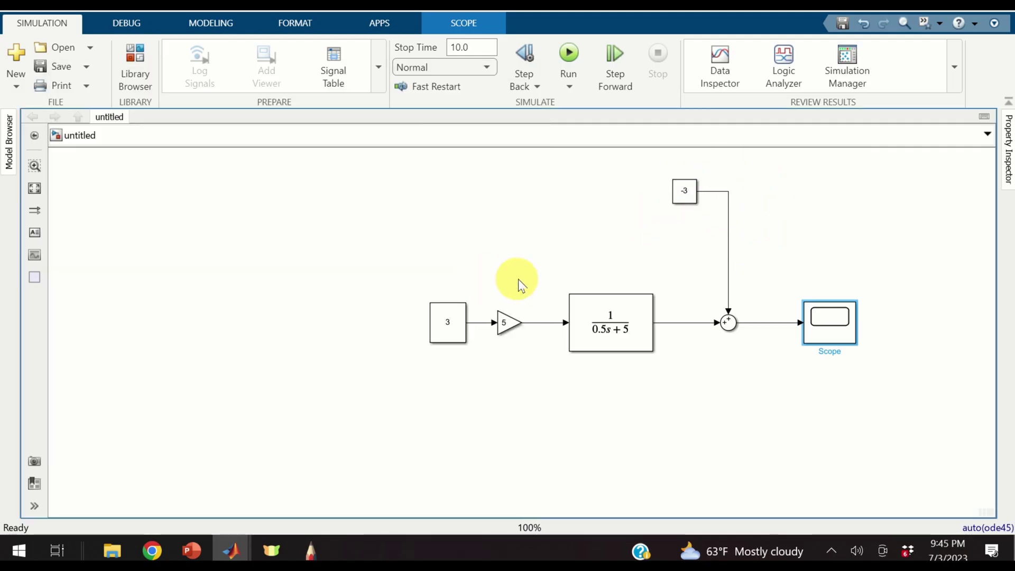
Step: Delete both Constant blocks, the Gain and the Sum block, and move the Scope farther away from the Transfer Fcn block
{"action": "left_click", "coordinate": [400, 279]}
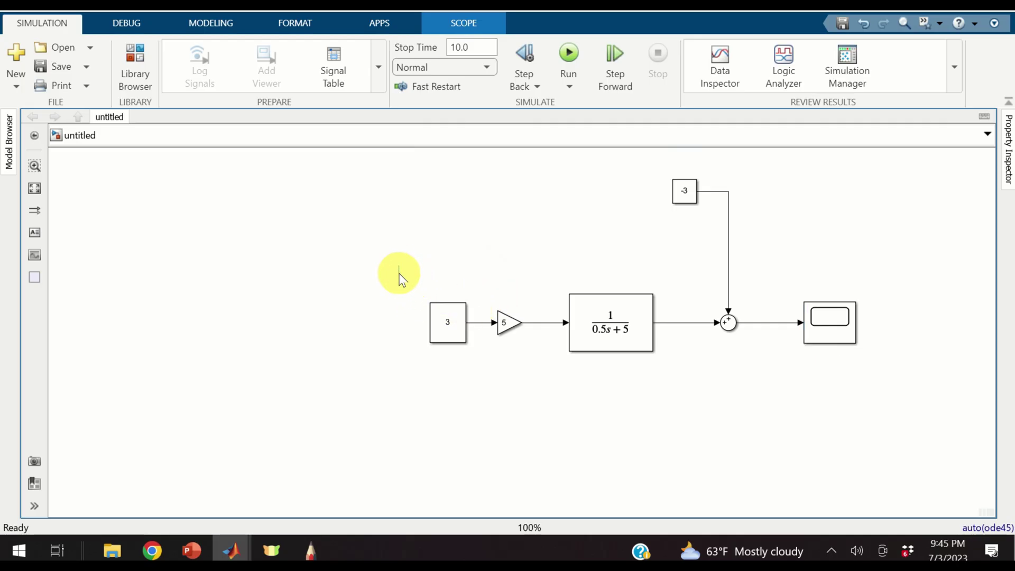
{"action": "left_click_drag", "start_coordinate": [399, 265], "coordinate": [532, 371]}
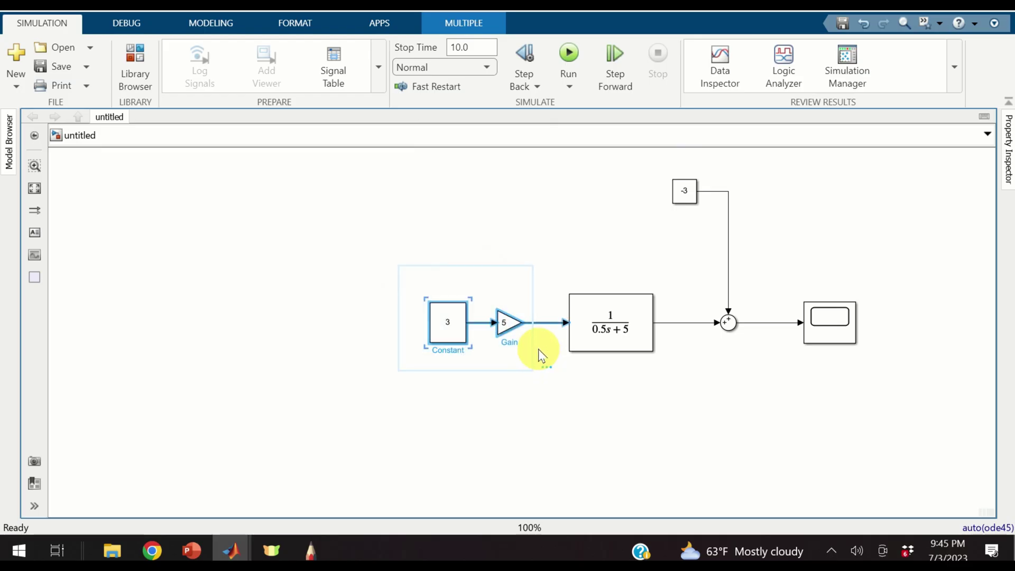
{"action": "key", "text": "Delete"}
{"action": "left_click", "coordinate": [680, 186]}
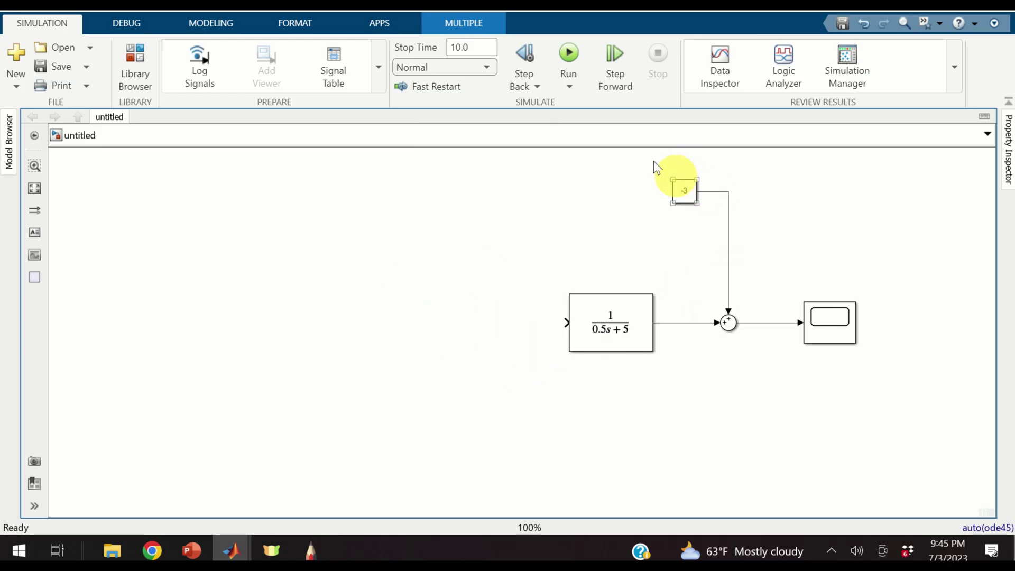
{"action": "left_click_drag", "start_coordinate": [641, 154], "coordinate": [771, 277]}
{"action": "key", "text": "Delete"}
{"action": "left_click_drag", "start_coordinate": [680, 280], "coordinate": [763, 364]}
{"action": "key", "text": "Delete"}
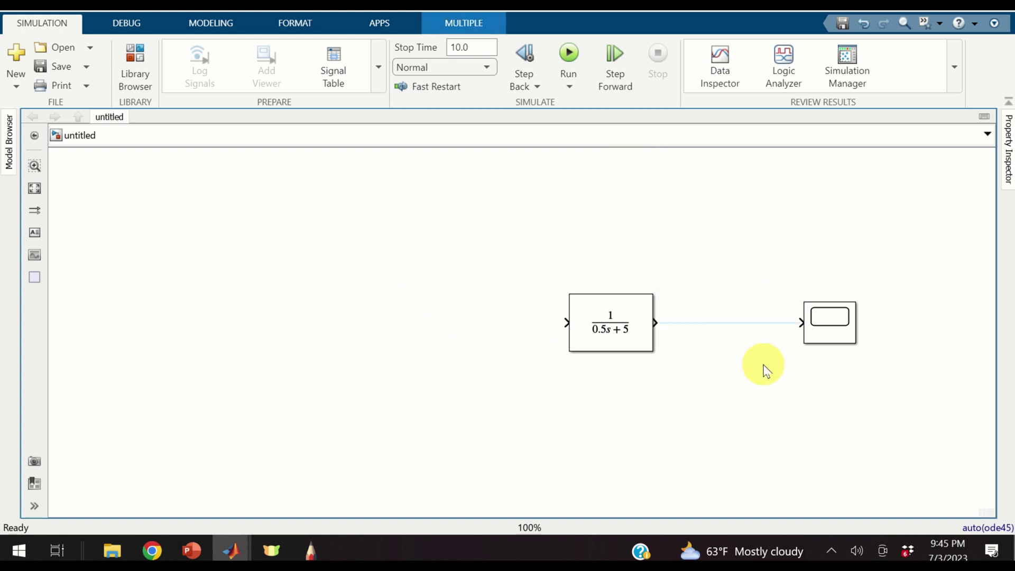
{"action": "left_click", "coordinate": [771, 335]}
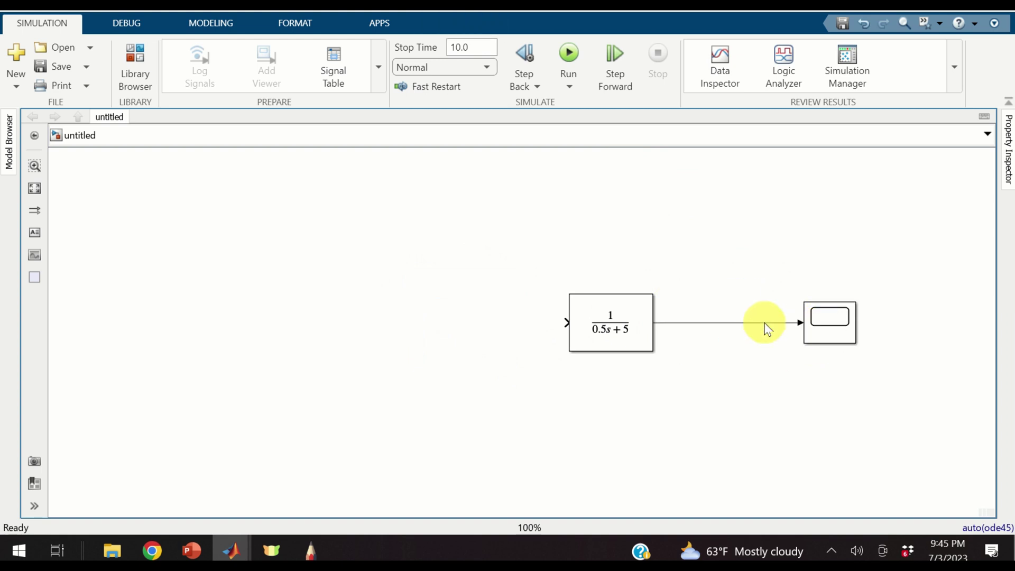
{"action": "left_click_drag", "start_coordinate": [823, 331], "coordinate": [886, 332]}
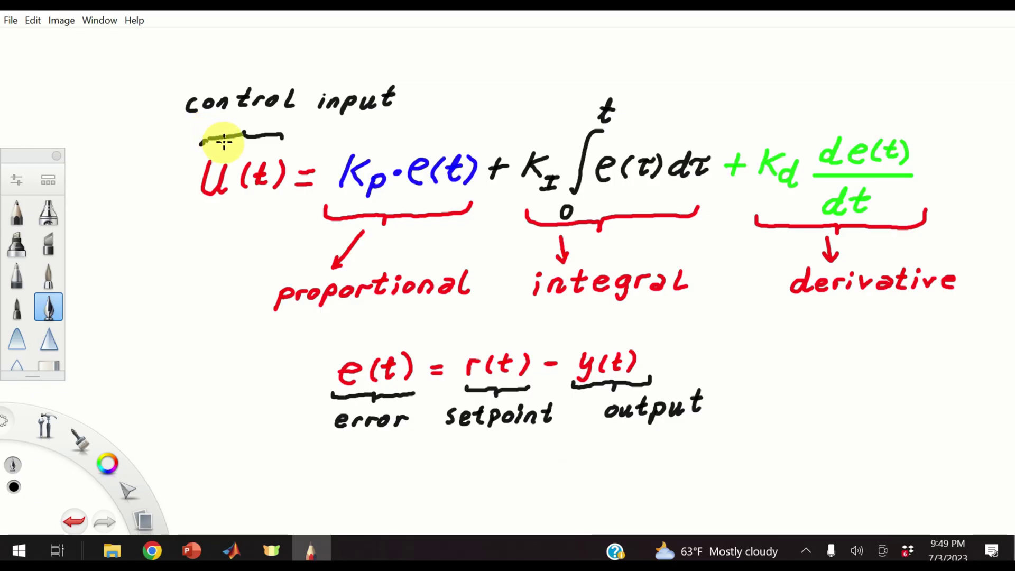
Step: Review the handwritten PID control law and error definition in the drawing app and return to the Simulink model
{"action": "mouse_move", "coordinate": [239, 555]}
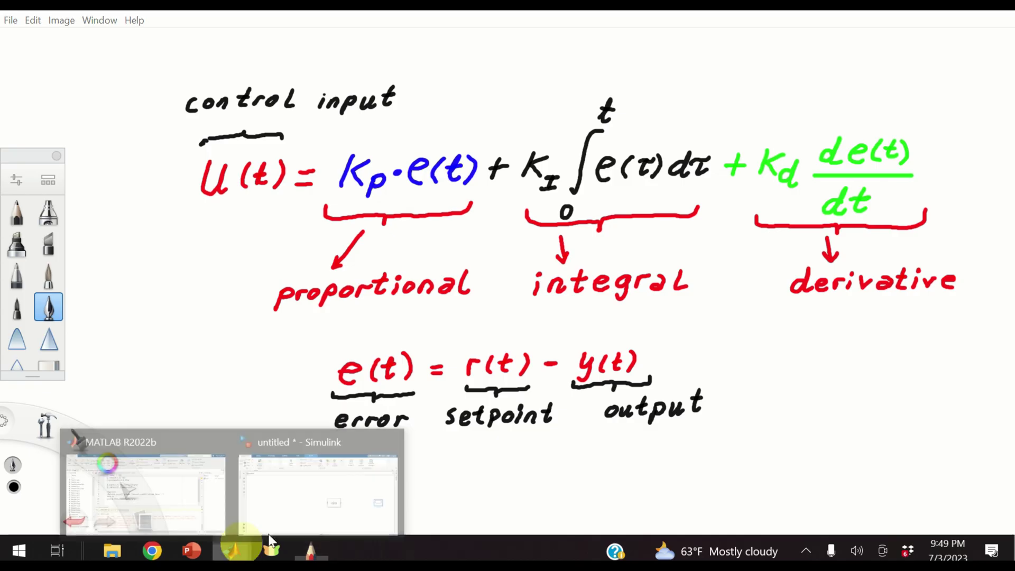
{"action": "left_click", "coordinate": [306, 494]}
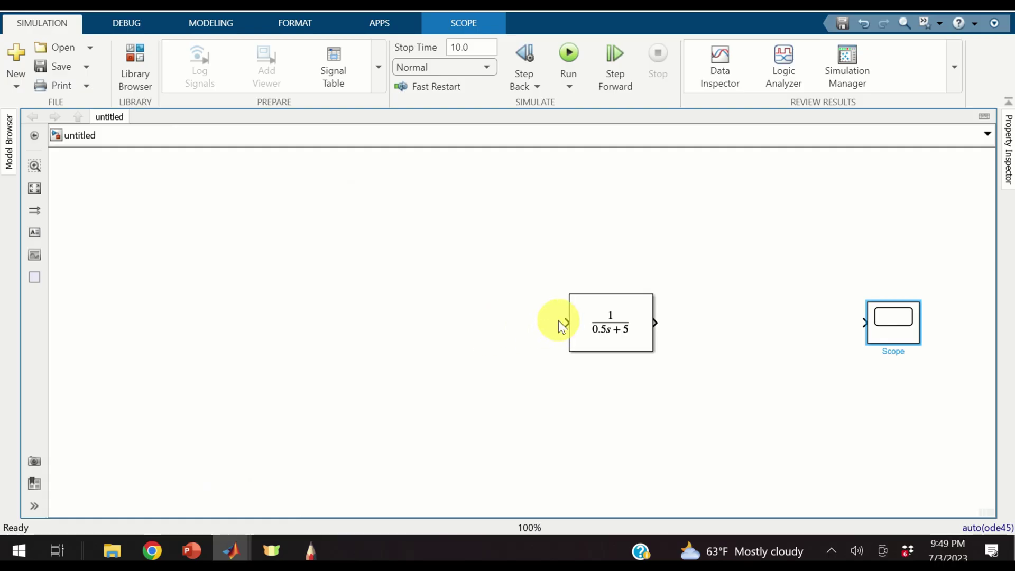
{"action": "key", "text": "alt+Tab"}
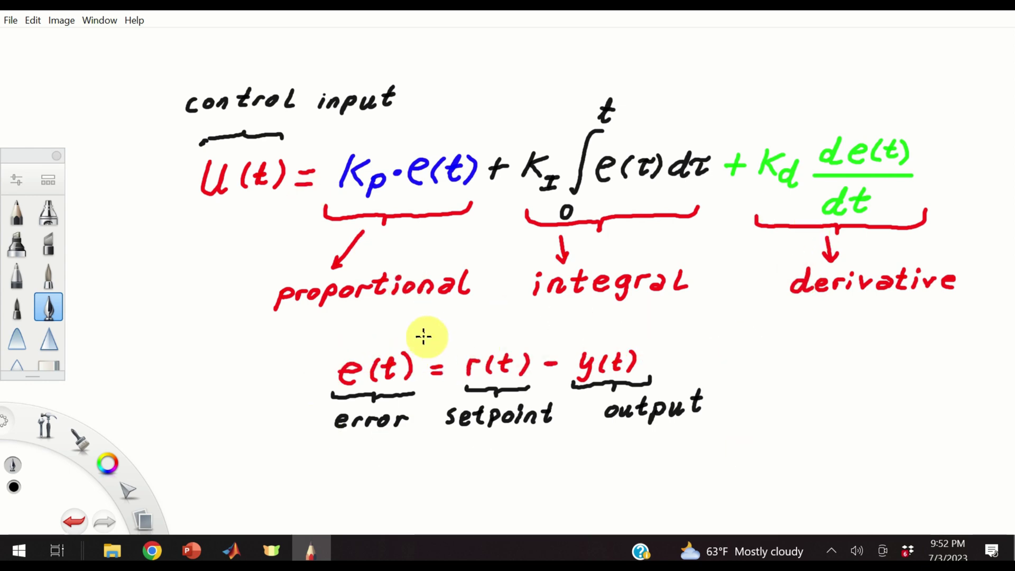
{"action": "mouse_move", "coordinate": [237, 555]}
{"action": "left_click", "coordinate": [294, 521]}
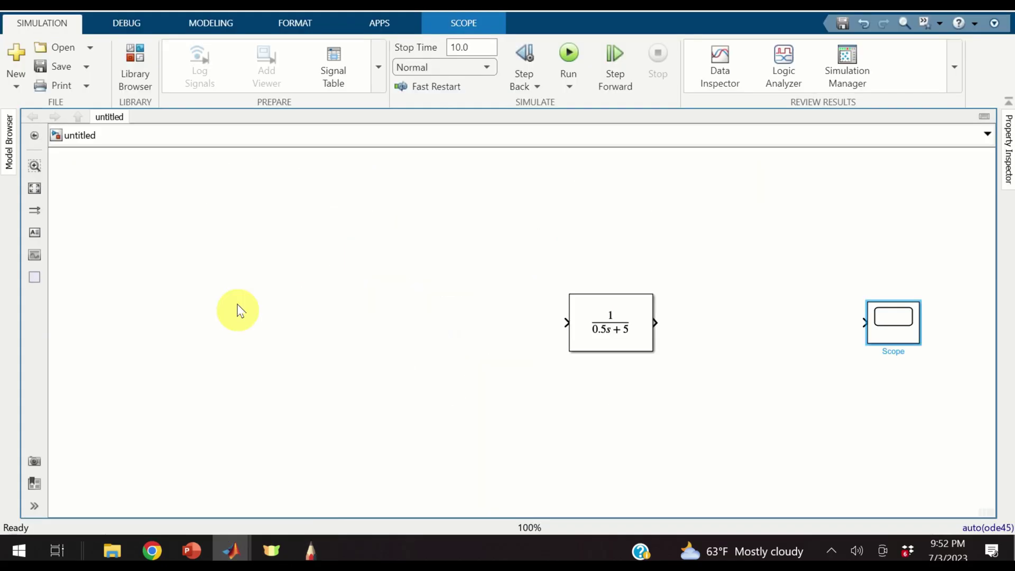
Step: Add a Constant block well ahead of the Transfer Fcn block and keep its value at 1
{"action": "double_click", "coordinate": [276, 335]}
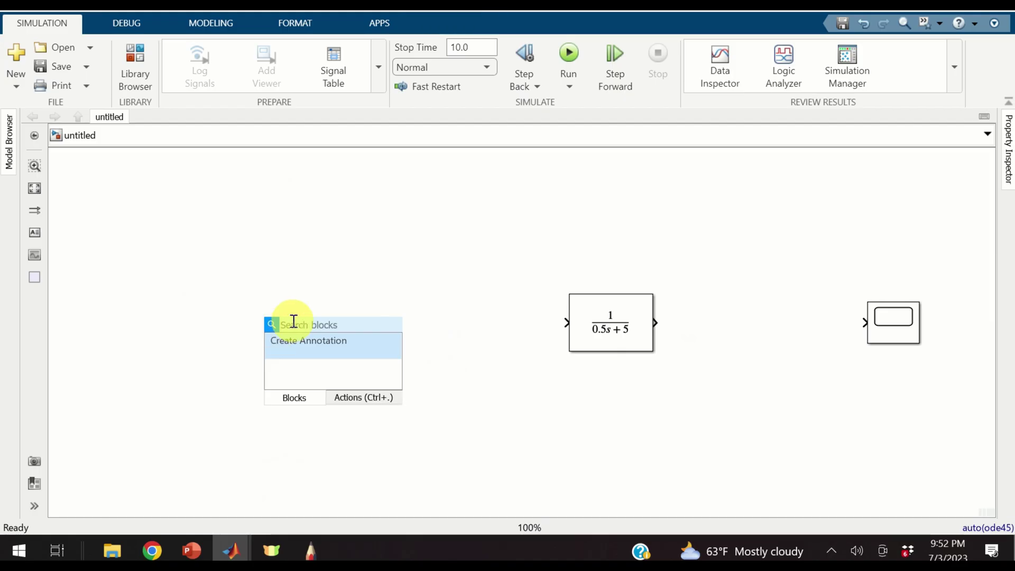
{"action": "type", "text": "con"}
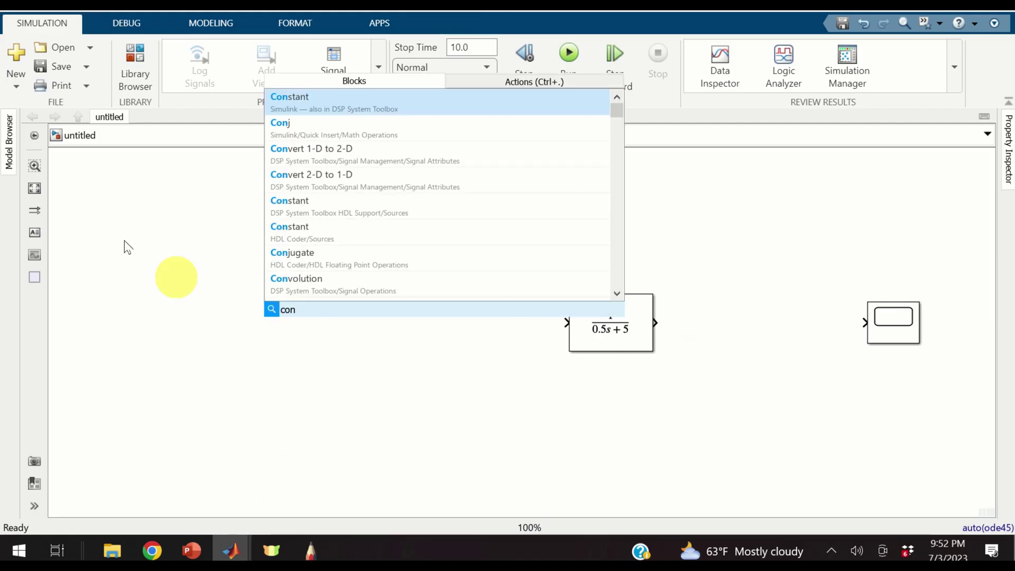
{"action": "left_click", "coordinate": [358, 105]}
{"action": "left_click_drag", "start_coordinate": [270, 334], "coordinate": [221, 332]}
{"action": "double_click", "coordinate": [221, 332]}
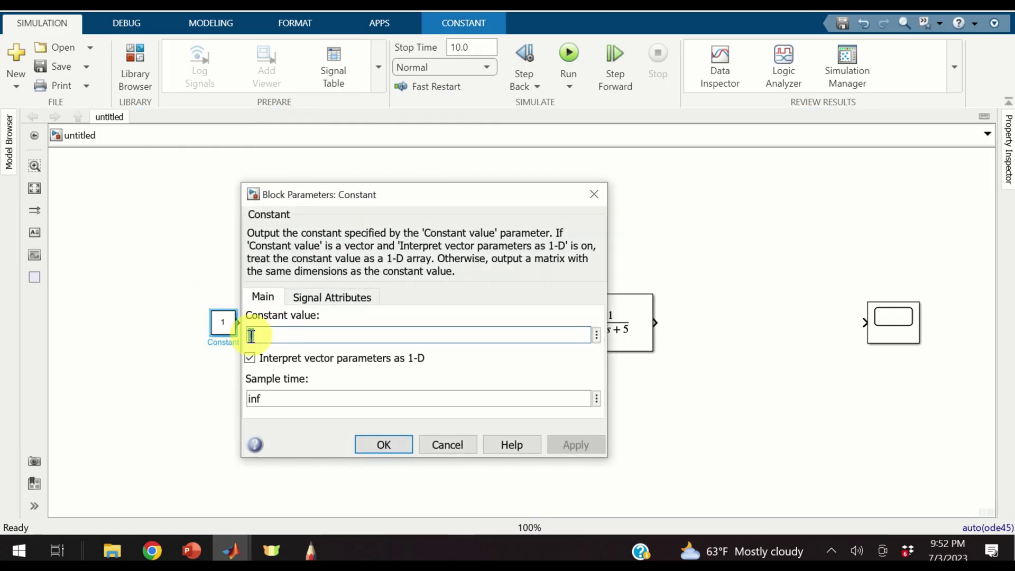
{"action": "left_click", "coordinate": [370, 444]}
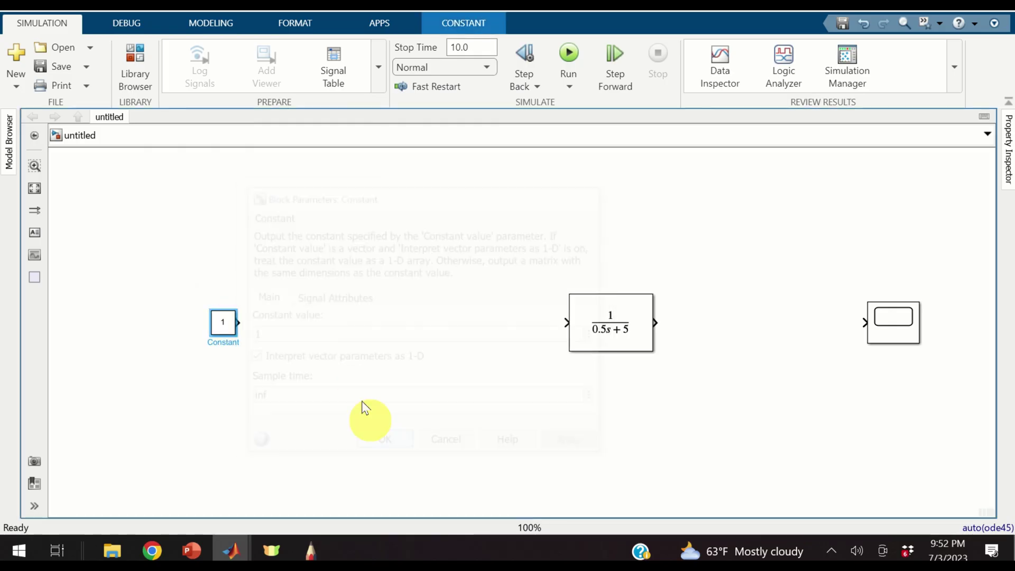
Step: Check the setpoint and output terms in the handwritten error equation and return to the Simulink model
{"action": "left_click", "coordinate": [312, 551]}
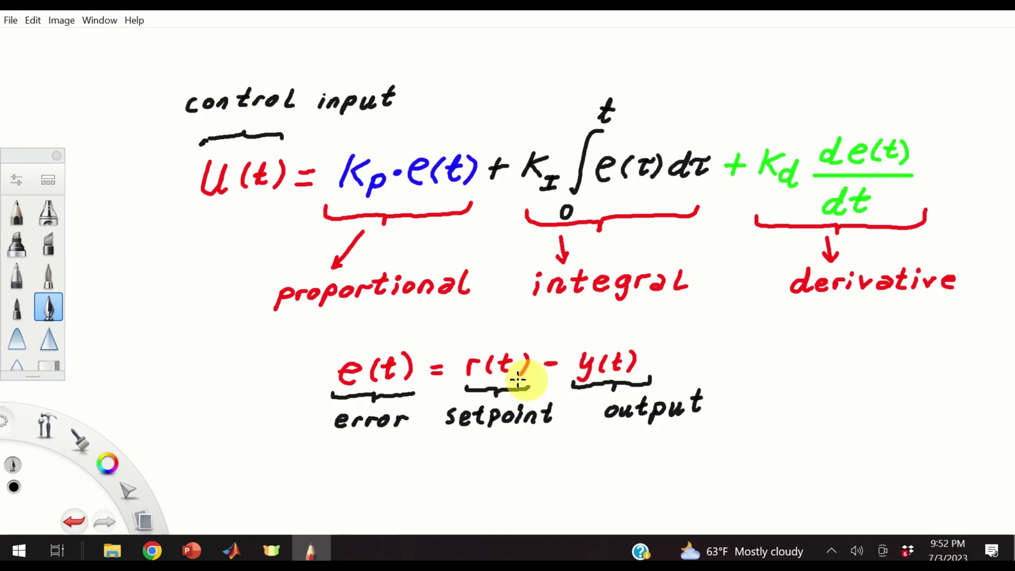
{"action": "left_click", "coordinate": [191, 551]}
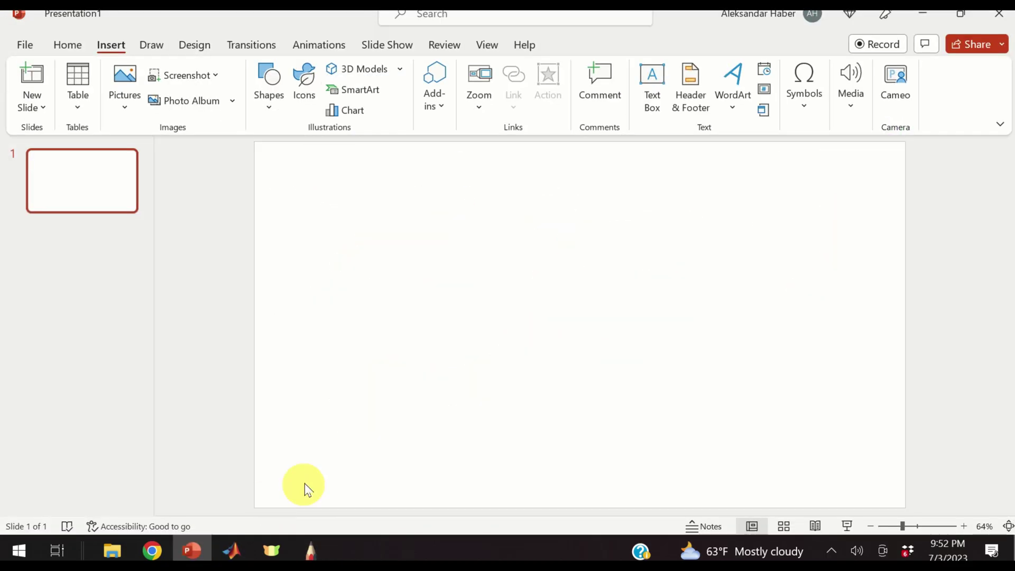
{"action": "mouse_move", "coordinate": [233, 547]}
{"action": "left_click", "coordinate": [315, 517]}
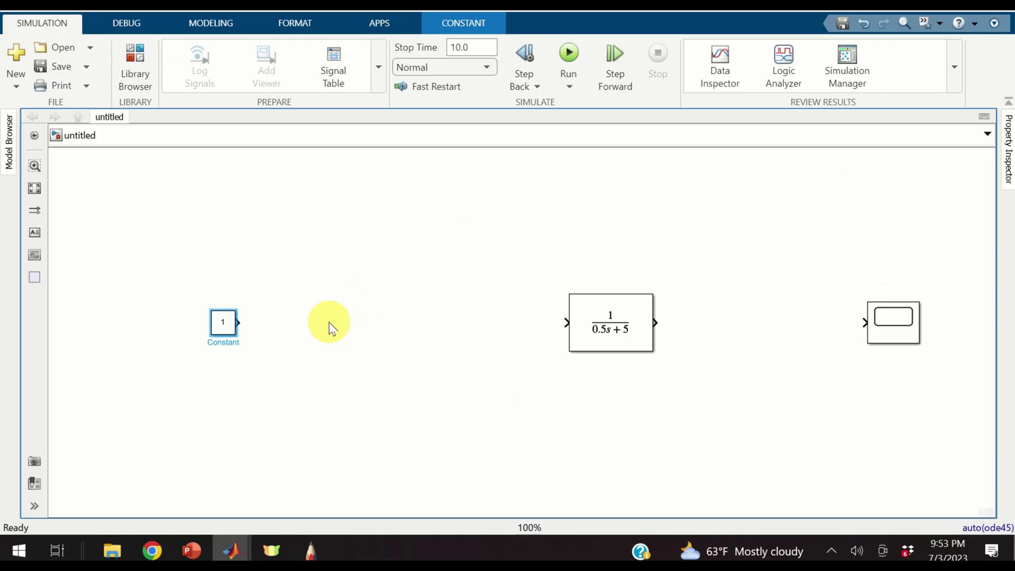
Step: Add a Sum block between the Constant and Transfer Fcn blocks, enlarge it, and connect the Constant to its first input
{"action": "double_click", "coordinate": [329, 324]}
{"action": "type", "text": "sum"}
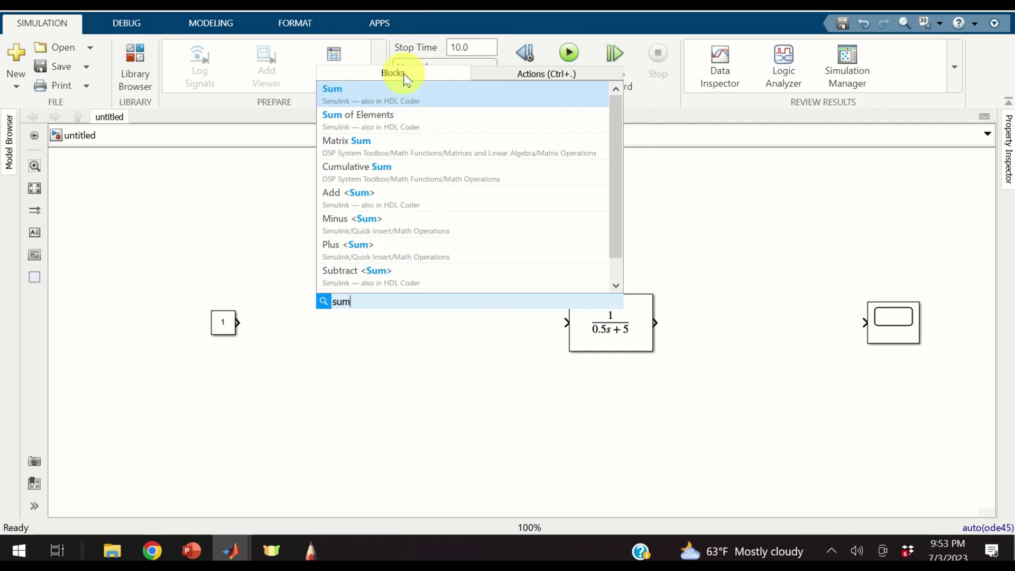
{"action": "left_click", "coordinate": [406, 97]}
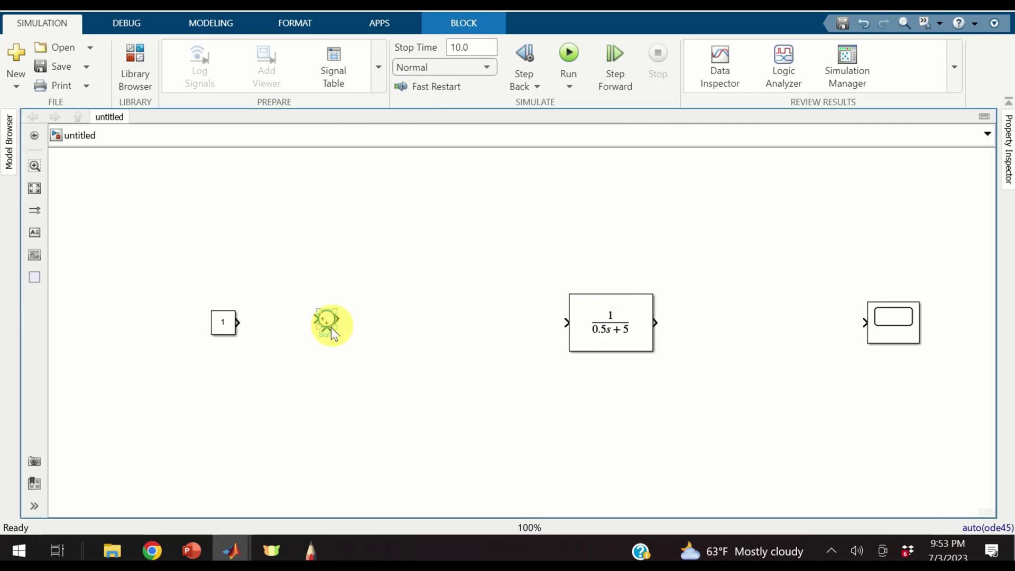
{"action": "left_click_drag", "start_coordinate": [336, 326], "coordinate": [358, 343]}
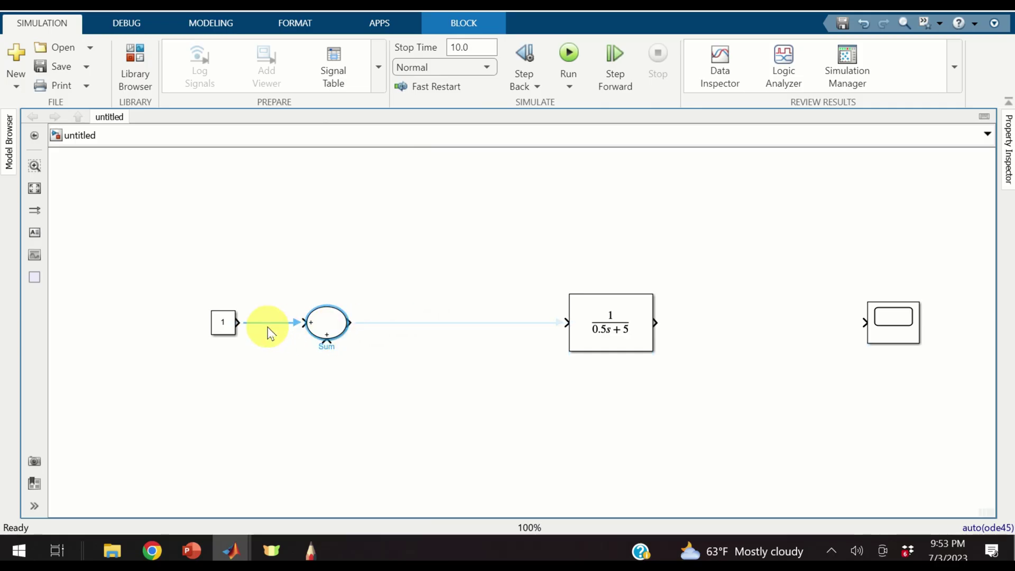
{"action": "left_click", "coordinate": [235, 325]}
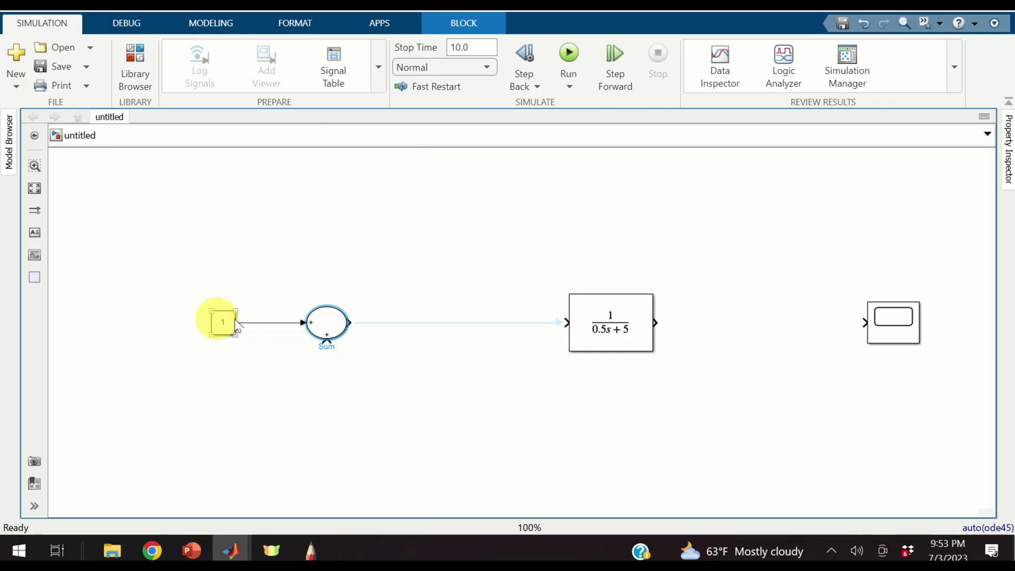
{"action": "left_click", "coordinate": [278, 334]}
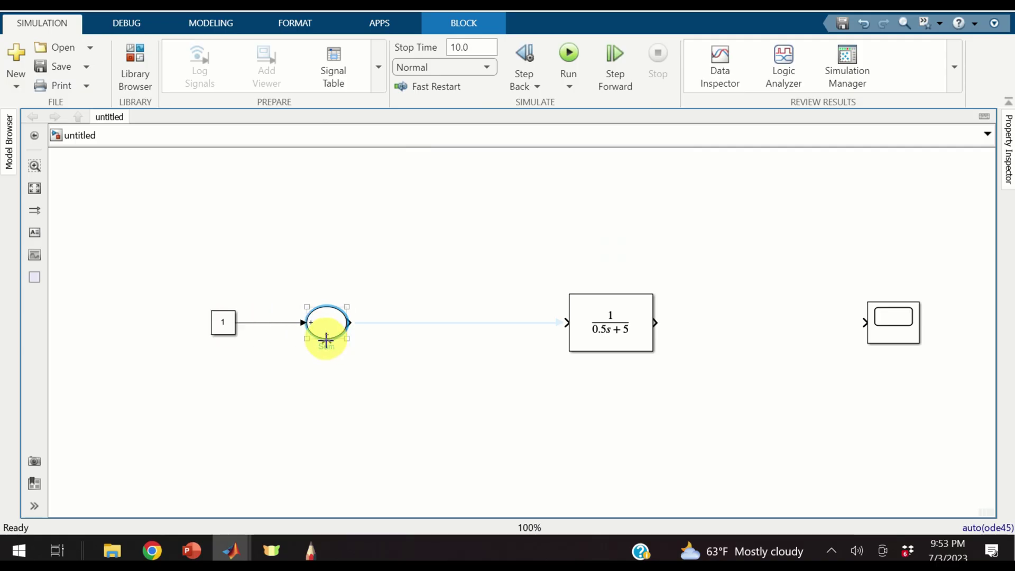
{"action": "left_click", "coordinate": [336, 410]}
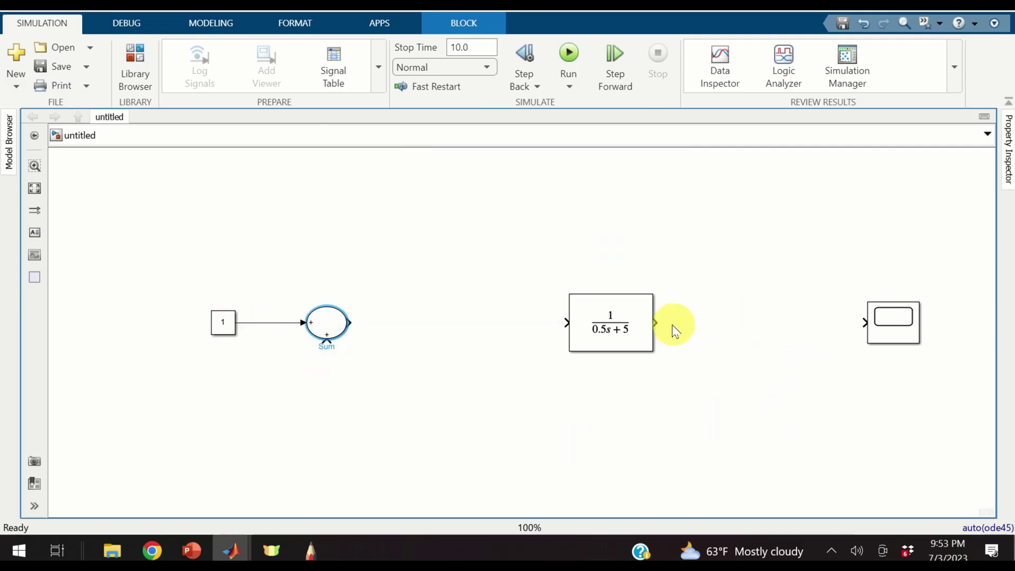
Step: Set the Sum block's list of signs to |+- so that its second input is subtracted
{"action": "left_click", "coordinate": [326, 330]}
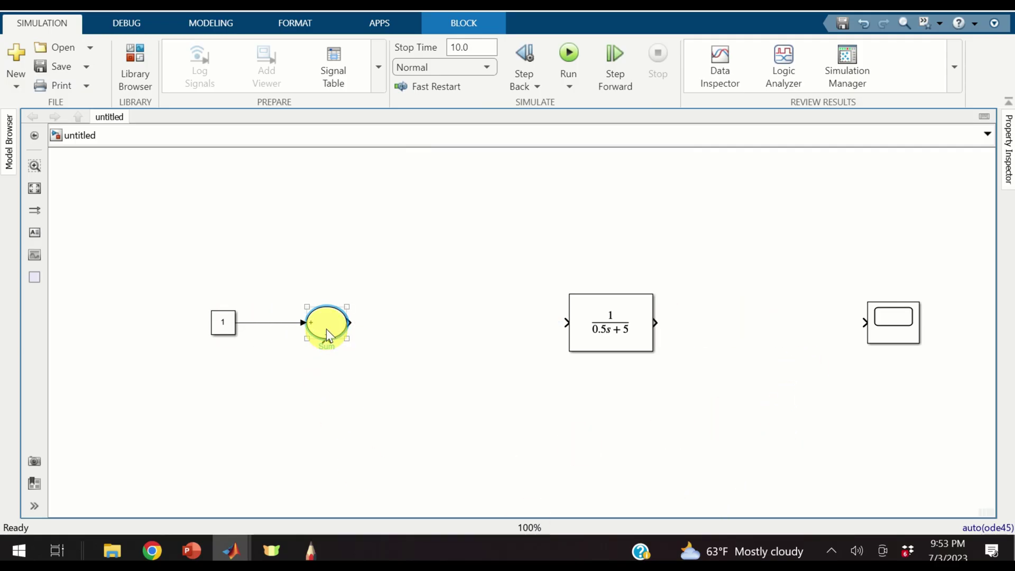
{"action": "double_click", "coordinate": [325, 329]}
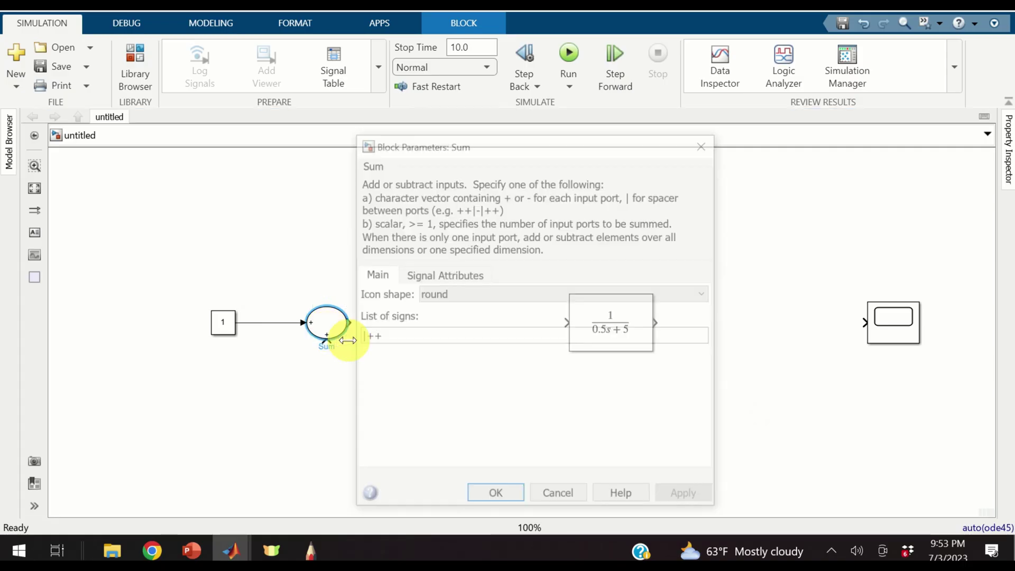
{"action": "left_click", "coordinate": [410, 332]}
{"action": "key", "text": "BackSpace"}
{"action": "type", "text": "-"}
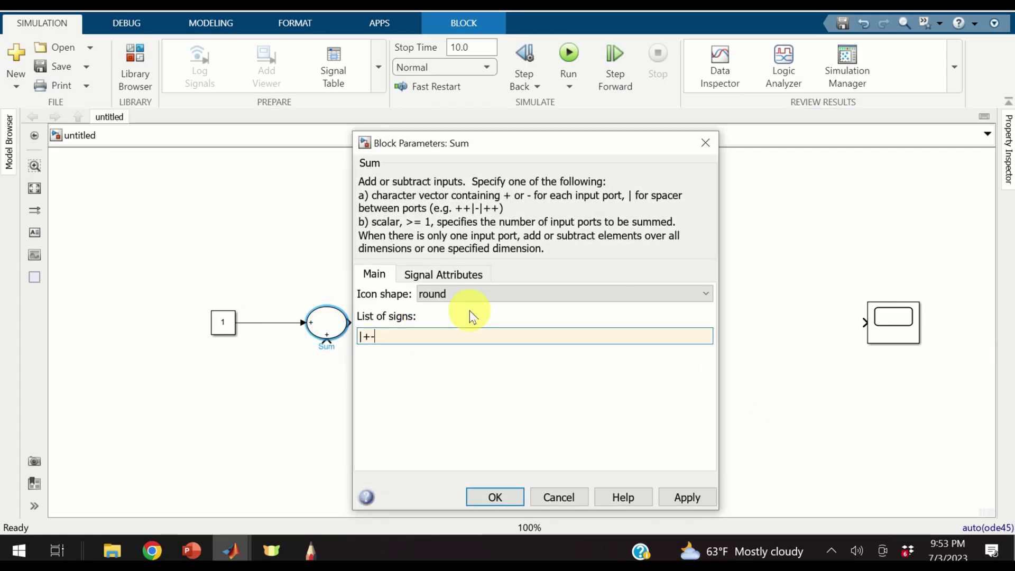
{"action": "left_click", "coordinate": [496, 495]}
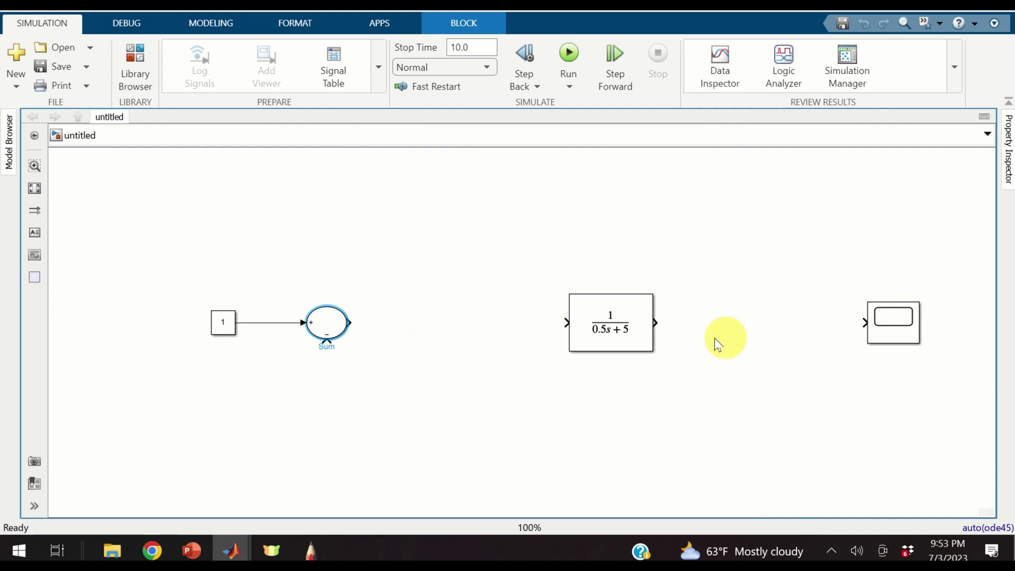
Step: Connect the Transfer Fcn output back to the Sum block's minus input, routing the feedback line well below and beyond the plant block
{"action": "left_click_drag", "start_coordinate": [658, 321], "coordinate": [325, 267]}
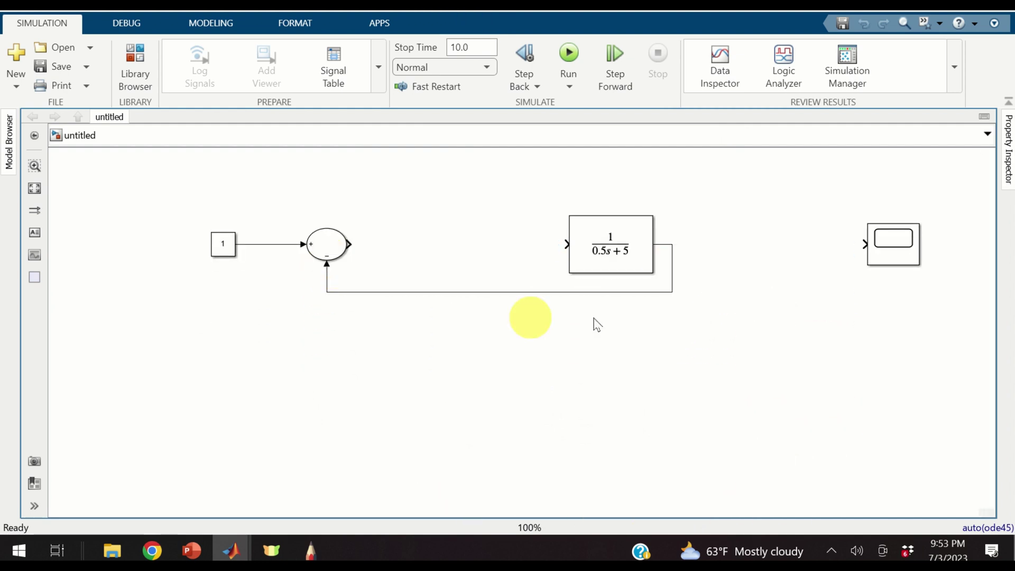
{"action": "left_click_drag", "start_coordinate": [619, 292], "coordinate": [631, 330]}
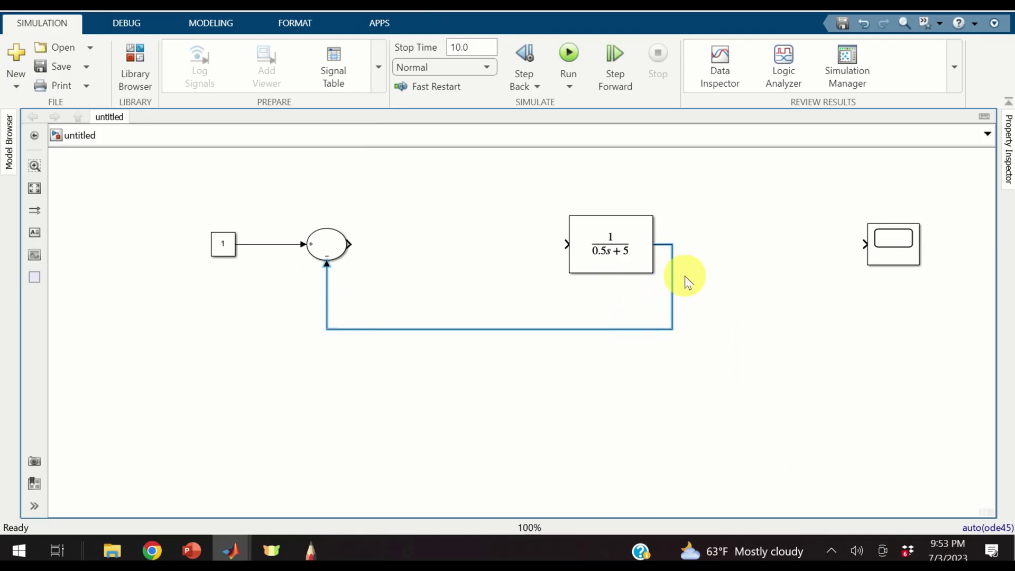
{"action": "left_click_drag", "start_coordinate": [673, 284], "coordinate": [796, 279]}
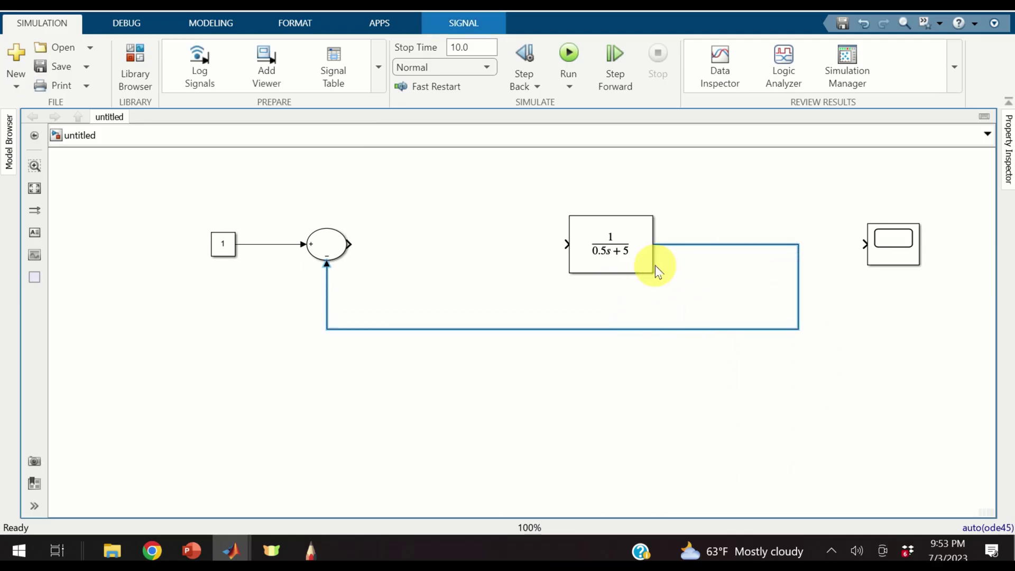
Step: Inspect the signs and signals at the Sum block, compare them with the handwritten error equation, and return to the Simulink model
{"action": "scroll", "coordinate": [671, 278], "scroll_direction": "up", "scroll_amount": 1}
{"action": "scroll", "coordinate": [385, 268], "scroll_direction": "down", "scroll_amount": 2}
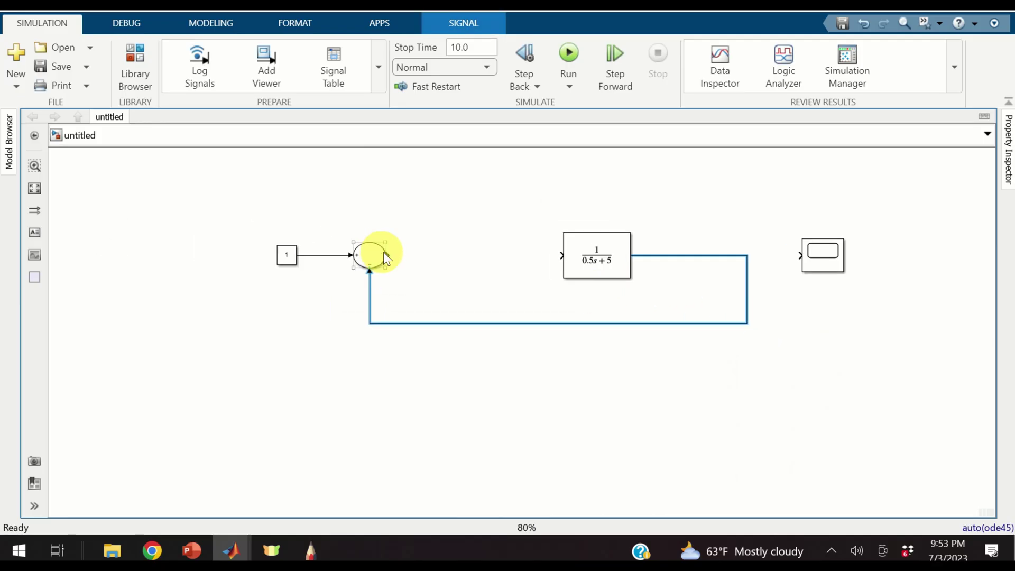
{"action": "scroll", "coordinate": [390, 256], "scroll_direction": "up", "scroll_amount": 2}
{"action": "scroll", "coordinate": [390, 256], "scroll_direction": "up", "scroll_amount": 3}
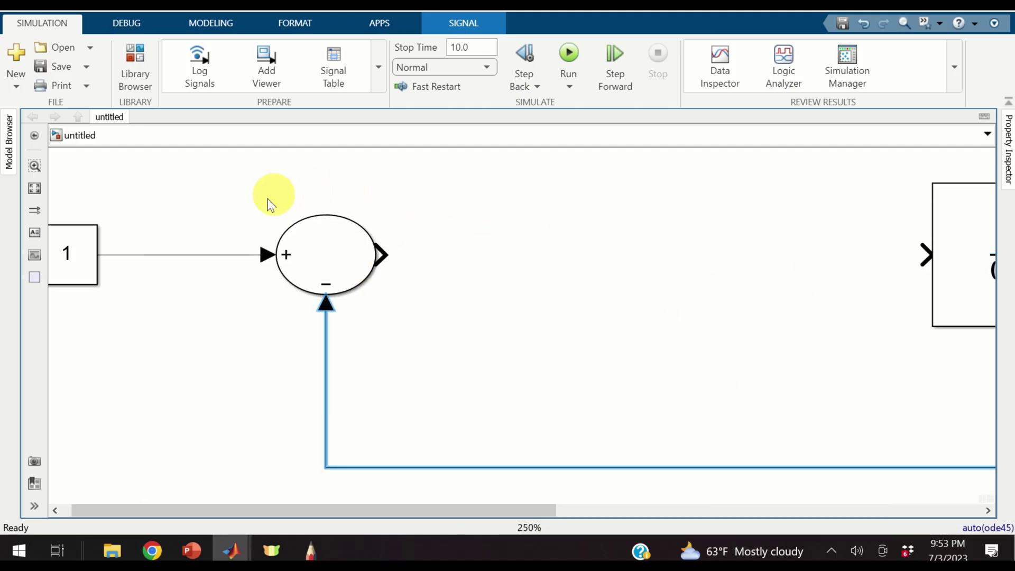
{"action": "scroll", "coordinate": [432, 316], "scroll_direction": "down", "scroll_amount": 2}
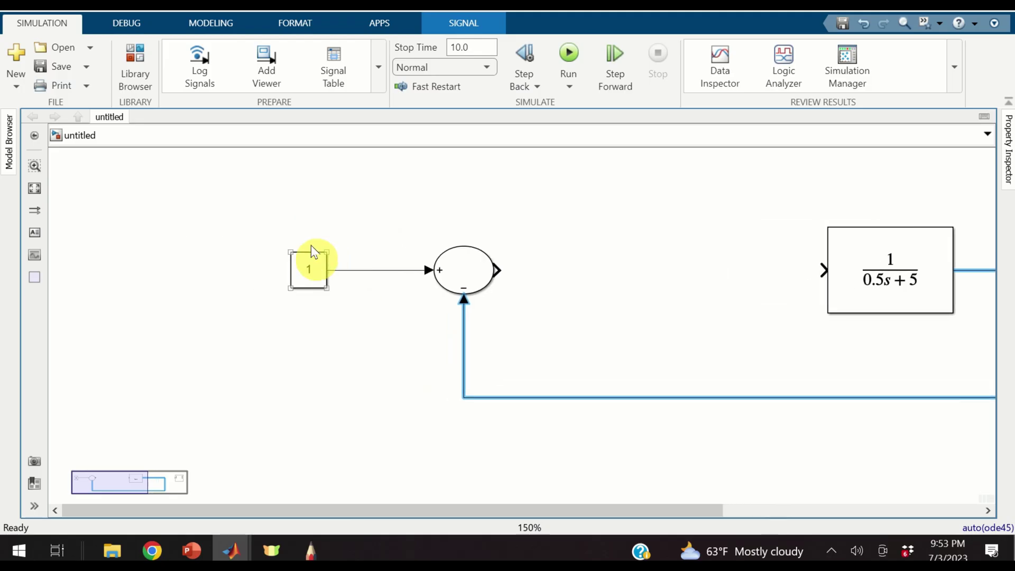
{"action": "left_click", "coordinate": [311, 551]}
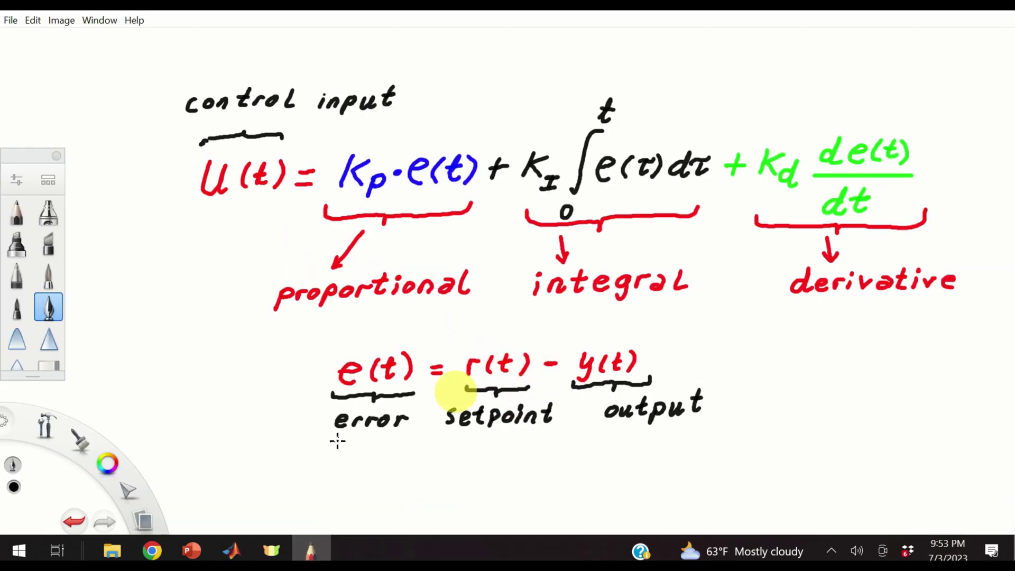
{"action": "left_click", "coordinate": [229, 550]}
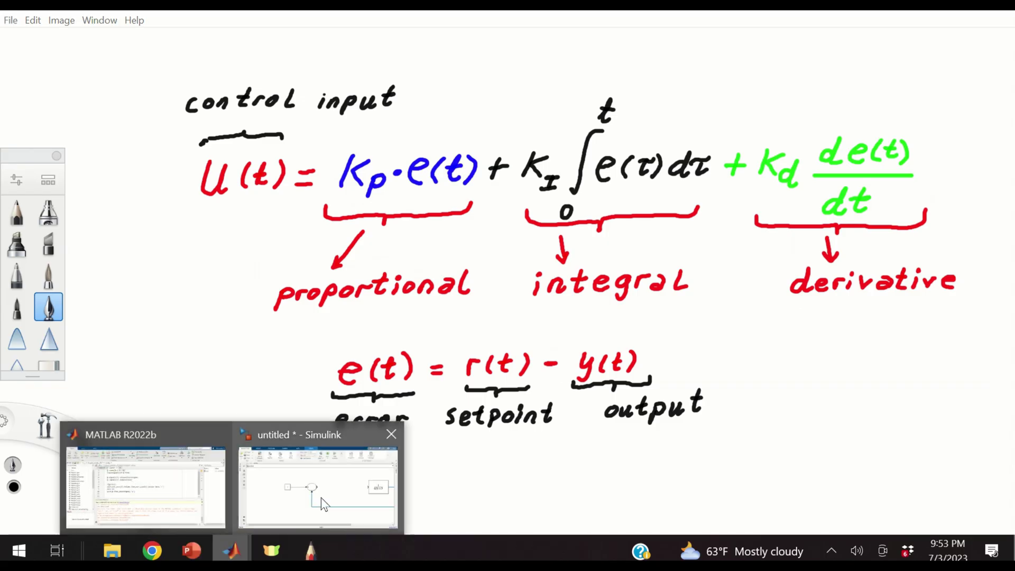
{"action": "left_click", "coordinate": [321, 497]}
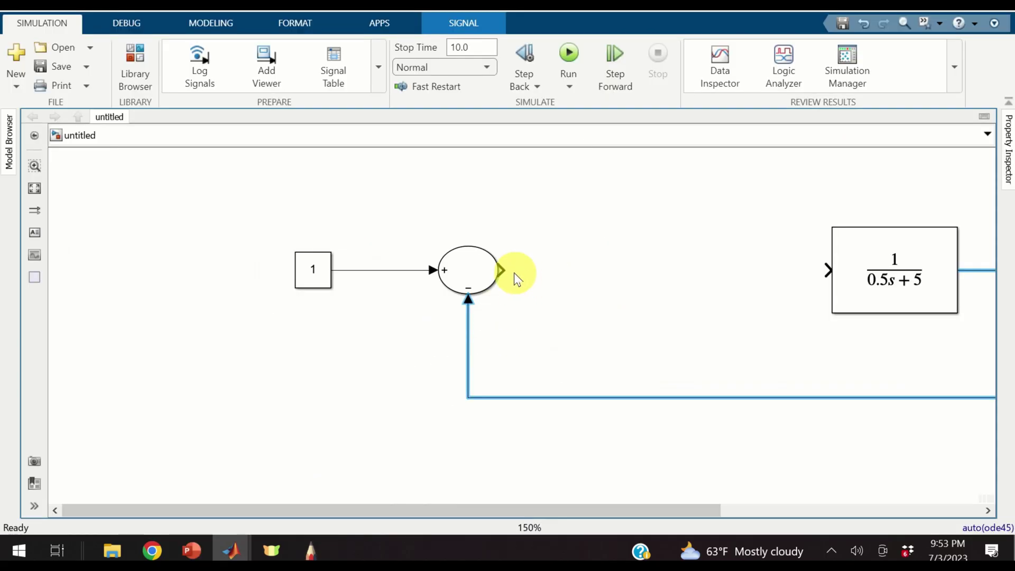
Step: Move the Transfer Fcn block farther from the Sum block to make room for the controller
{"action": "scroll", "coordinate": [737, 290], "scroll_direction": "down", "scroll_amount": 3}
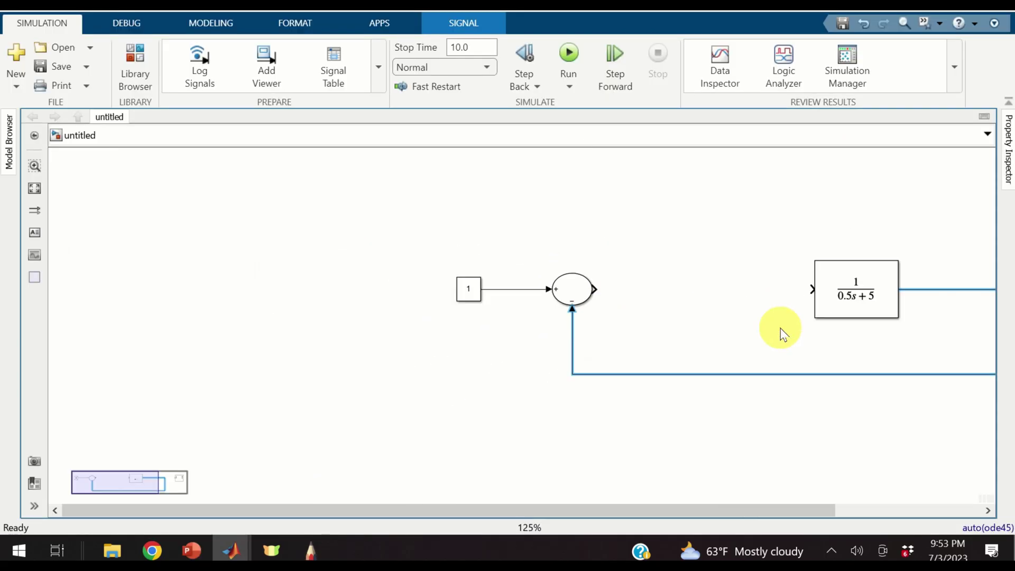
{"action": "left_click", "coordinate": [653, 317]}
{"action": "left_click_drag", "start_coordinate": [654, 317], "coordinate": [709, 317]}
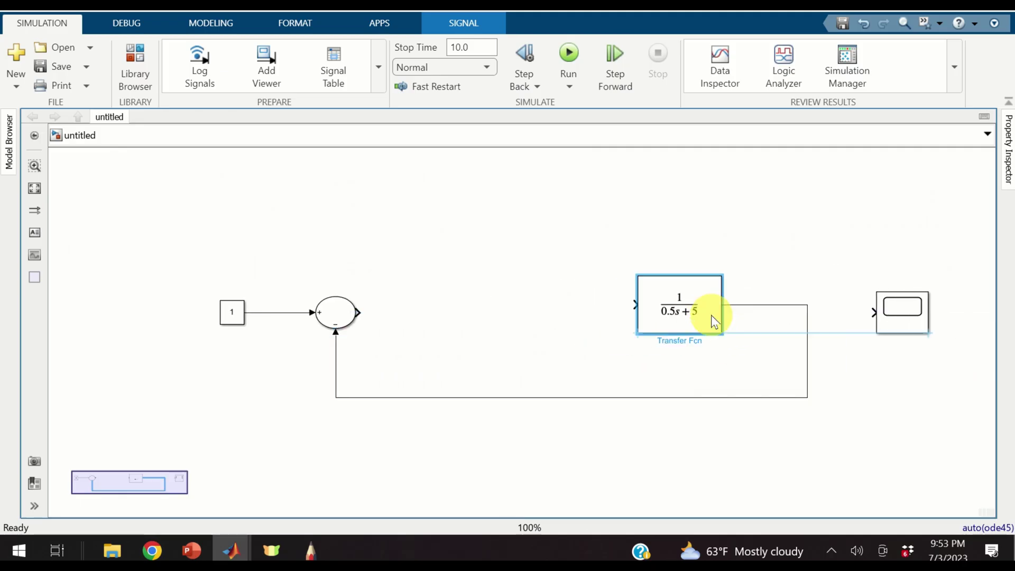
Step: Check the proportional term in the handwritten PID control law and return to the Simulink model
{"action": "left_click", "coordinate": [311, 550]}
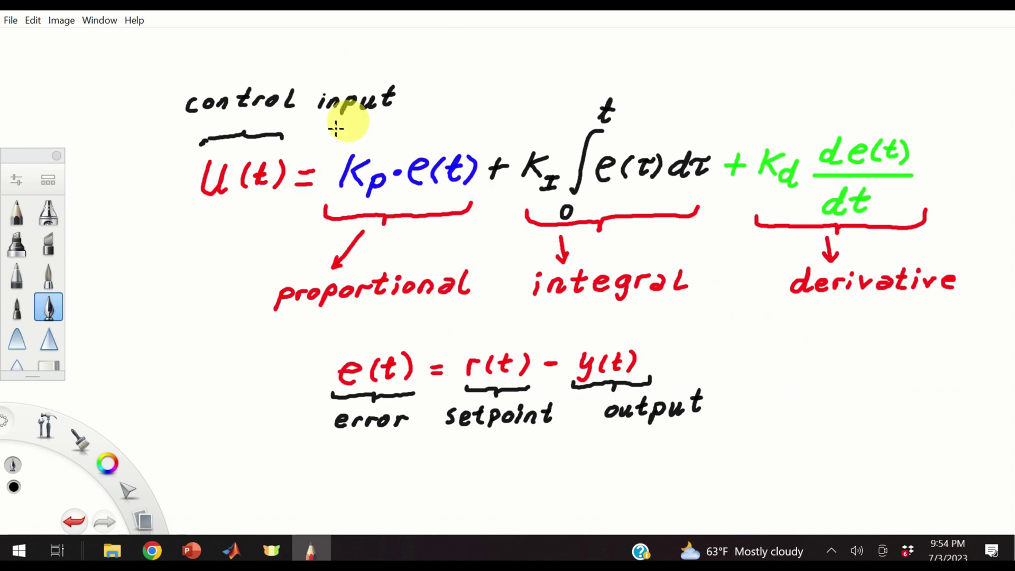
{"action": "mouse_move", "coordinate": [231, 551]}
{"action": "left_click", "coordinate": [277, 508]}
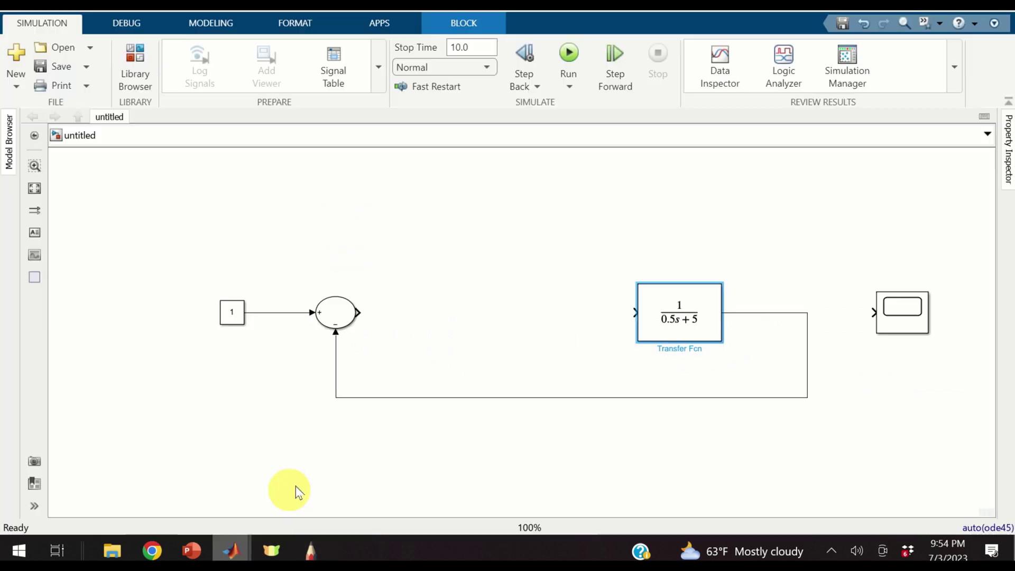
Step: Add a Gain block in line after the Sum block, connect the Sum output to it, and leave the Gain output unconnected
{"action": "left_click", "coordinate": [417, 316]}
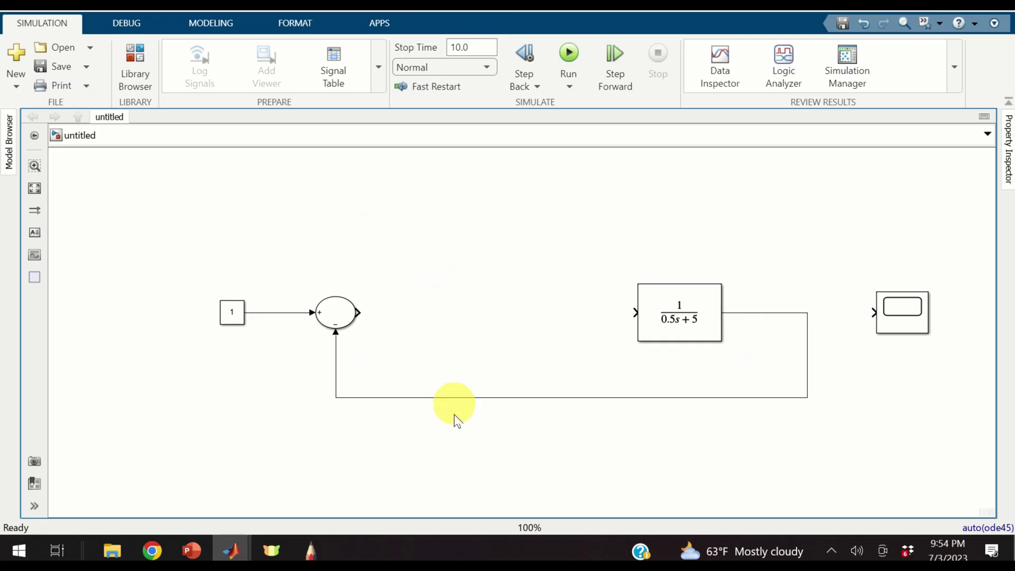
{"action": "double_click", "coordinate": [427, 339]}
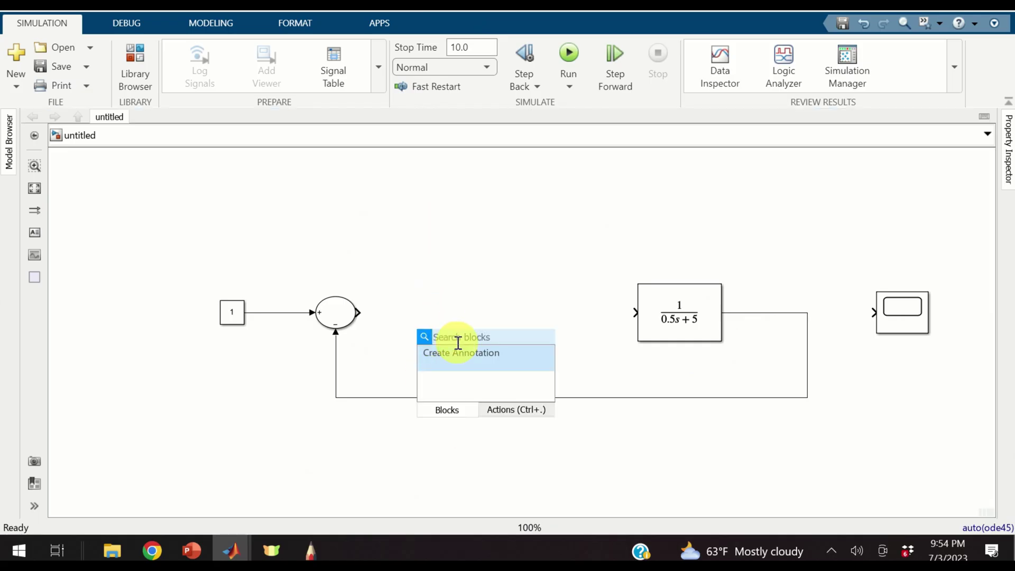
{"action": "type", "text": "gain"}
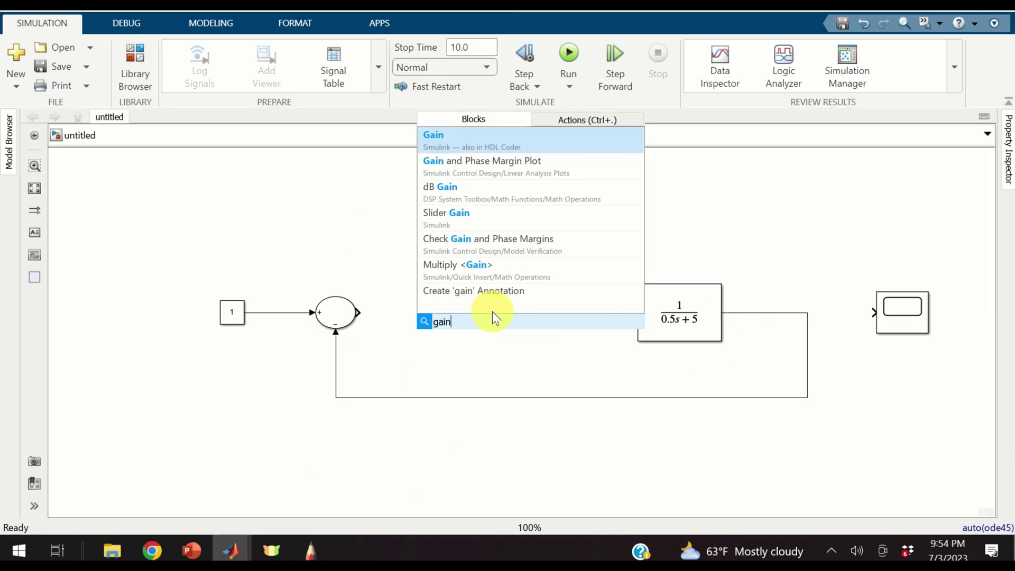
{"action": "left_click", "coordinate": [482, 144]}
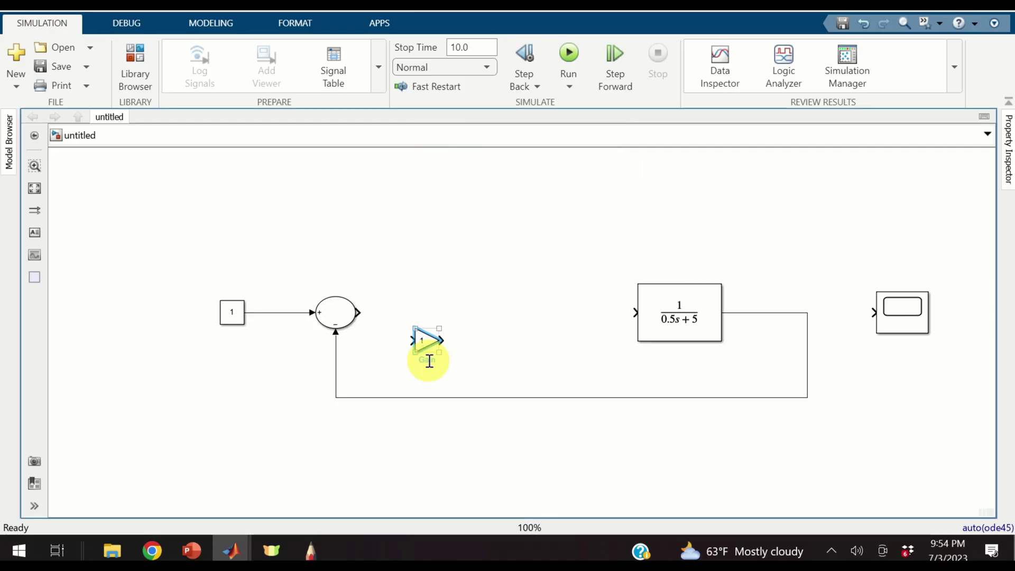
{"action": "left_click_drag", "start_coordinate": [433, 343], "coordinate": [434, 315]}
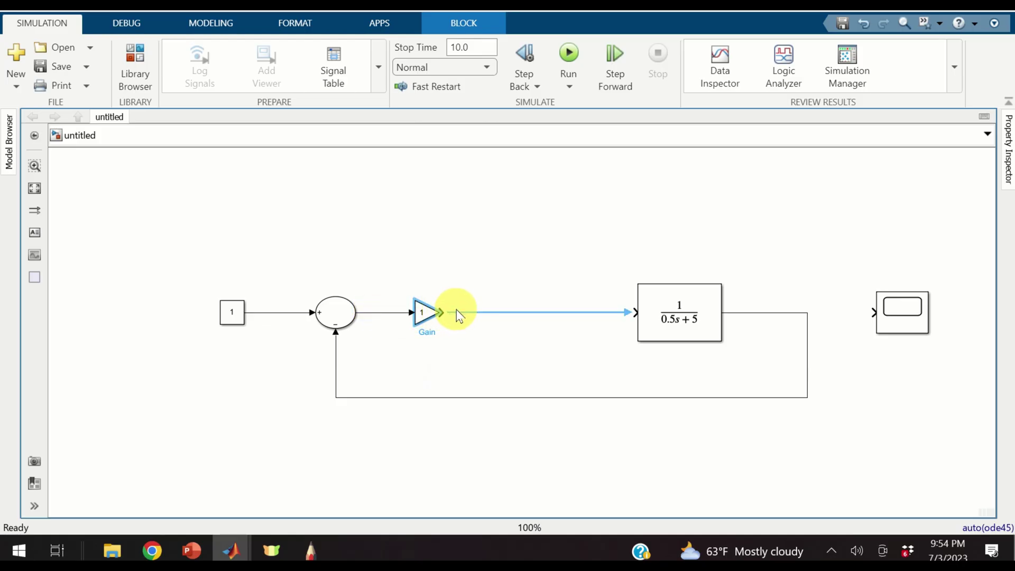
{"action": "key", "text": "Delete"}
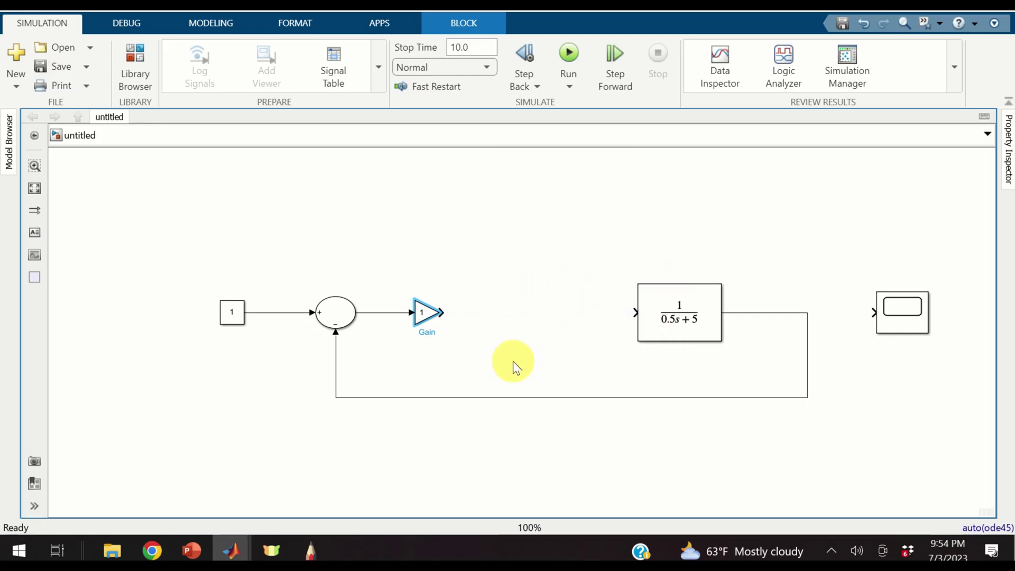
Step: Recheck the handwritten PID control law and add a second Sum block in line between the Gain and Transfer Fcn blocks
{"action": "left_click", "coordinate": [313, 554]}
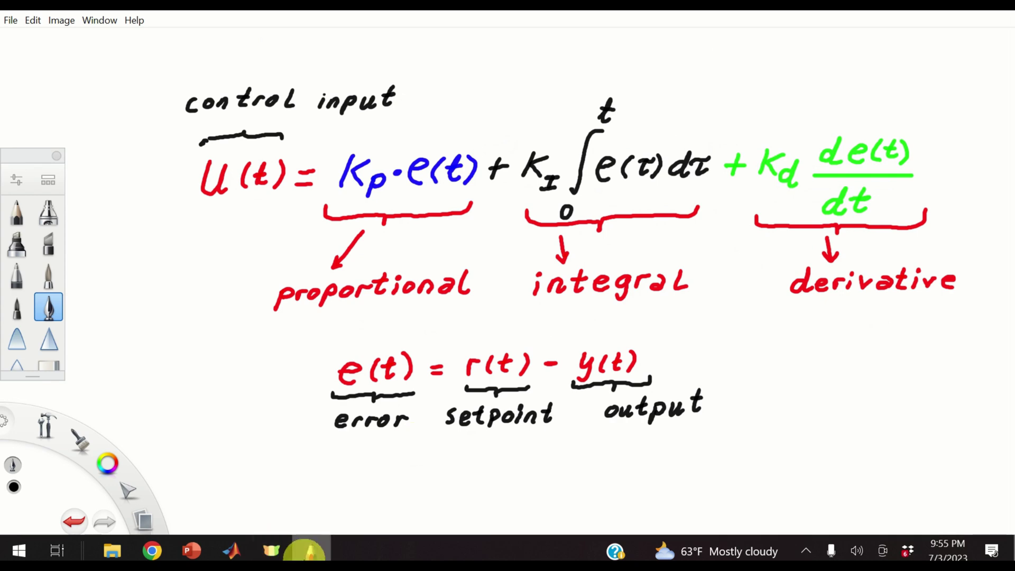
{"action": "left_click", "coordinate": [311, 552]}
{"action": "double_click", "coordinate": [550, 300]}
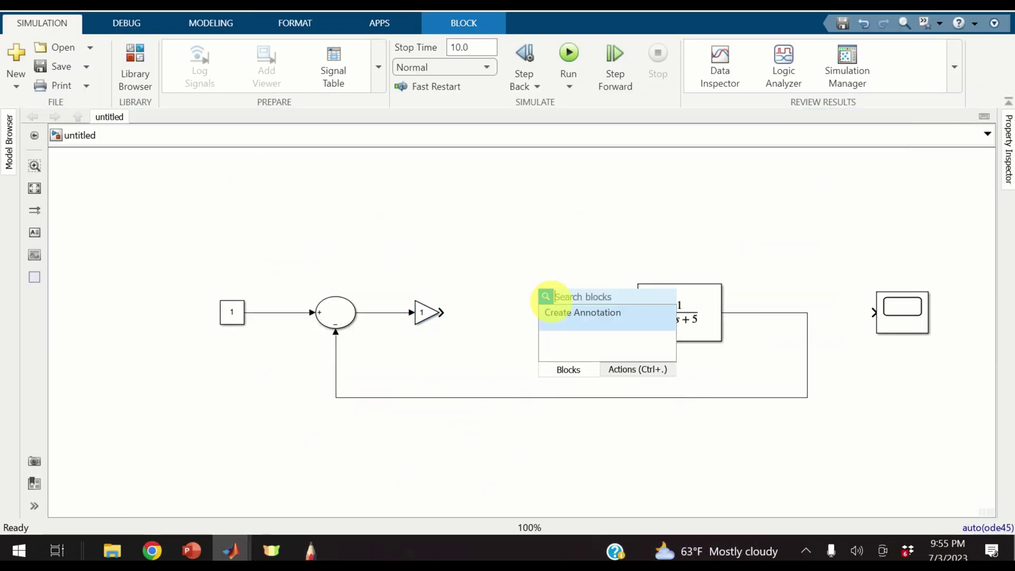
{"action": "type", "text": "sum"}
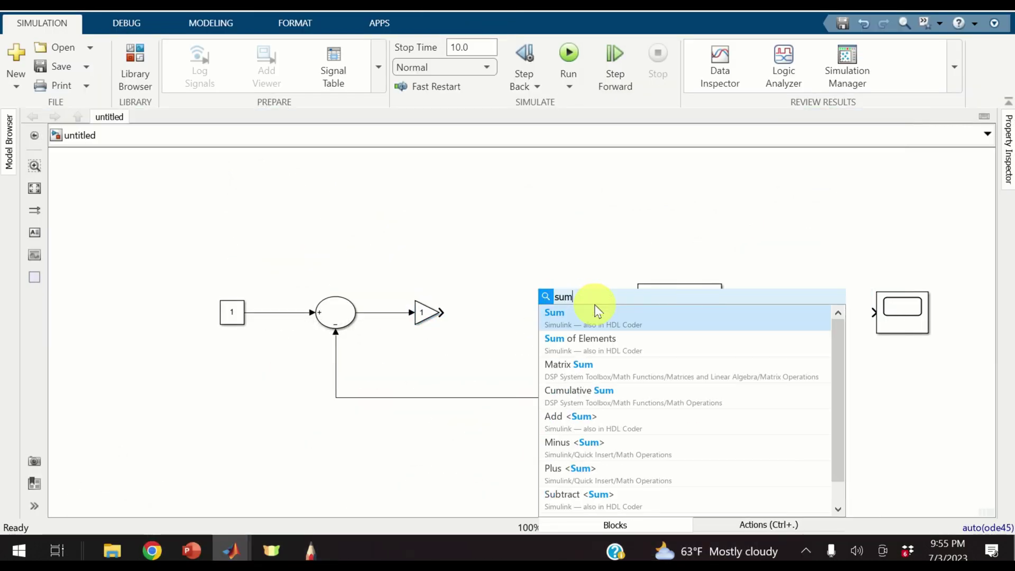
{"action": "left_click", "coordinate": [600, 325]}
{"action": "left_click_drag", "start_coordinate": [549, 298], "coordinate": [550, 320]}
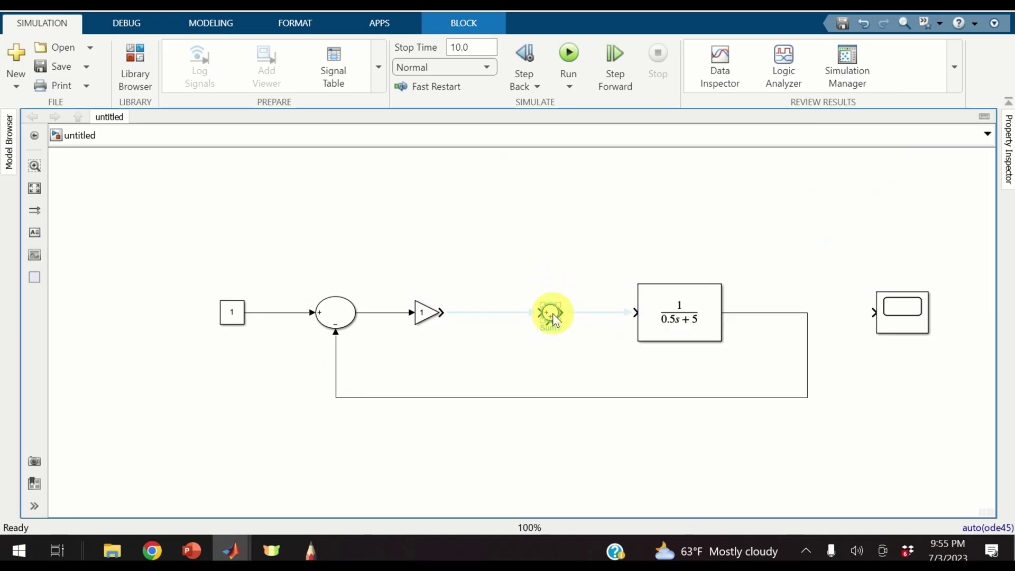
Step: Set the list of signs of the second Sum block to |+++
{"action": "double_click", "coordinate": [552, 317]}
{"action": "double_click", "coordinate": [607, 325]}
{"action": "left_click", "coordinate": [618, 327]}
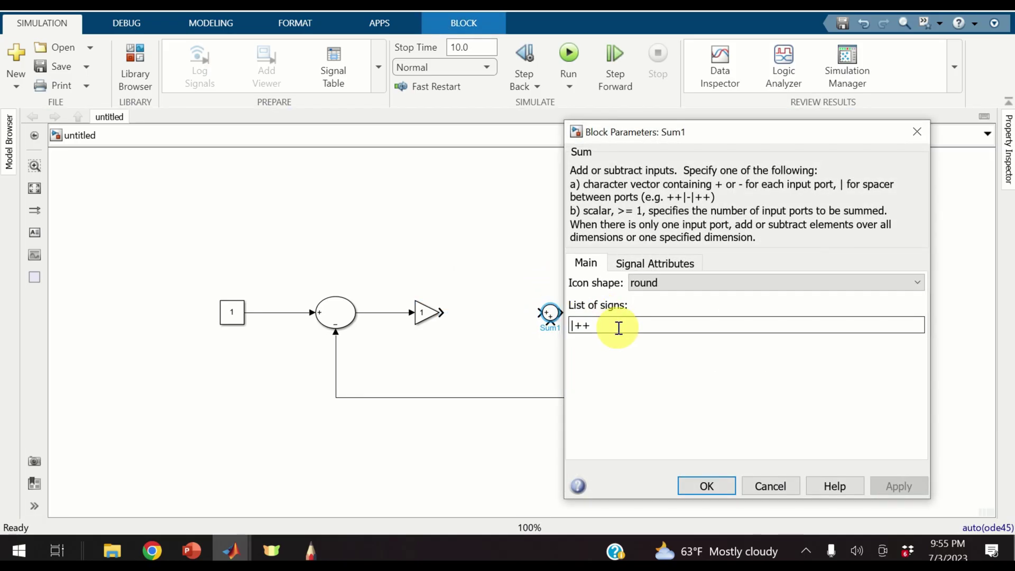
{"action": "type", "text": "+"}
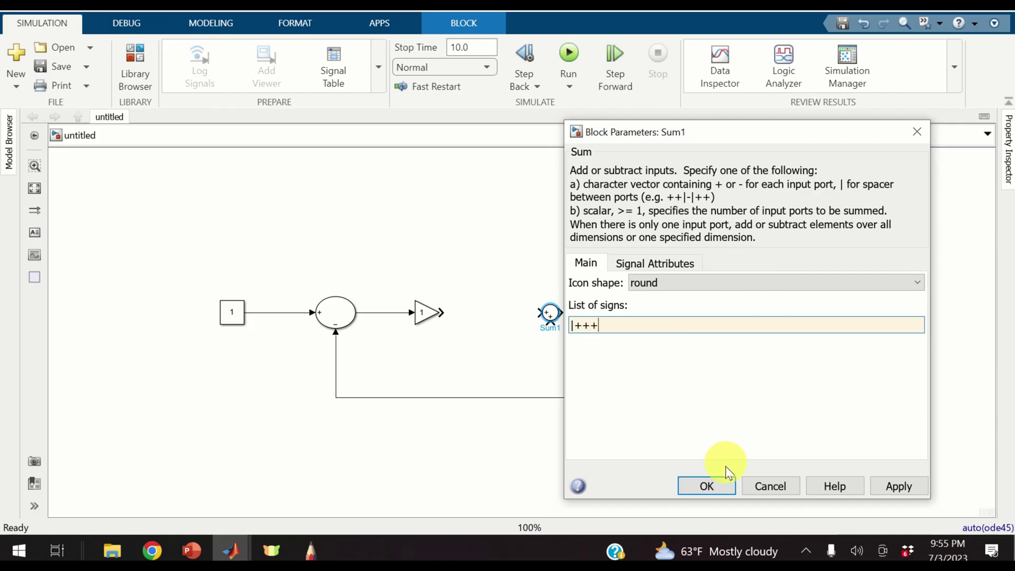
{"action": "left_click", "coordinate": [708, 486]}
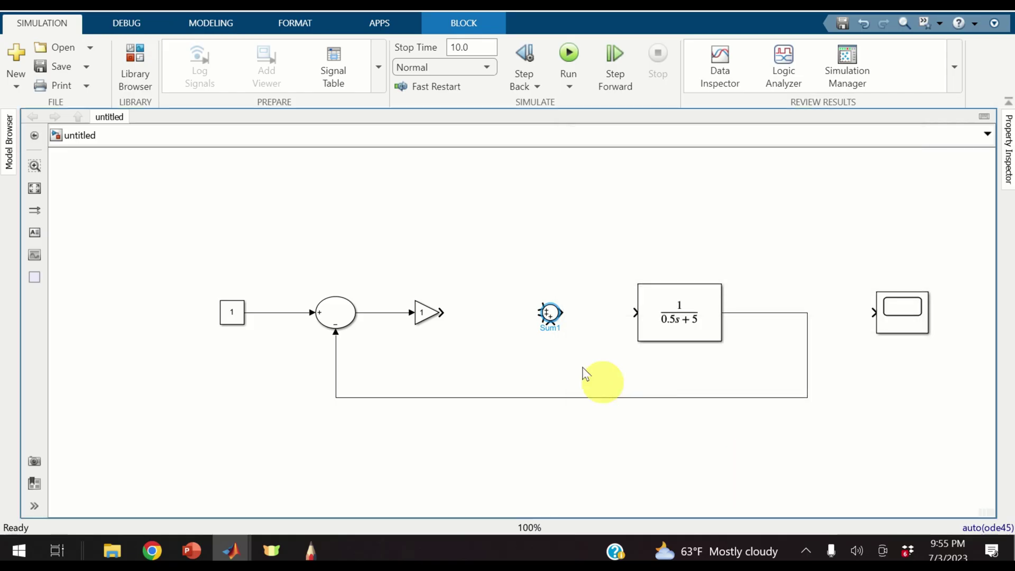
Step: Change the second Sum block's list of signs to +++|
{"action": "double_click", "coordinate": [551, 314]}
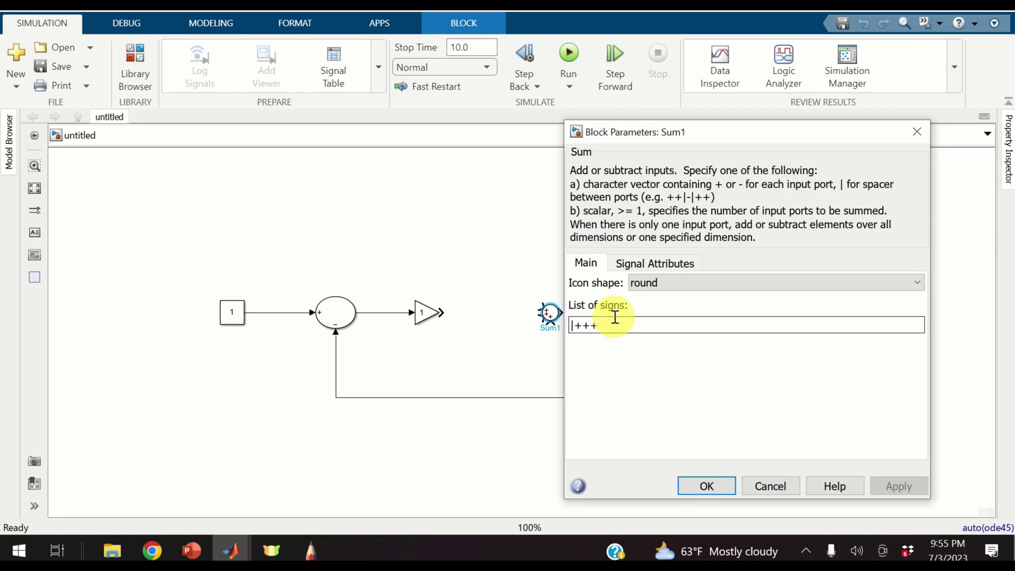
{"action": "type", "text": "+"}
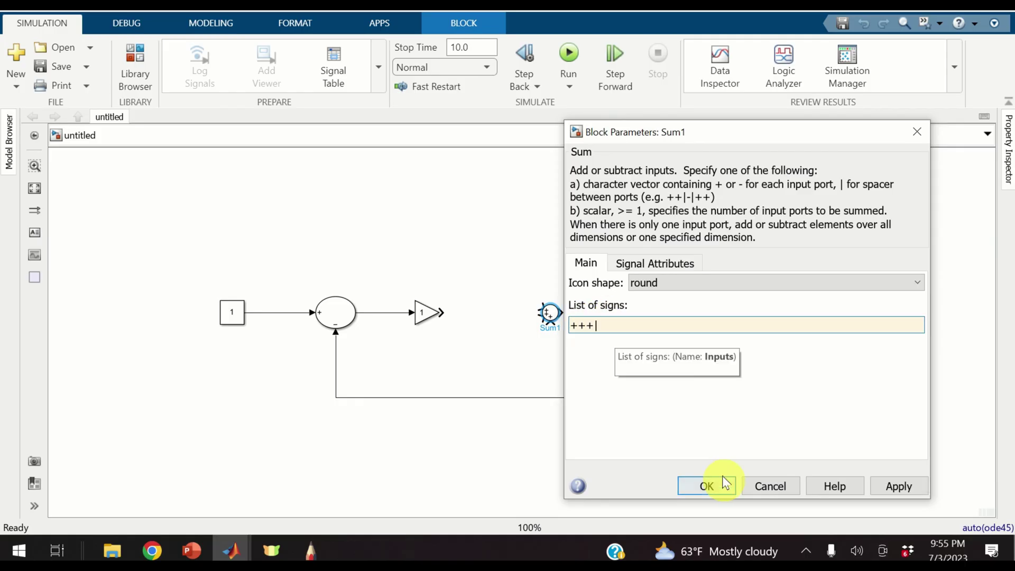
{"action": "left_click", "coordinate": [708, 483]}
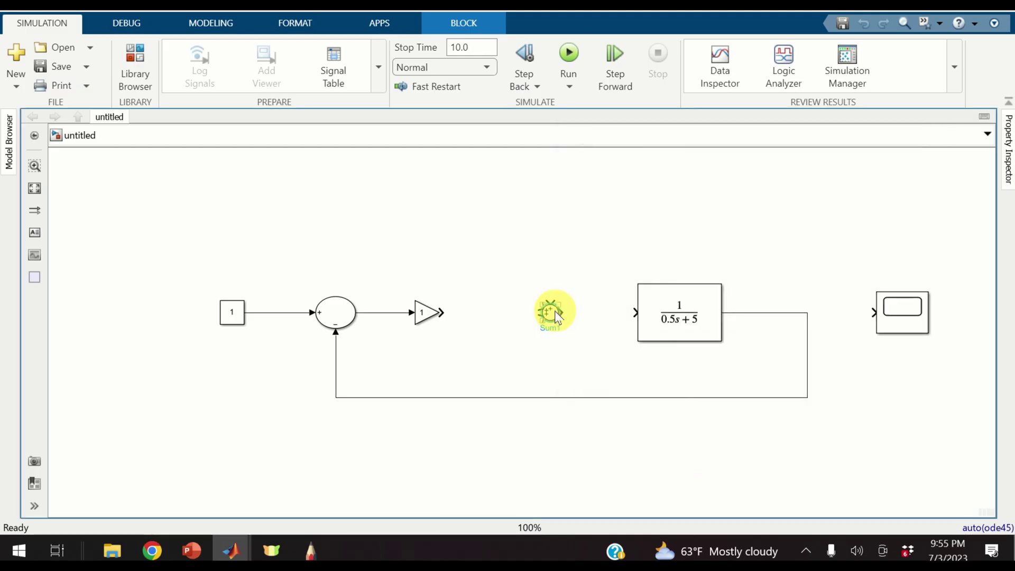
Step: Enlarge the second Sum block and wire it between the Gain output and the Transfer Fcn input, using its first plus port
{"action": "mouse_move", "coordinate": [559, 320]}
{"action": "left_mouse_down"}
{"action": "mouse_move", "coordinate": [570, 335]}
{"action": "mouse_move", "coordinate": [558, 322]}
{"action": "left_mouse_up"}
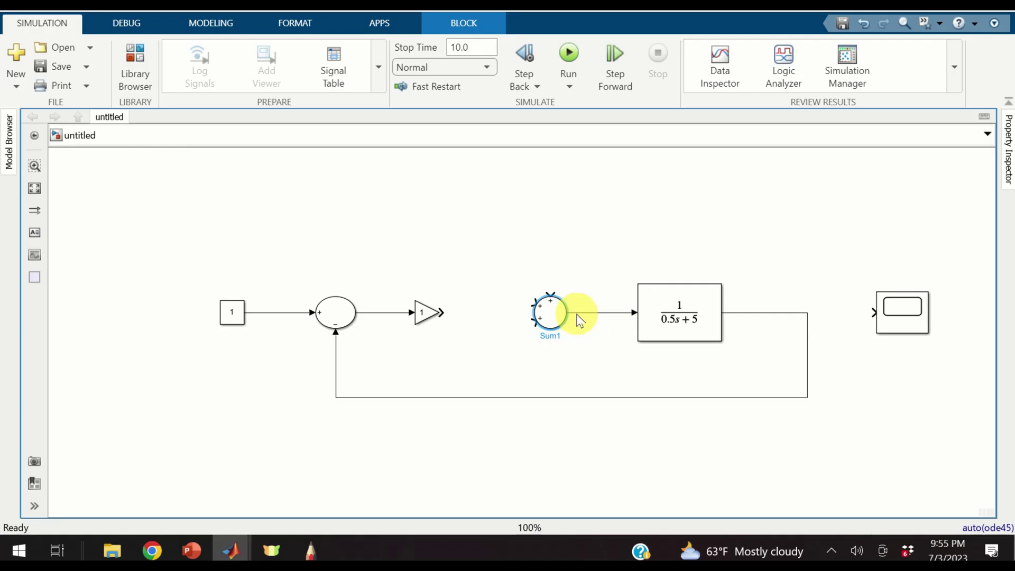
{"action": "left_click", "coordinate": [312, 548]}
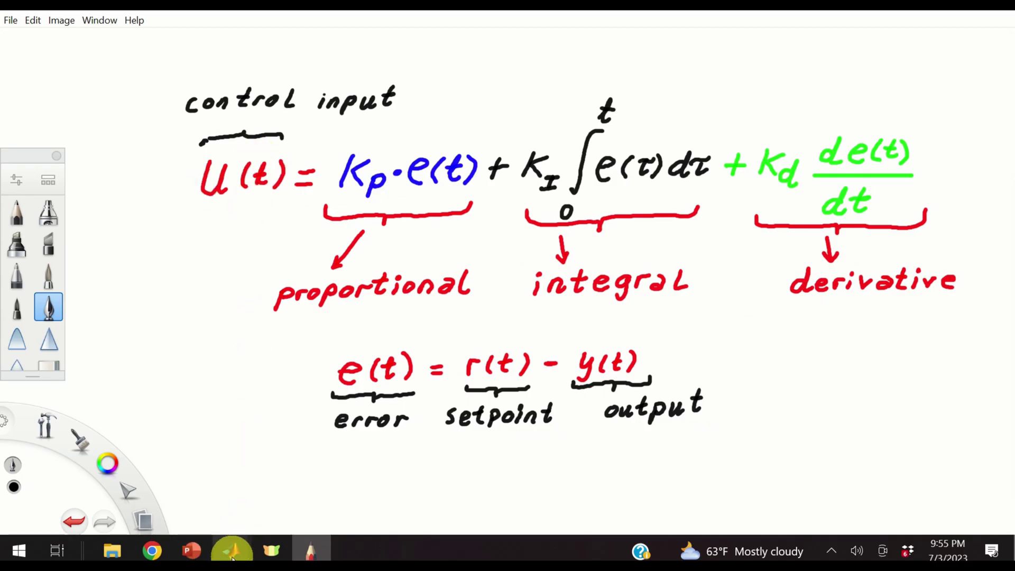
{"action": "mouse_move", "coordinate": [232, 551]}
{"action": "left_click", "coordinate": [319, 481]}
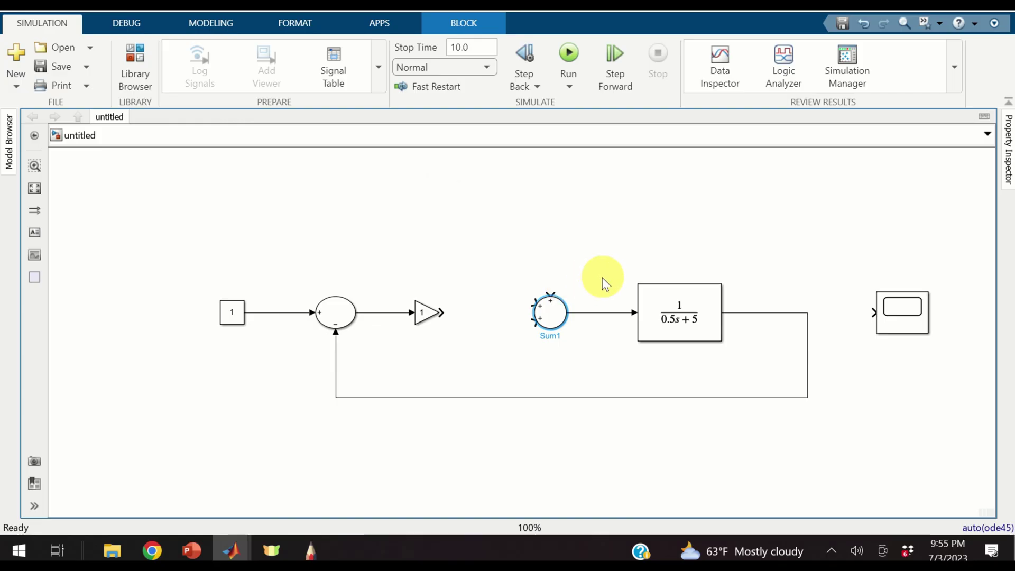
{"action": "left_click", "coordinate": [427, 312]}
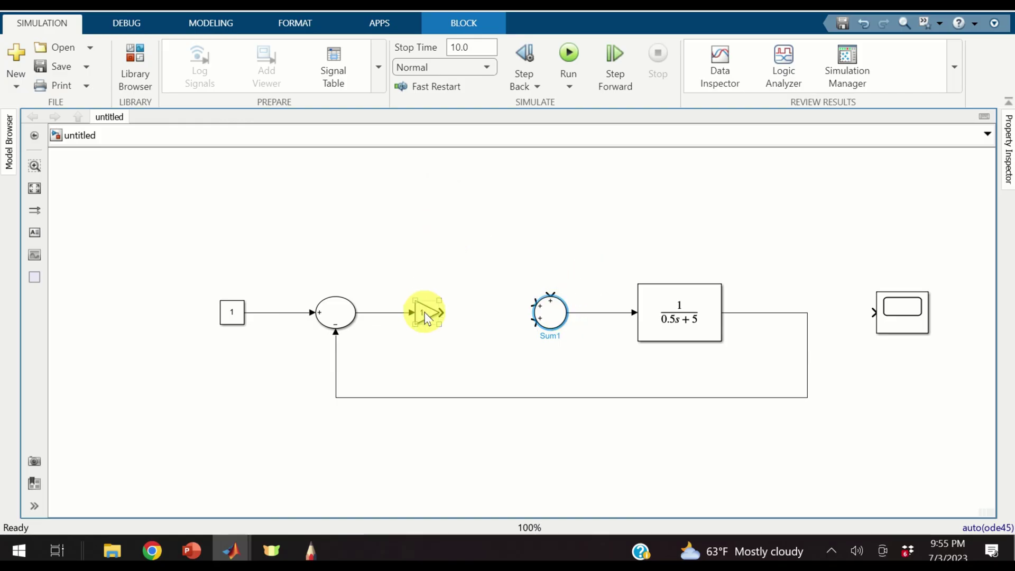
{"action": "left_click", "coordinate": [449, 320]}
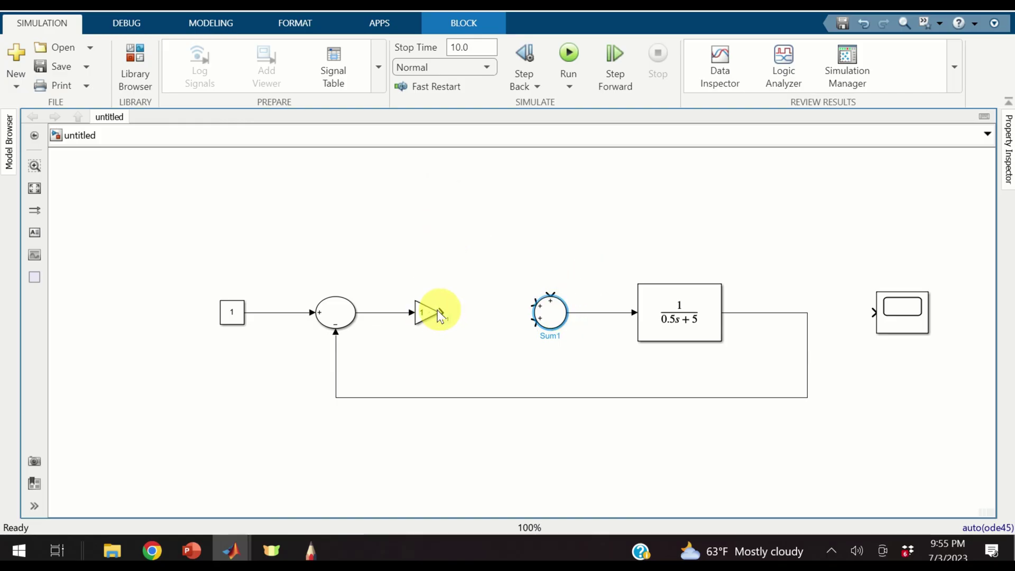
{"action": "left_click_drag", "start_coordinate": [439, 312], "coordinate": [546, 330]}
{"action": "left_click", "coordinate": [550, 313]}
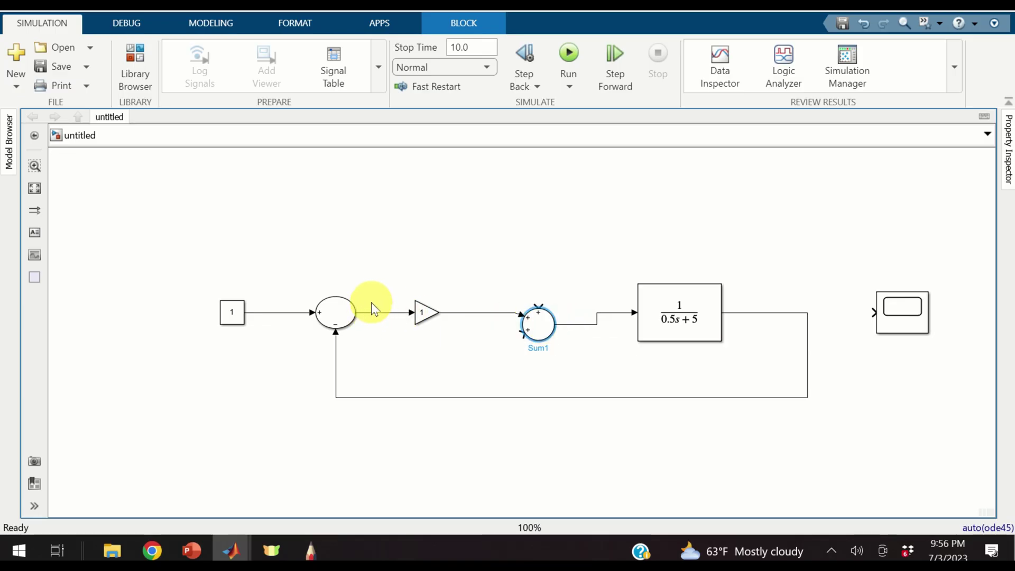
Step: Check the integral term in the handwritten control law and add an Integrator block above the Gain, fed from the first Sum block's output
{"action": "left_click", "coordinate": [422, 315]}
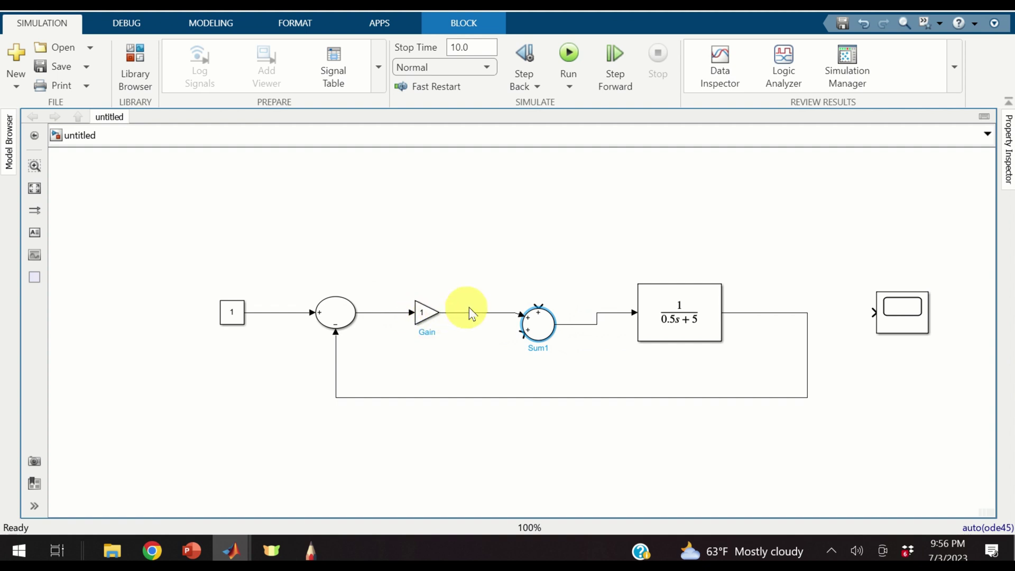
{"action": "left_click", "coordinate": [354, 417]}
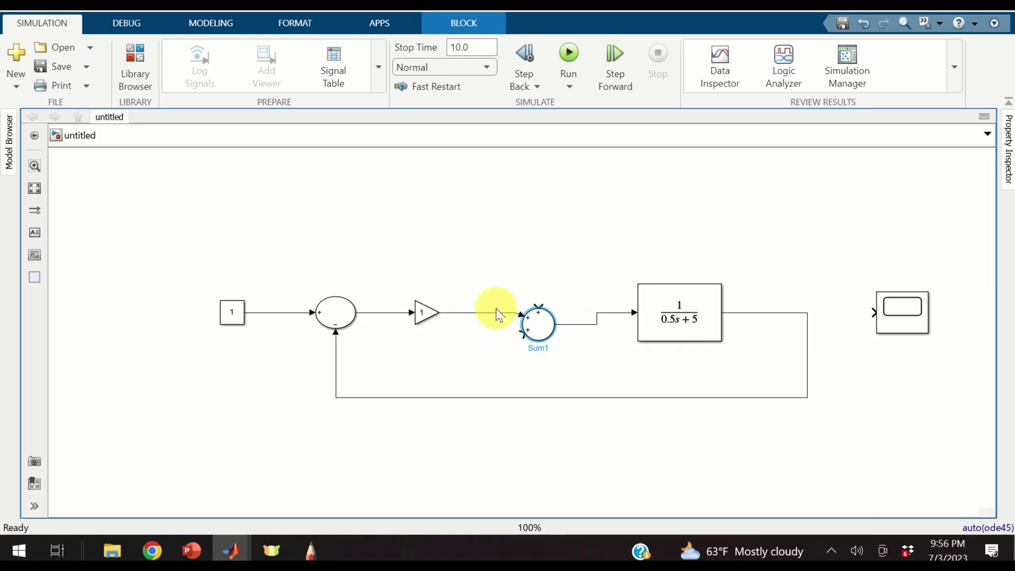
{"action": "left_click", "coordinate": [309, 553]}
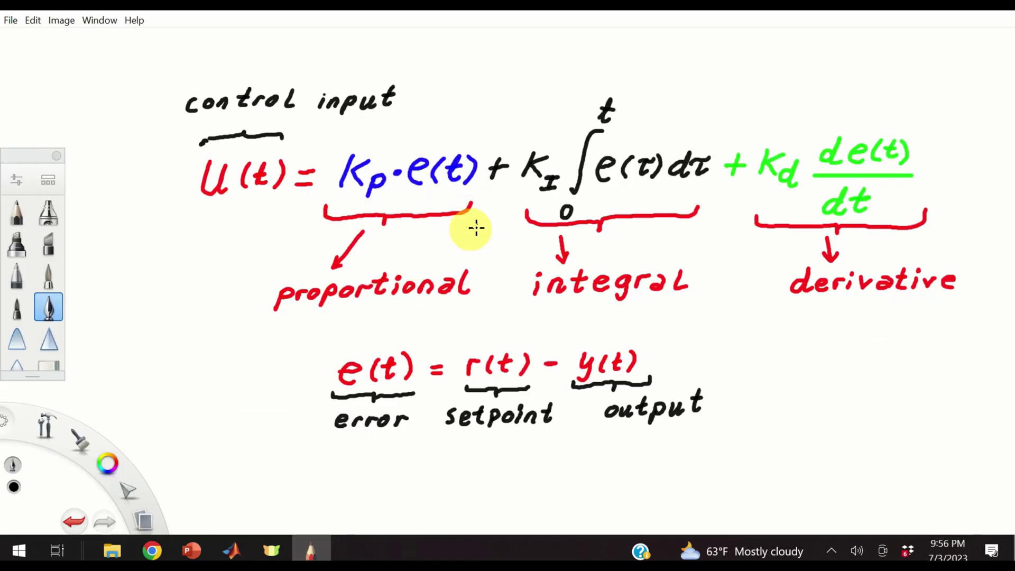
{"action": "mouse_move", "coordinate": [231, 550]}
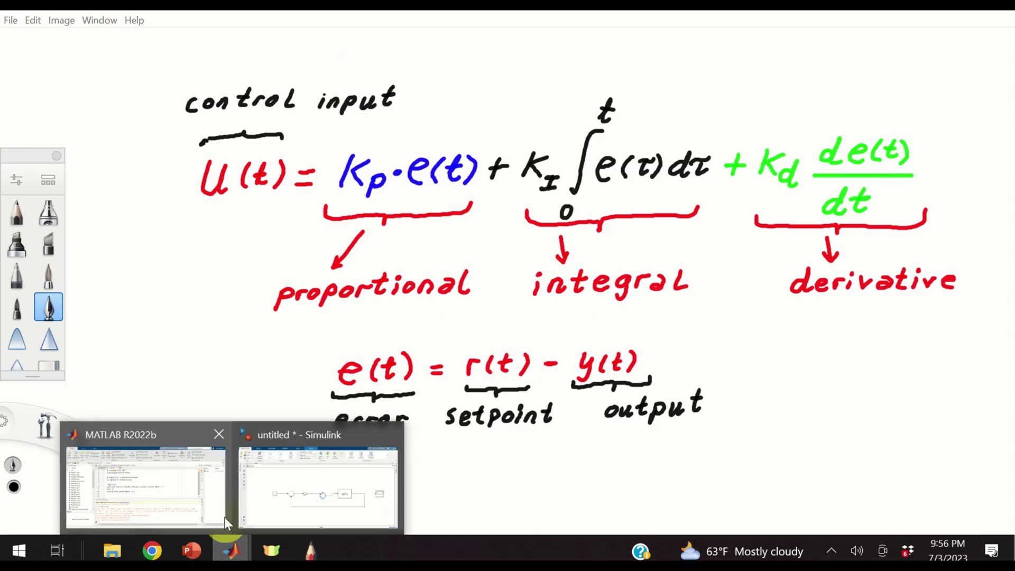
{"action": "left_click", "coordinate": [282, 482]}
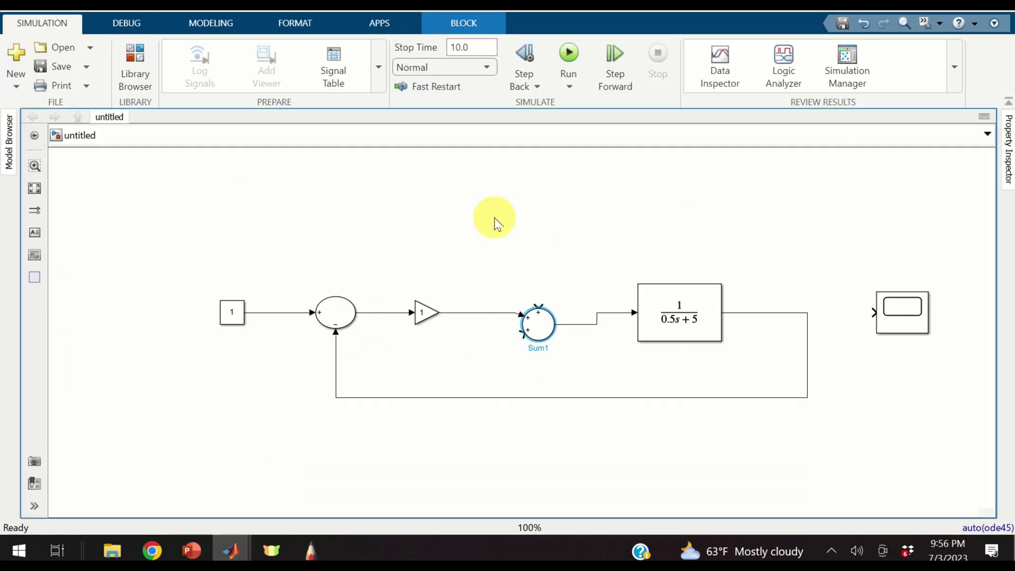
{"action": "double_click", "coordinate": [415, 208]}
{"action": "type", "text": "inte"}
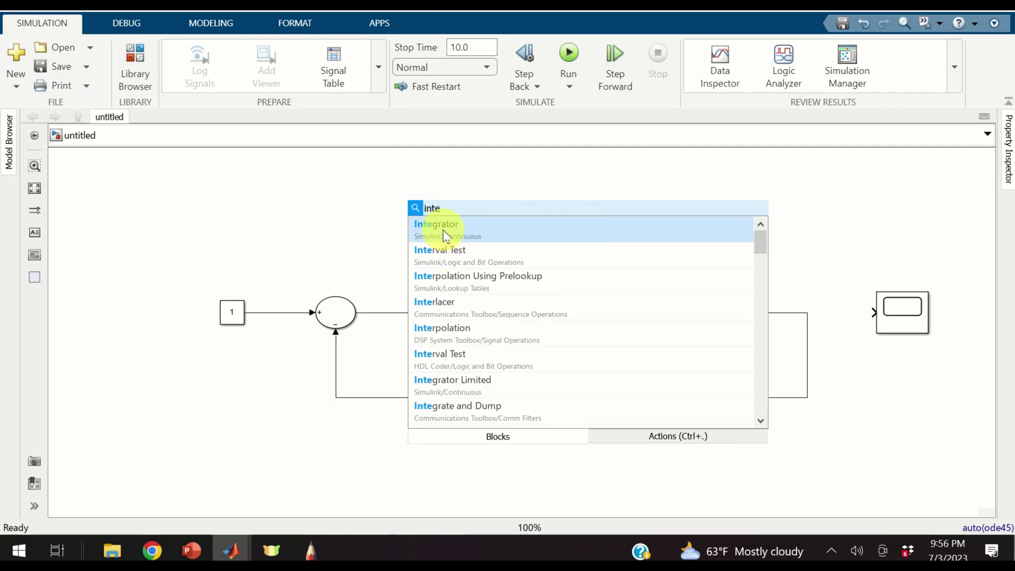
{"action": "left_click", "coordinate": [447, 230]}
{"action": "mouse_move", "coordinate": [410, 212]}
{"action": "left_mouse_down"}
{"action": "mouse_move", "coordinate": [474, 210]}
{"action": "mouse_move", "coordinate": [416, 219]}
{"action": "mouse_move", "coordinate": [374, 208]}
{"action": "mouse_move", "coordinate": [377, 313]}
{"action": "left_mouse_up"}
{"action": "left_click", "coordinate": [353, 323]}
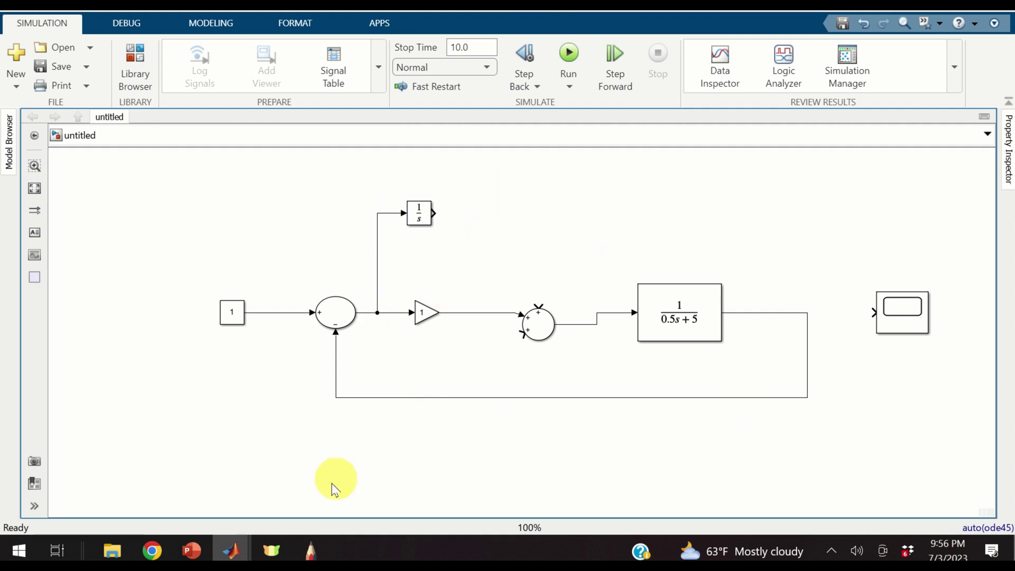
Step: Recheck the control law, add a Gain block after the Integrator, and wire it into the upper input of the second Sum block
{"action": "left_click", "coordinate": [310, 550]}
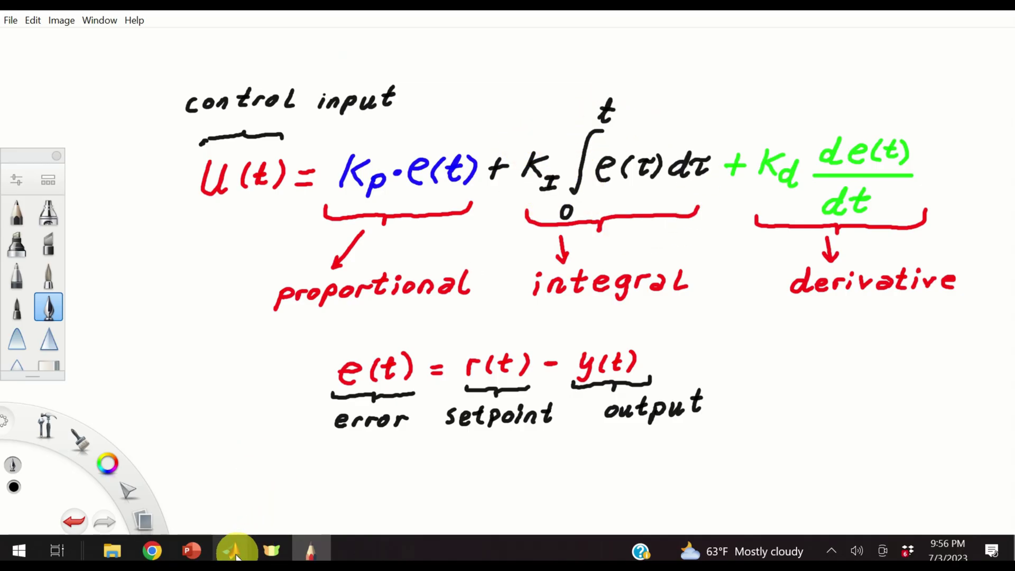
{"action": "mouse_move", "coordinate": [233, 549]}
{"action": "left_click", "coordinate": [289, 509]}
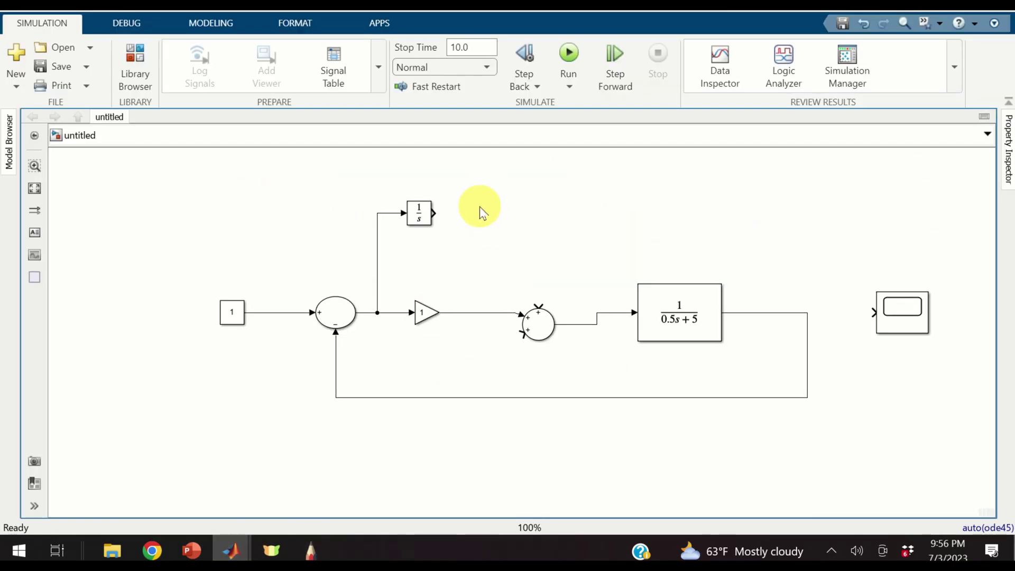
{"action": "double_click", "coordinate": [480, 207]}
{"action": "type", "text": "gain"}
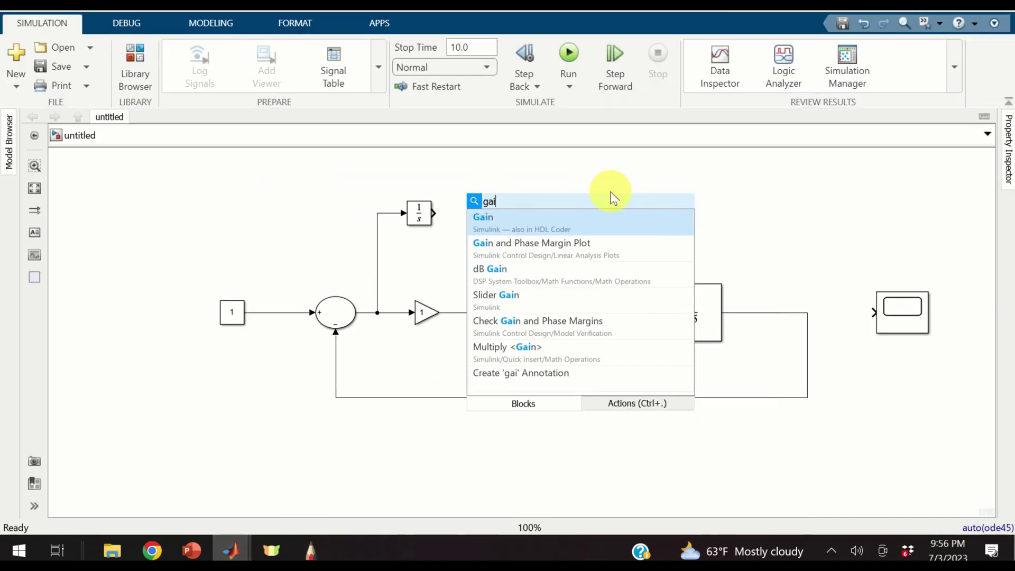
{"action": "left_click", "coordinate": [557, 221]}
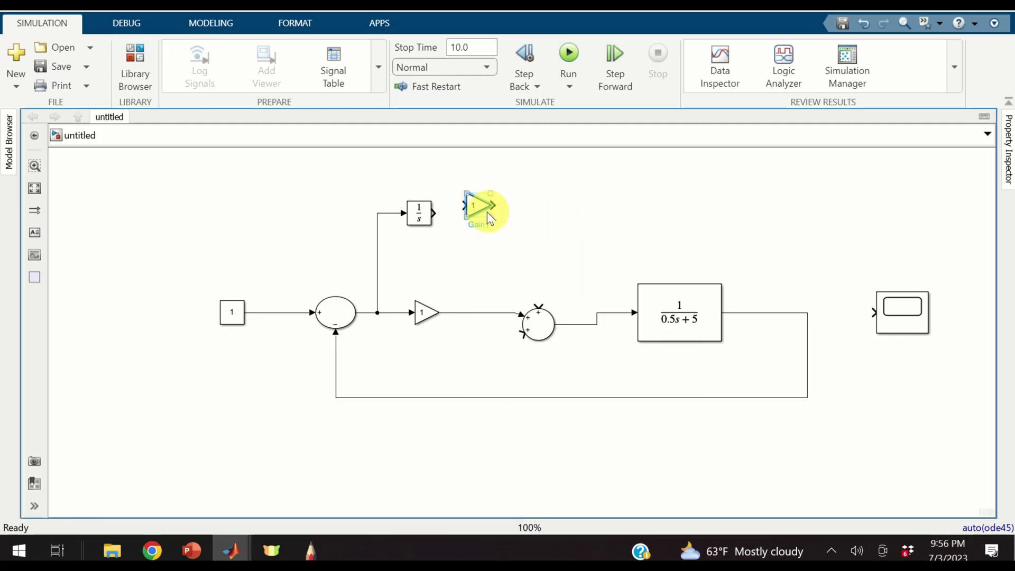
{"action": "left_click", "coordinate": [443, 214]}
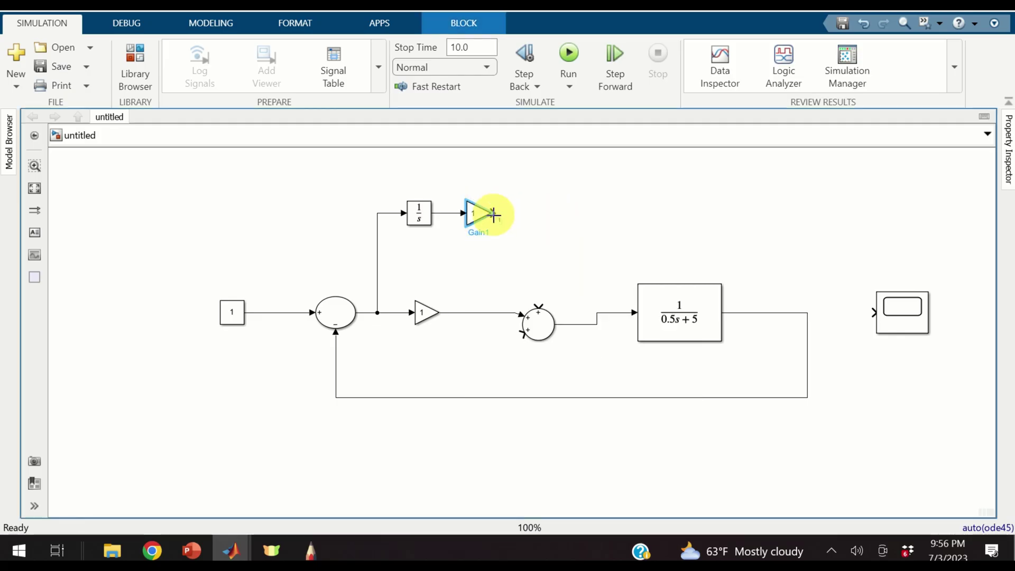
{"action": "left_click_drag", "start_coordinate": [494, 214], "coordinate": [537, 308]}
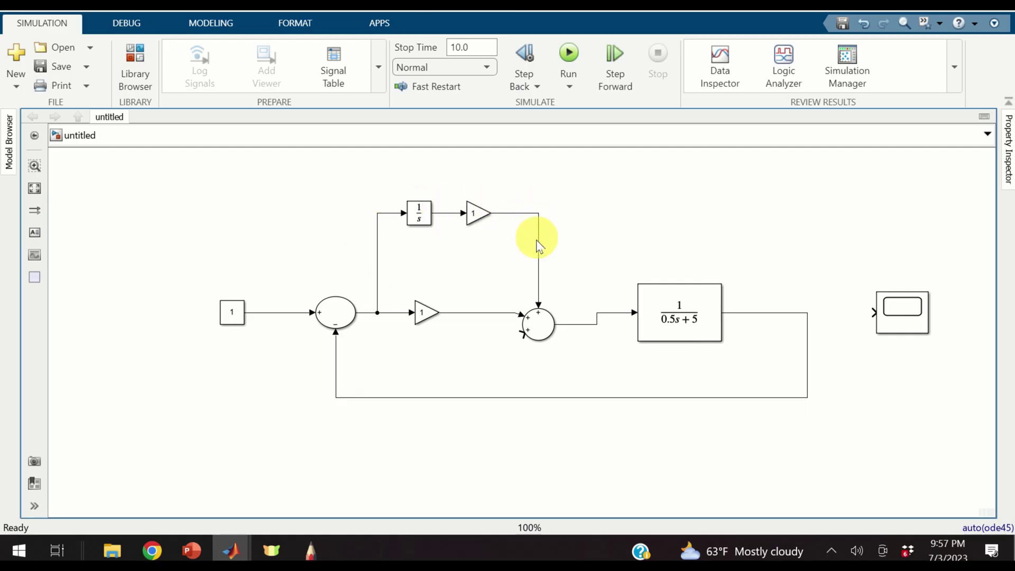
Step: Lower the feedback line and add a Derivative block below the proportional Gain, fed from the error signal
{"action": "left_click_drag", "start_coordinate": [450, 398], "coordinate": [450, 480]}
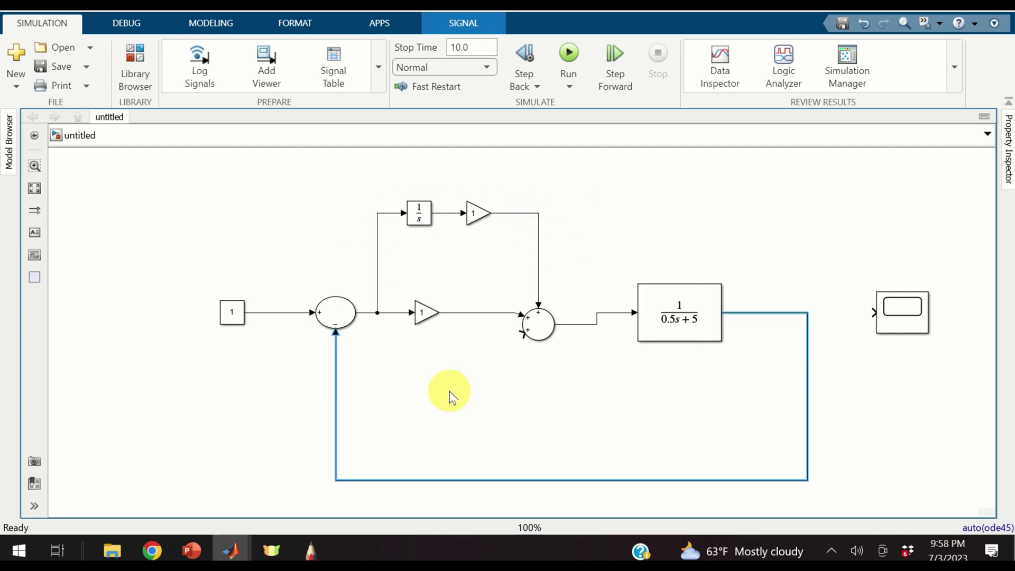
{"action": "double_click", "coordinate": [423, 384]}
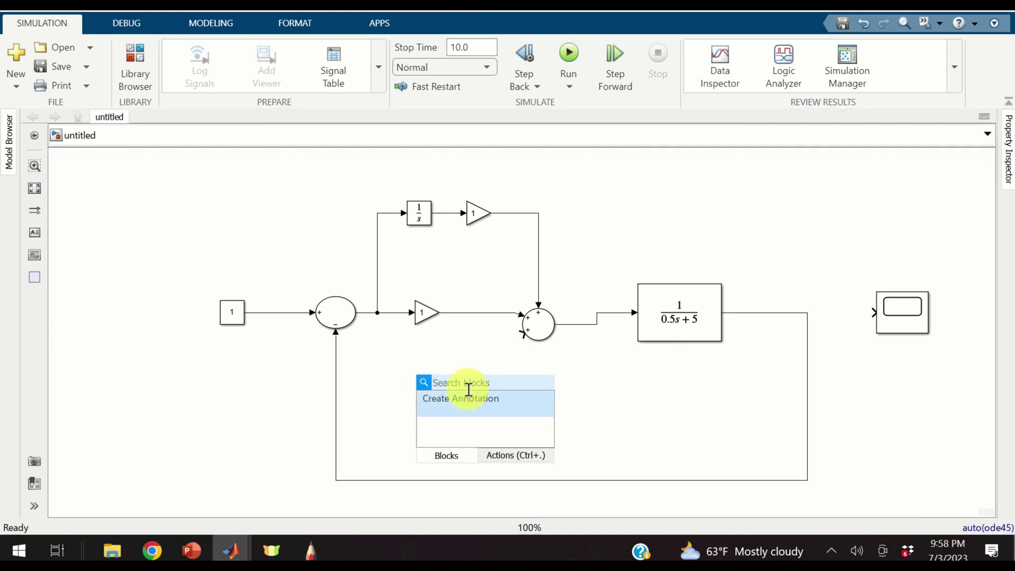
{"action": "type", "text": "deri"}
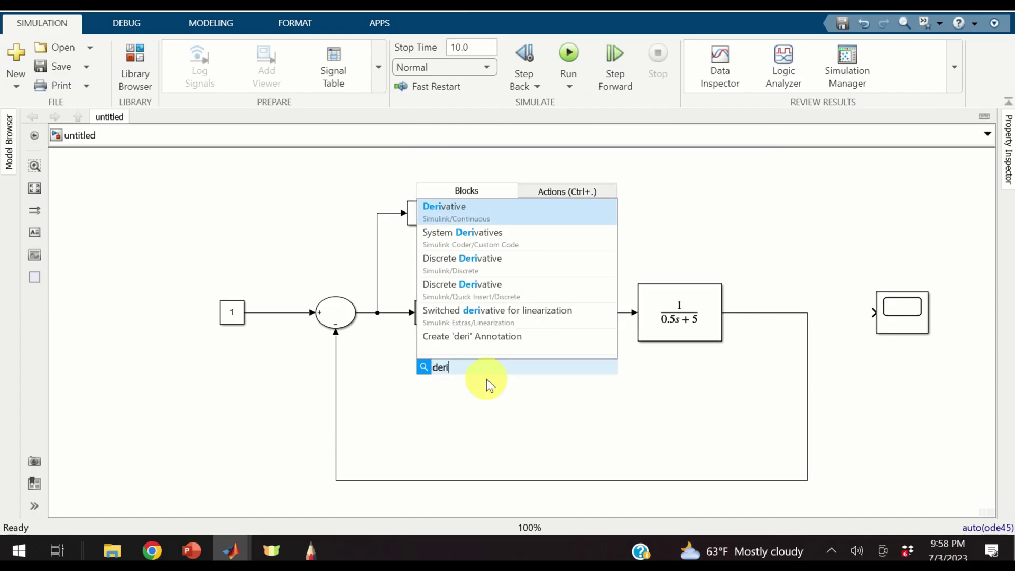
{"action": "left_click", "coordinate": [502, 214]}
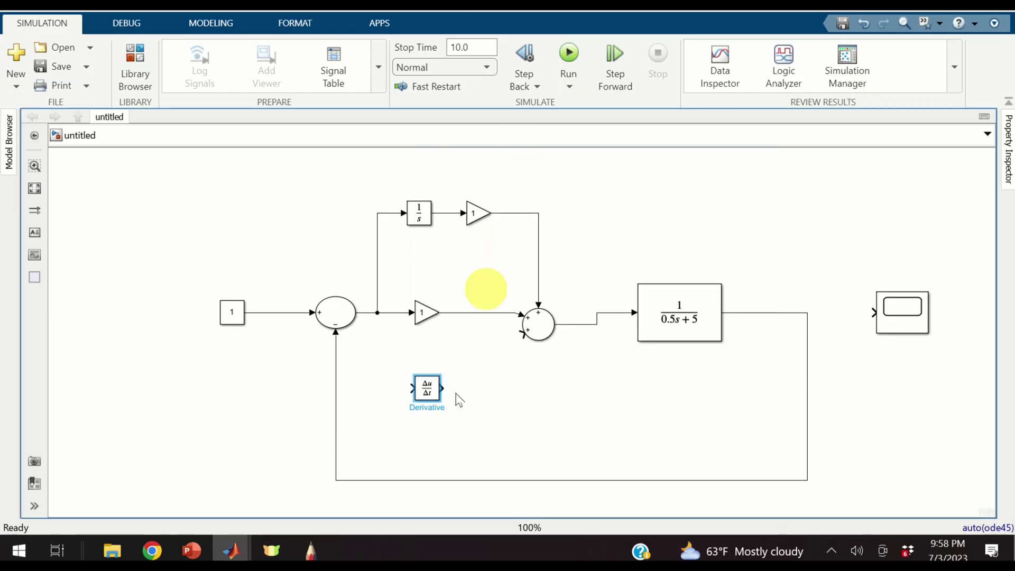
{"action": "left_click_drag", "start_coordinate": [413, 388], "coordinate": [377, 313]}
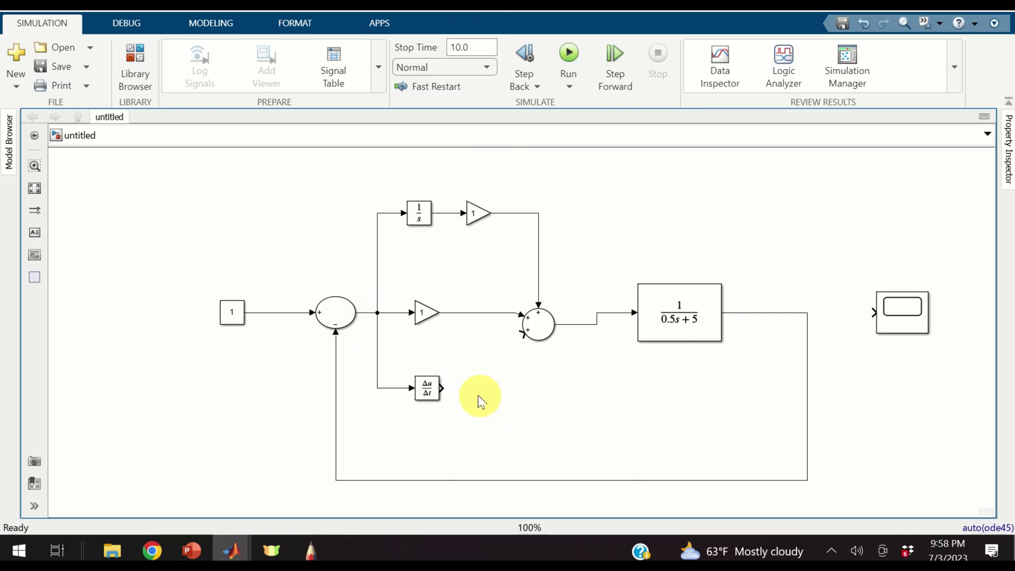
Step: Add a Gain block after the Derivative block and connect its output to the remaining input of the second Sum block
{"action": "double_click", "coordinate": [468, 392]}
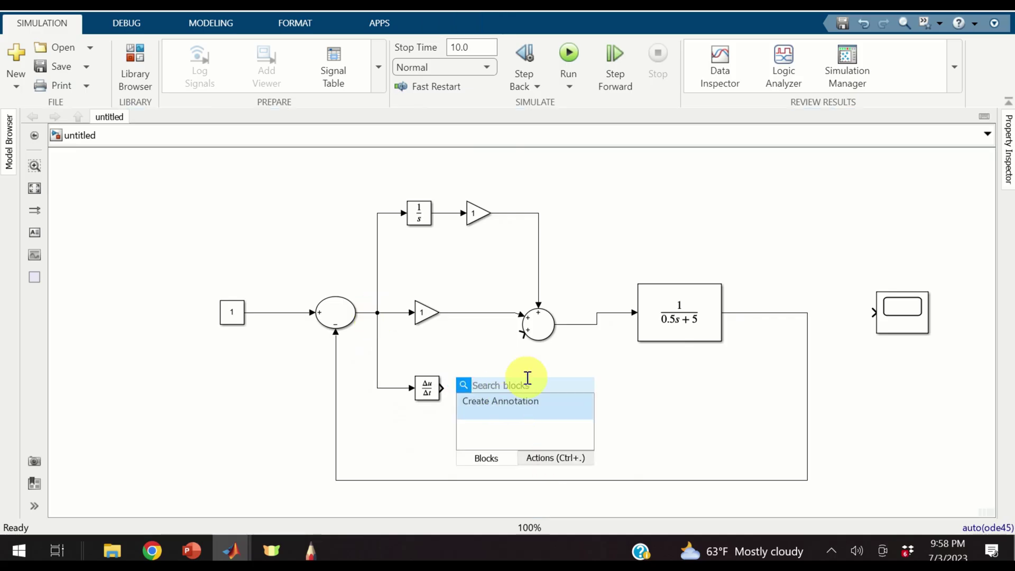
{"action": "type", "text": "gain"}
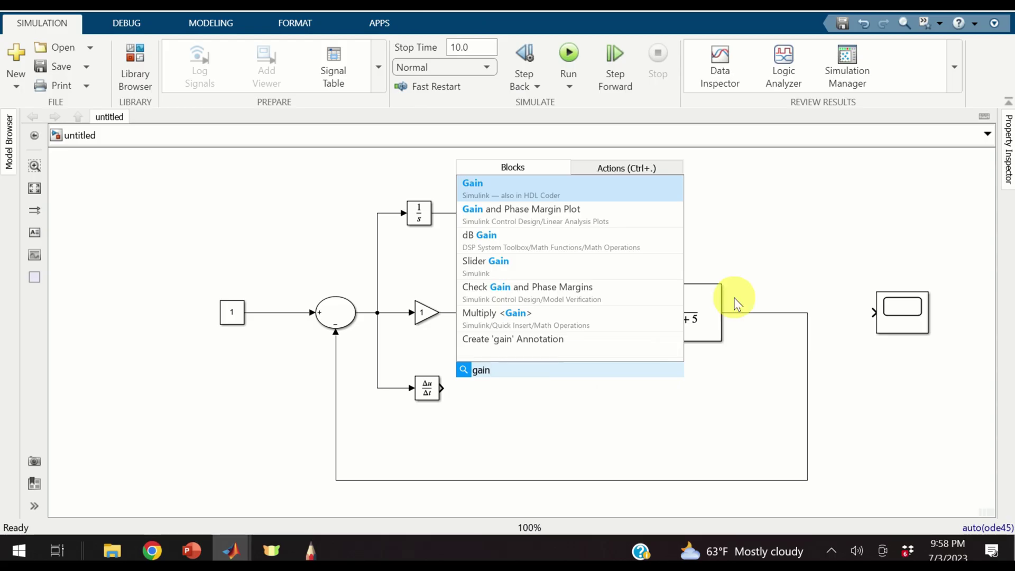
{"action": "left_click", "coordinate": [570, 198]}
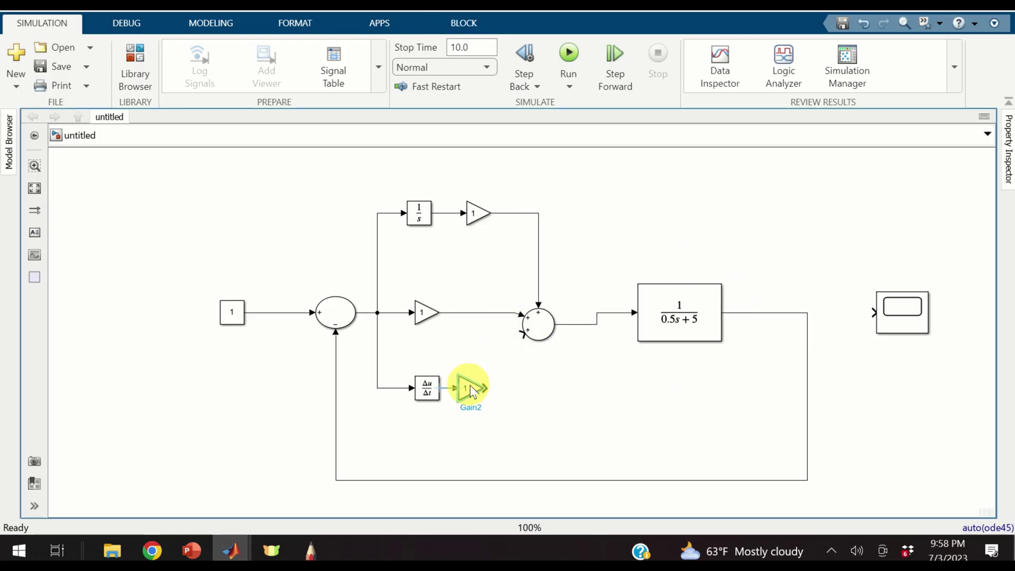
{"action": "mouse_move", "coordinate": [472, 391]}
{"action": "left_mouse_down"}
{"action": "mouse_move", "coordinate": [497, 389]}
{"action": "mouse_move", "coordinate": [523, 329]}
{"action": "left_mouse_up"}
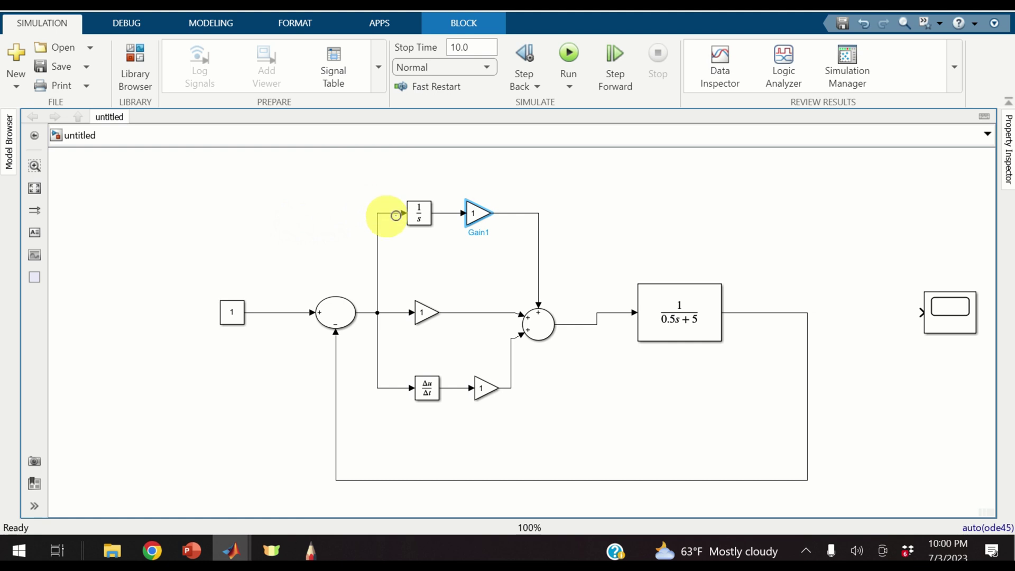
Step: Set the gain after the Integrator to 5 and the gain of the proportional branch to 5
{"action": "double_click", "coordinate": [476, 212]}
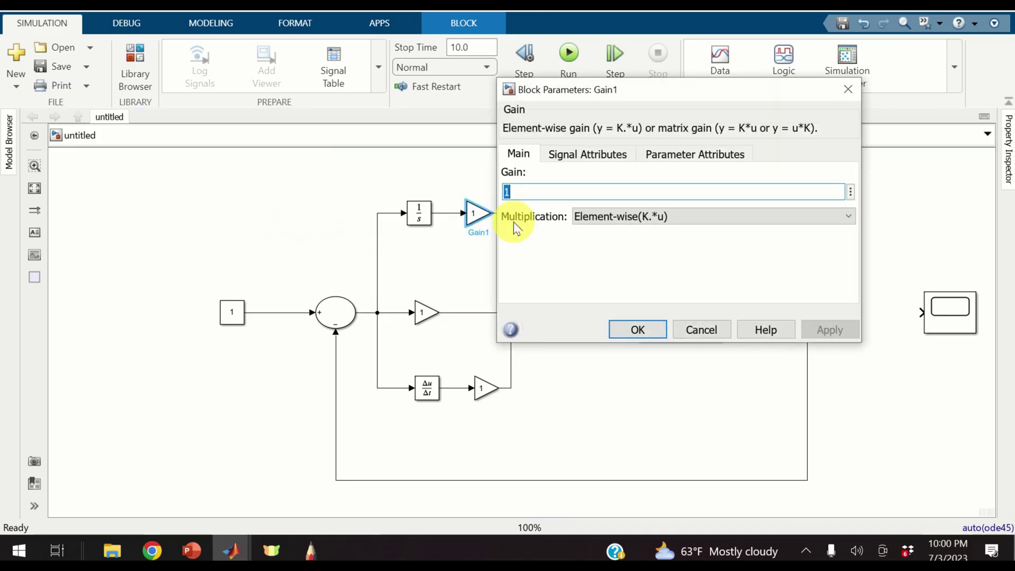
{"action": "type", "text": "5"}
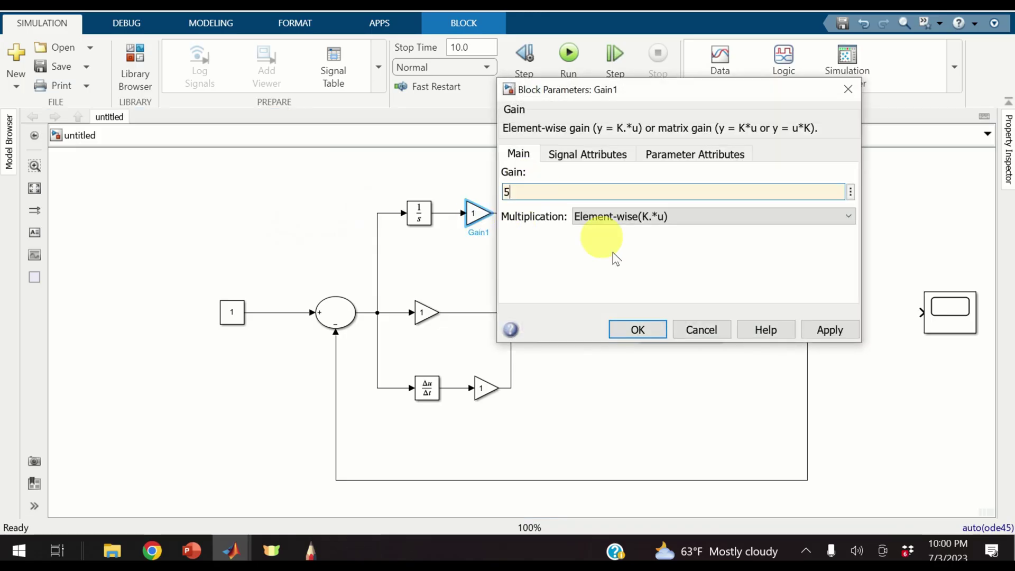
{"action": "left_click", "coordinate": [637, 329]}
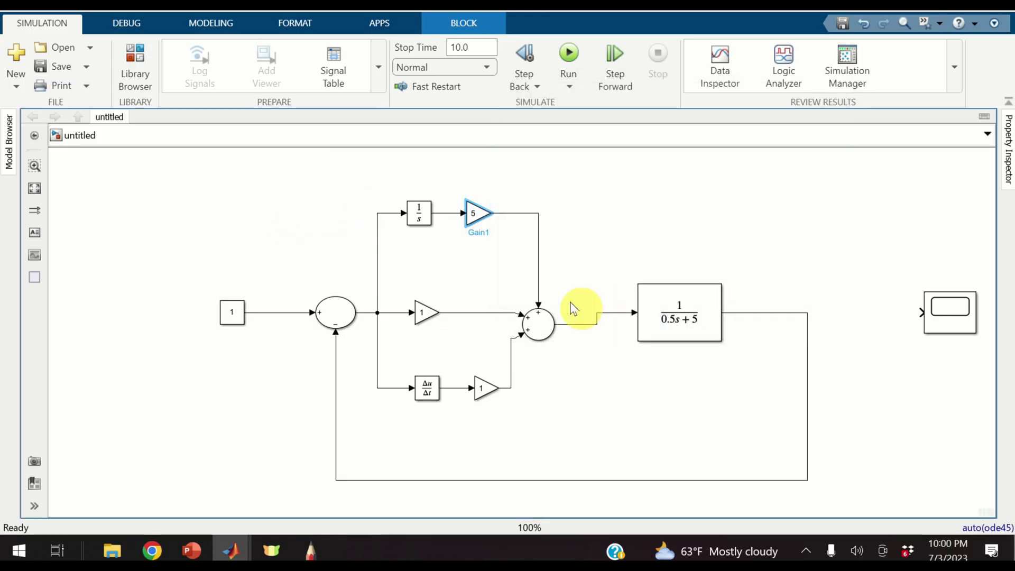
{"action": "double_click", "coordinate": [426, 316]}
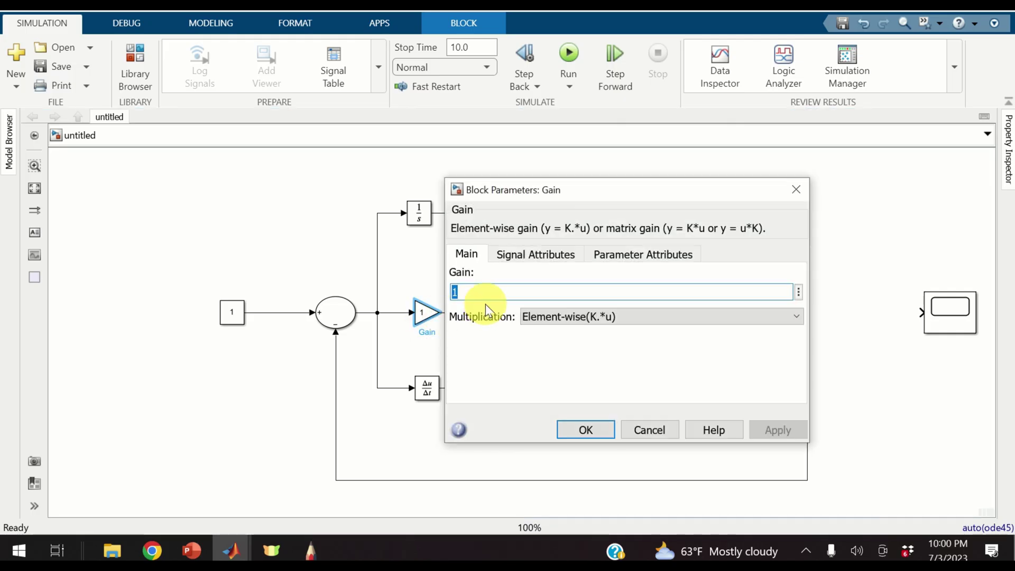
{"action": "type", "text": "5"}
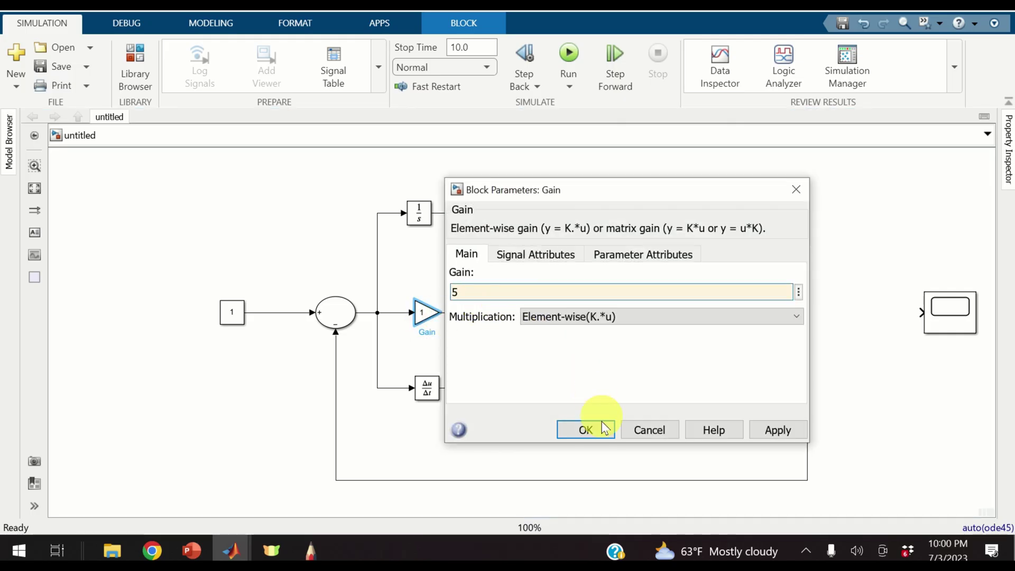
{"action": "left_click", "coordinate": [573, 433]}
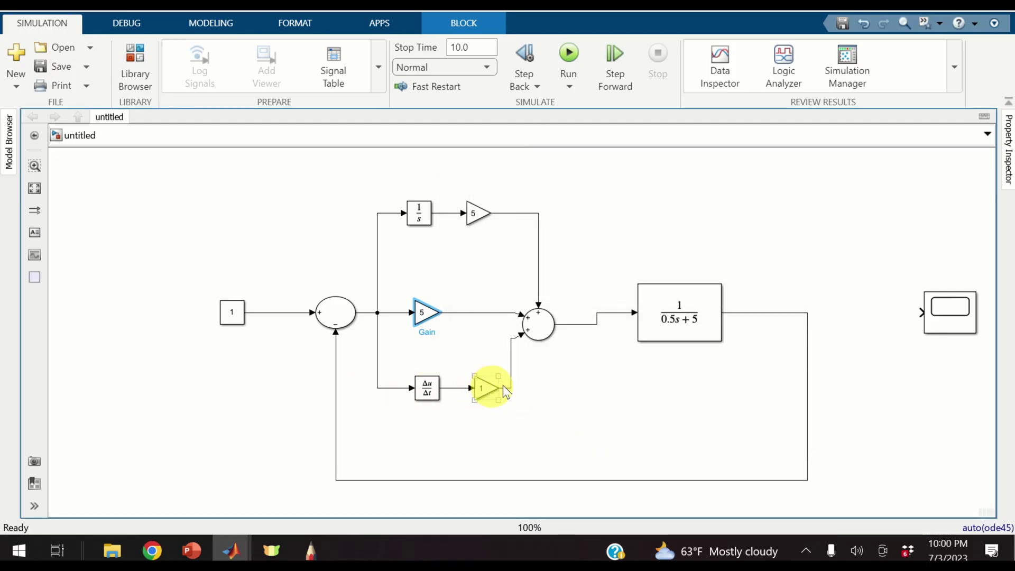
Step: Connect the Scope's input to the plant's output line, keeping the feedback branch in place
{"action": "left_click_drag", "start_coordinate": [883, 285], "coordinate": [517, 289]}
{"action": "left_click", "coordinate": [641, 298]}
{"action": "key", "text": "space"}
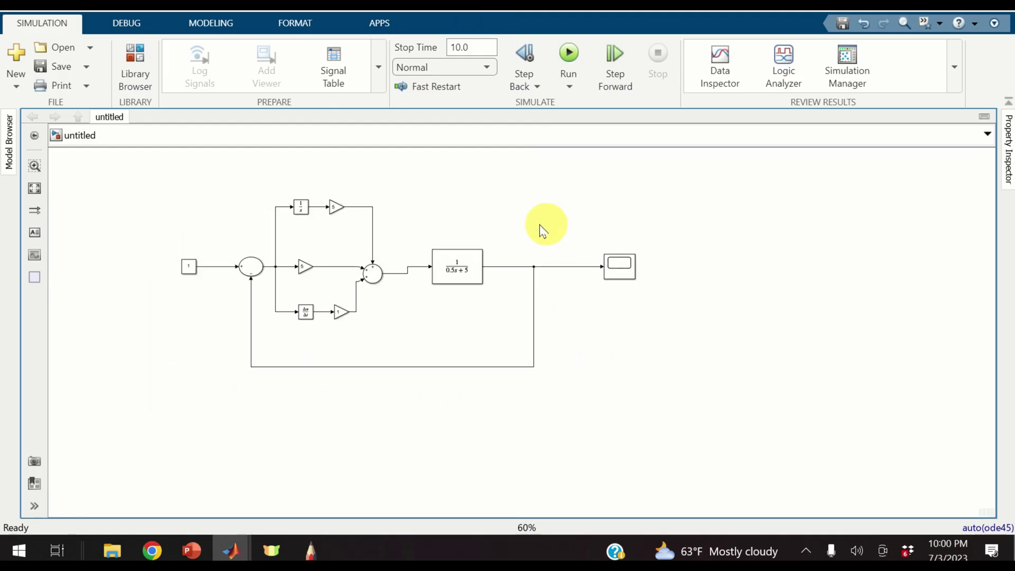
Step: Run the simulation for the reference of 1 and examine the closed-loop response in the Scope
{"action": "left_click", "coordinate": [568, 55]}
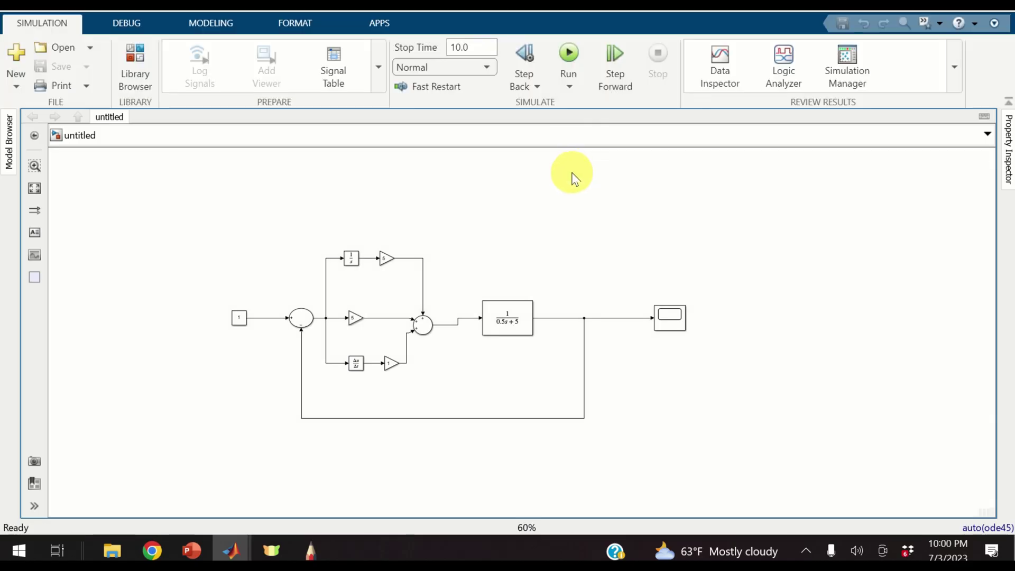
{"action": "left_click", "coordinate": [685, 318]}
{"action": "double_click", "coordinate": [676, 322]}
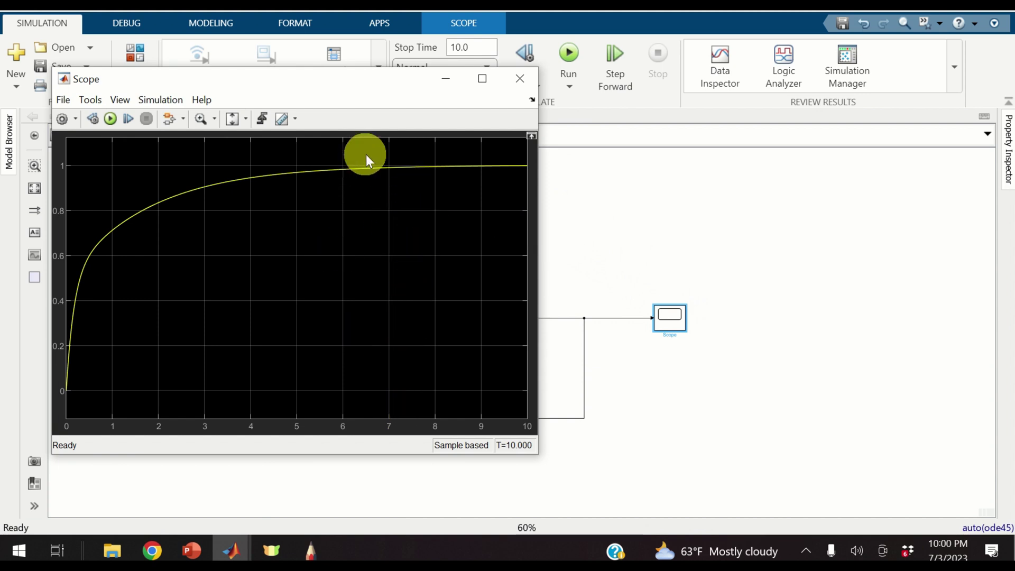
{"action": "left_click", "coordinate": [518, 80]}
Step: Set the reference Constant block's value to 2
{"action": "scroll", "coordinate": [262, 349], "scroll_direction": "up", "scroll_amount": 3}
{"action": "scroll", "coordinate": [216, 296], "scroll_direction": "up", "scroll_amount": 2}
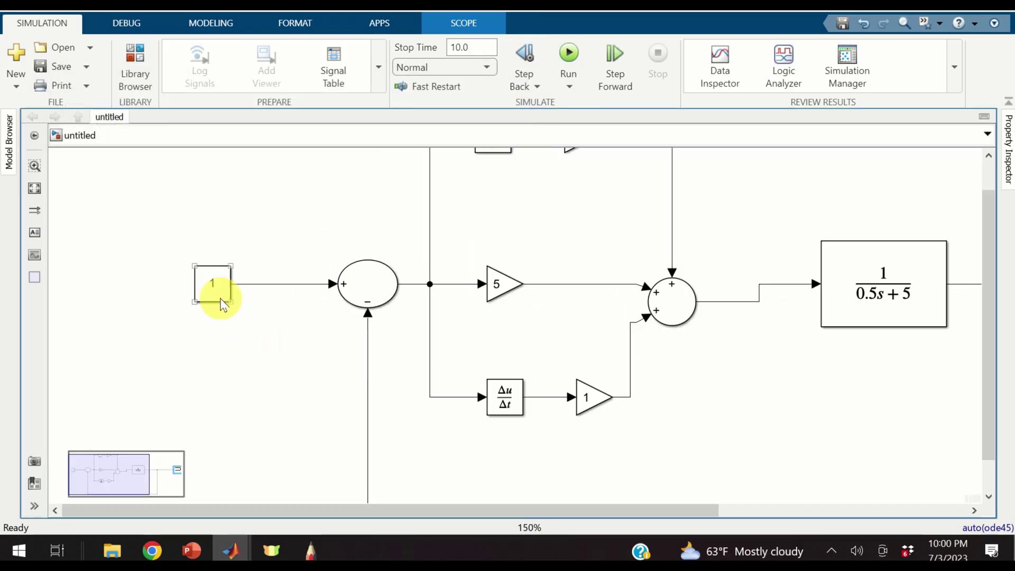
{"action": "left_click", "coordinate": [211, 288]}
{"action": "double_click", "coordinate": [212, 283]}
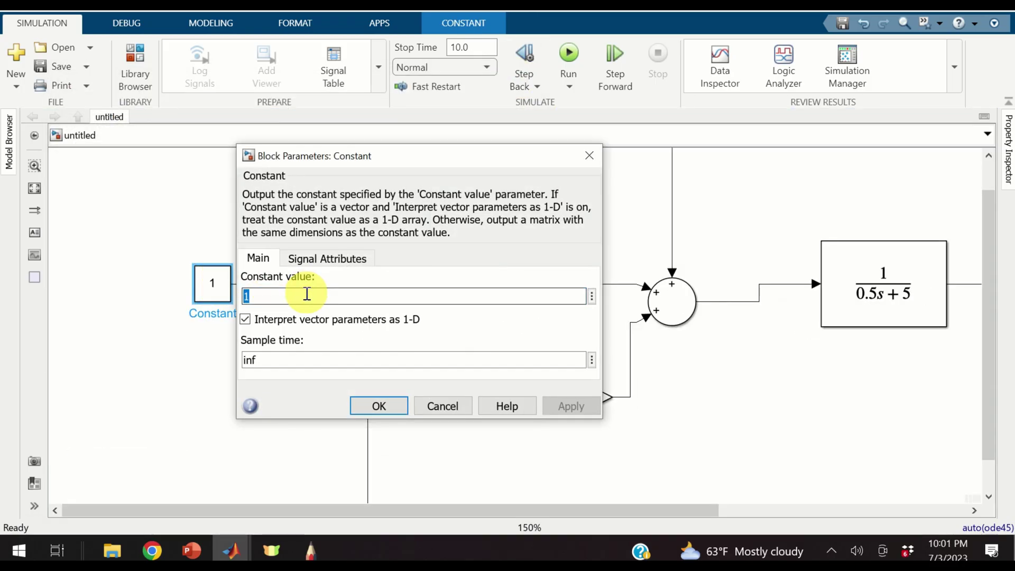
{"action": "type", "text": "2"}
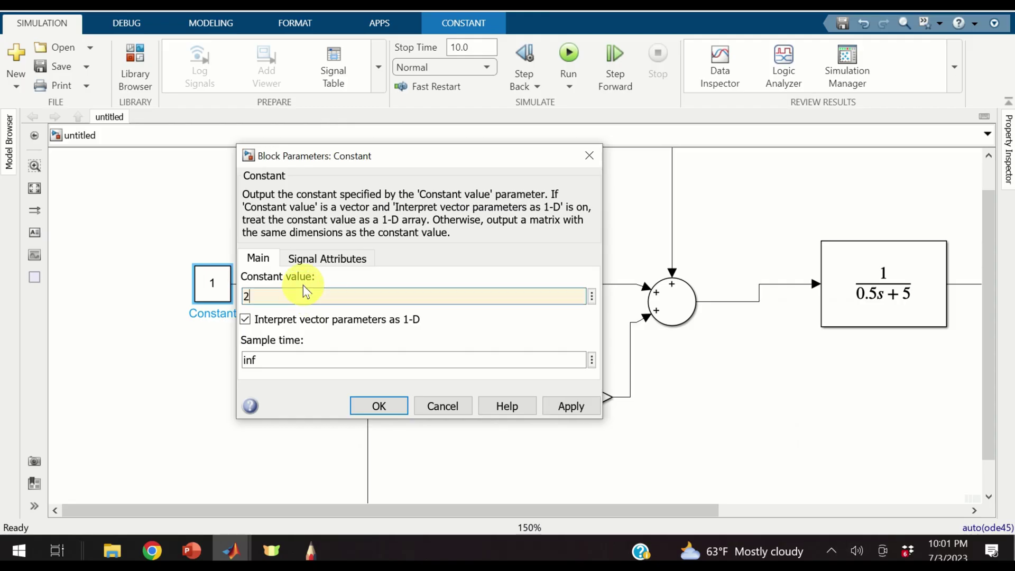
{"action": "left_click", "coordinate": [370, 407]}
Step: Rerun the simulation with the new reference value and examine the response in the Scope
{"action": "scroll", "coordinate": [708, 361], "scroll_direction": "down", "scroll_amount": 5}
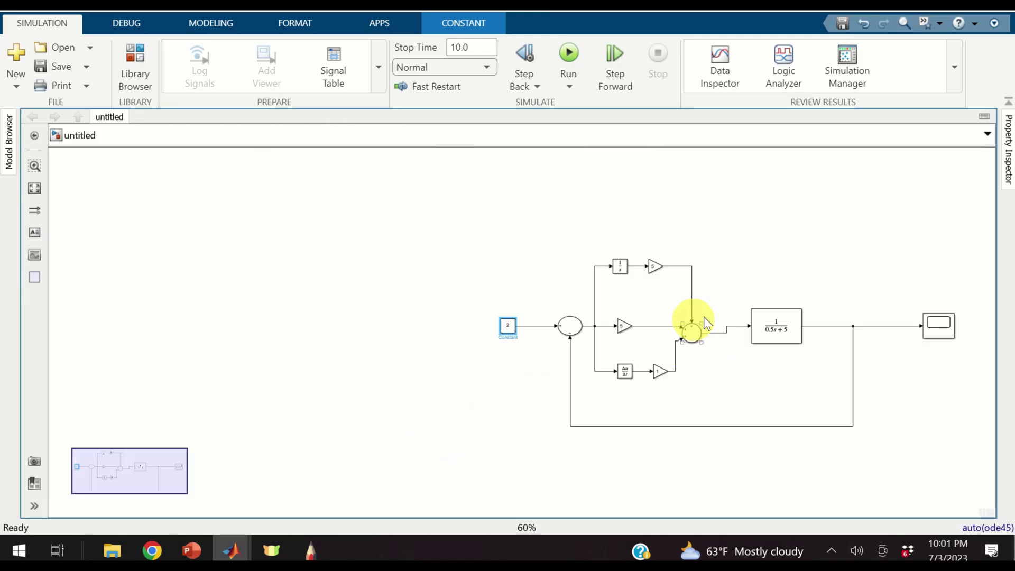
{"action": "left_click", "coordinate": [577, 67]}
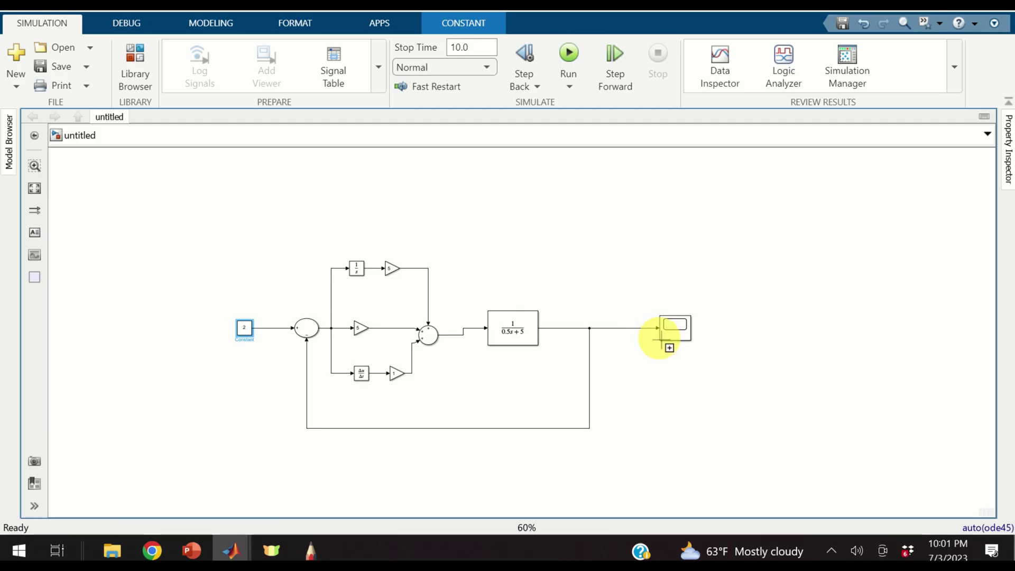
{"action": "double_click", "coordinate": [676, 334]}
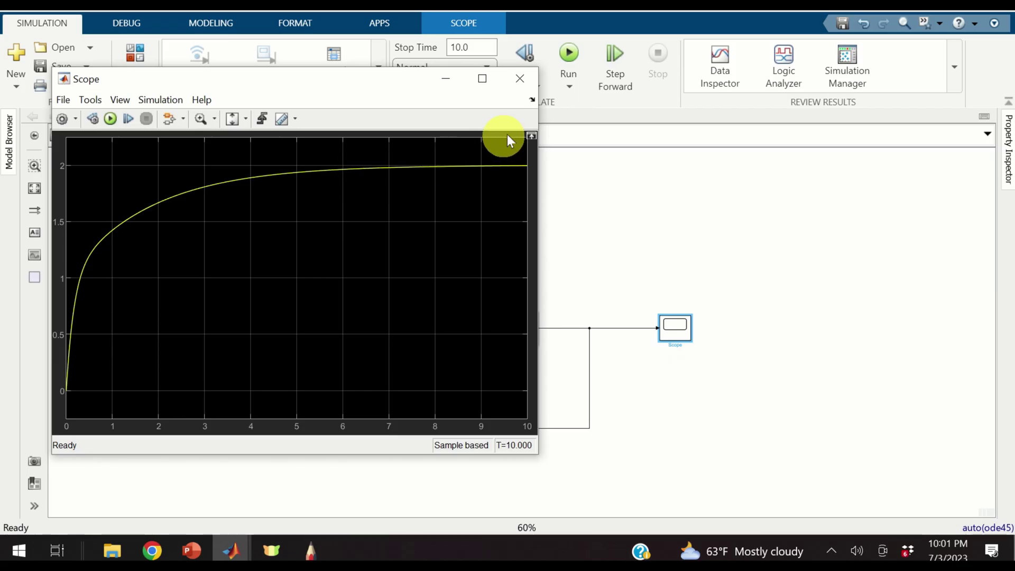
{"action": "left_click", "coordinate": [613, 180]}
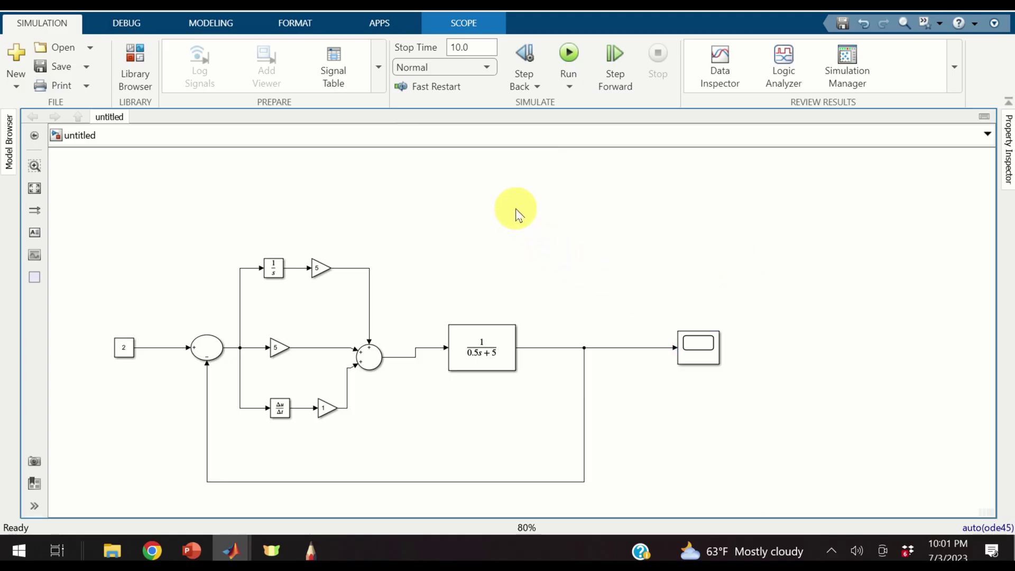
Step: Add a Constant block with value 1 above the plant and draw its output line down toward the plant's output signal
{"action": "double_click", "coordinate": [517, 214]}
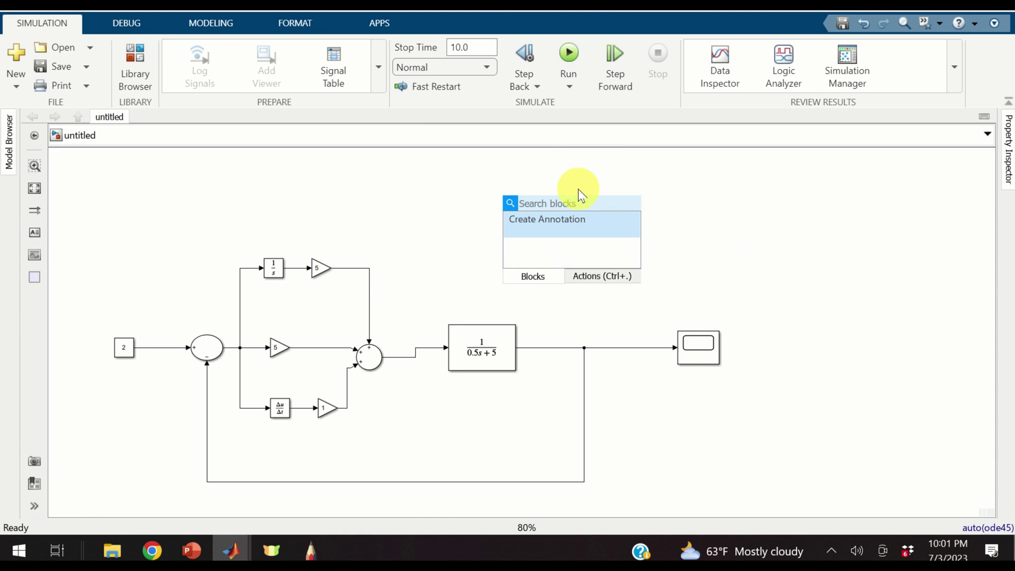
{"action": "type", "text": "con"}
{"action": "key", "text": "Escape"}
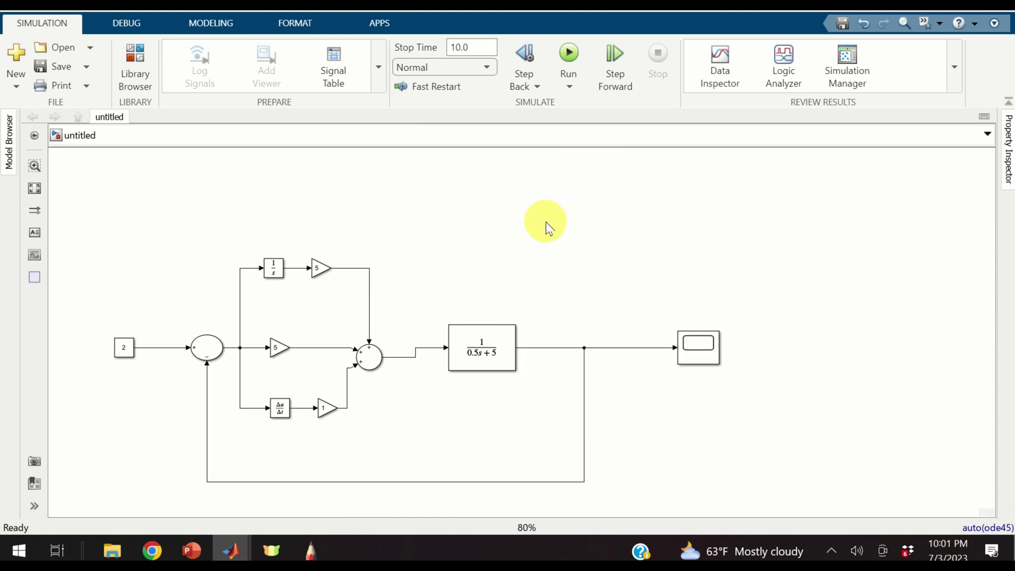
{"action": "left_click_drag", "start_coordinate": [526, 208], "coordinate": [549, 334]}
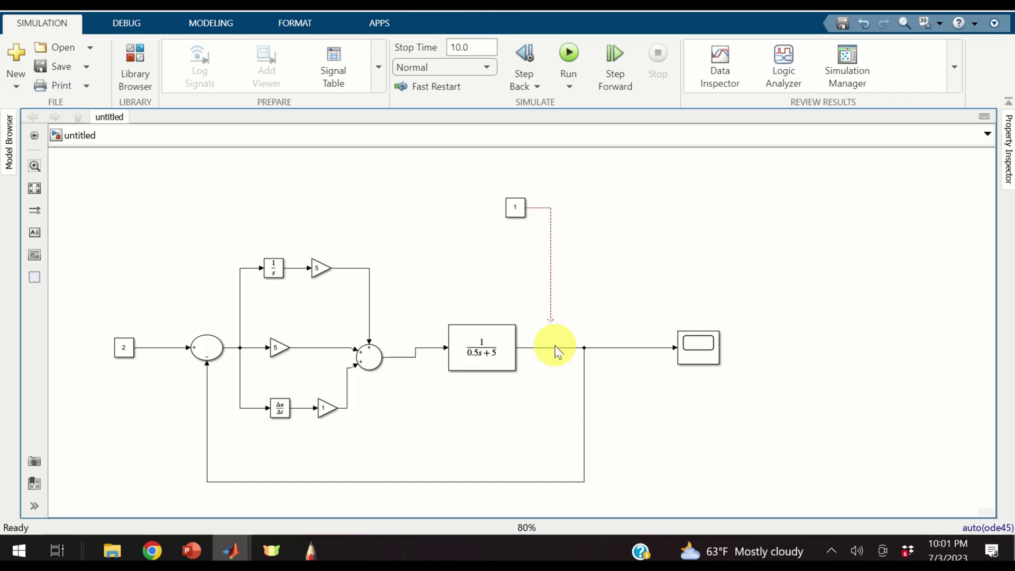
Step: Delete the signal line running from the plant's output to the Scope and the feedback input
{"action": "left_click", "coordinate": [555, 347]}
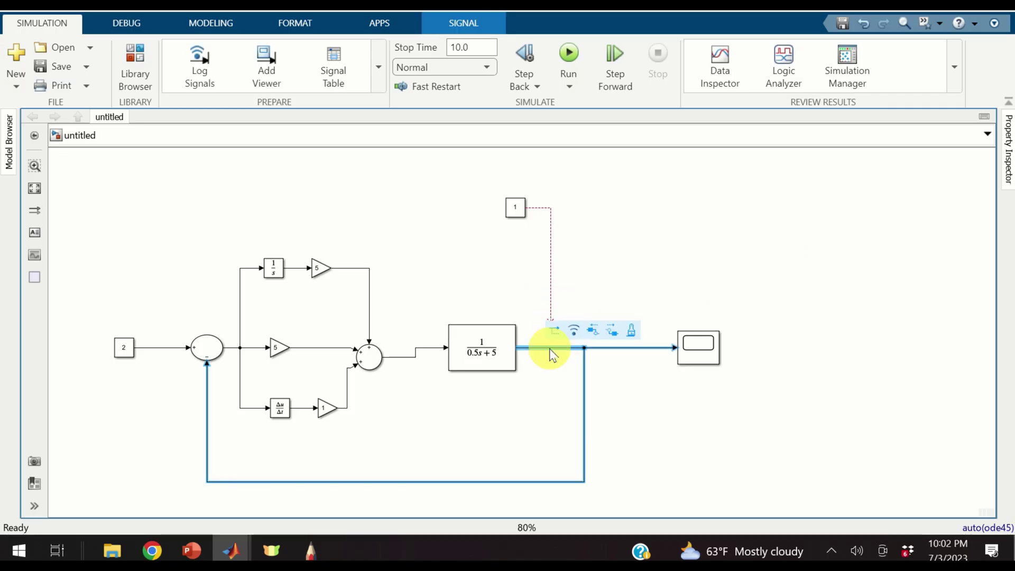
{"action": "left_click", "coordinate": [637, 398]}
{"action": "left_click", "coordinate": [551, 347]}
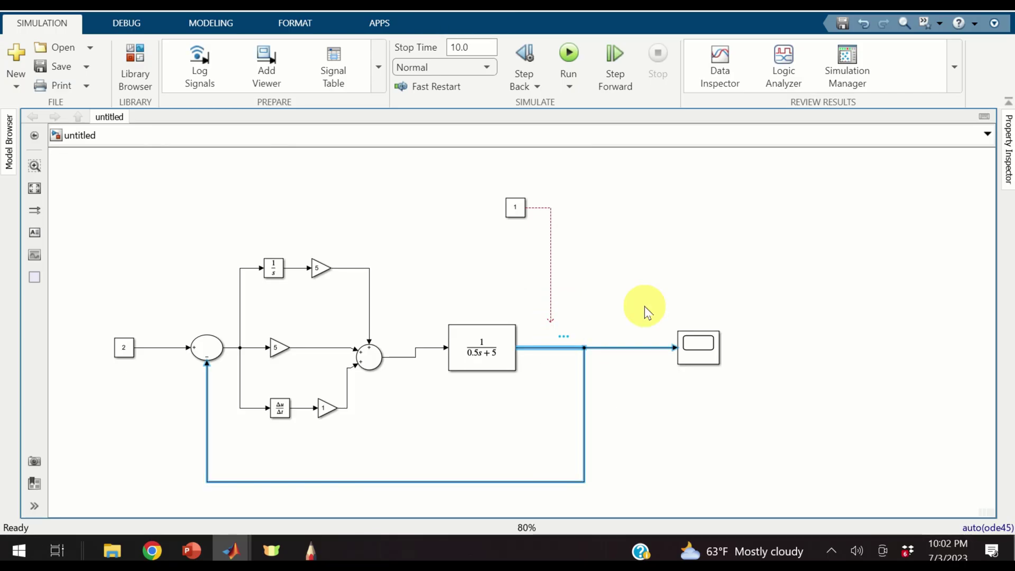
{"action": "key", "text": "Delete"}
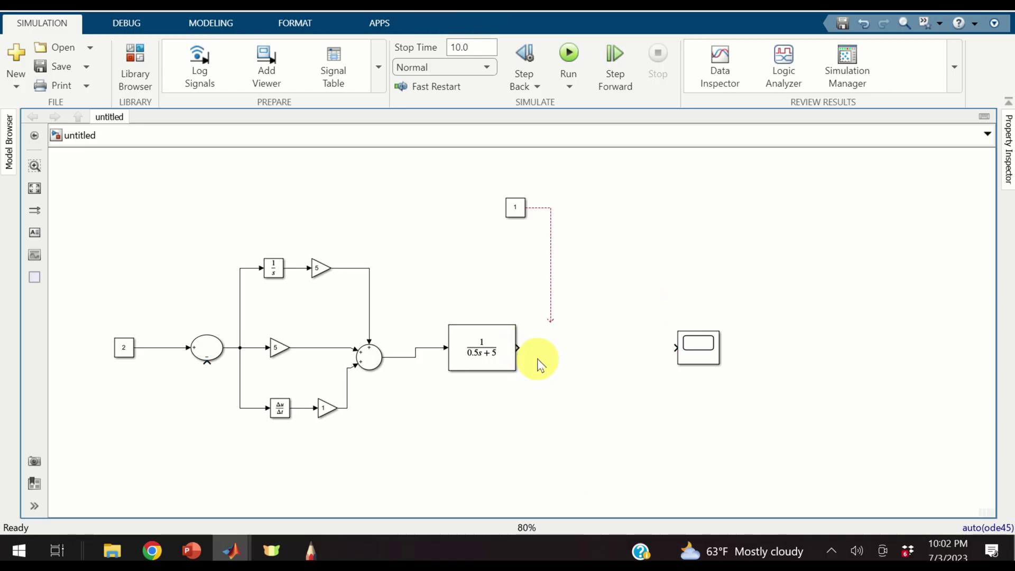
Step: Add a Sum block just after the plant's output
{"action": "double_click", "coordinate": [550, 338]}
{"action": "type", "text": "su"}
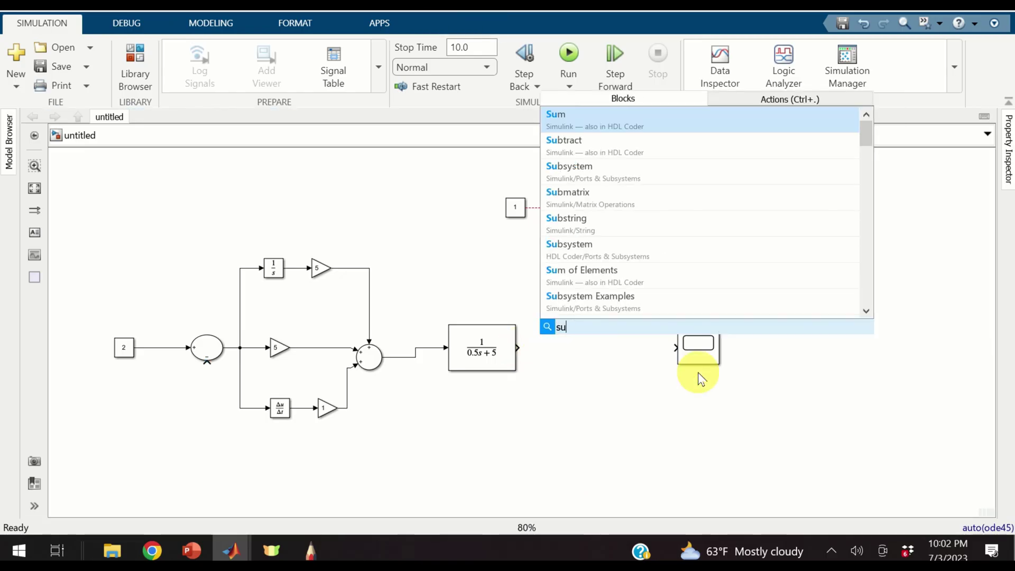
{"action": "type", "text": "m"}
{"action": "left_click", "coordinate": [626, 122]}
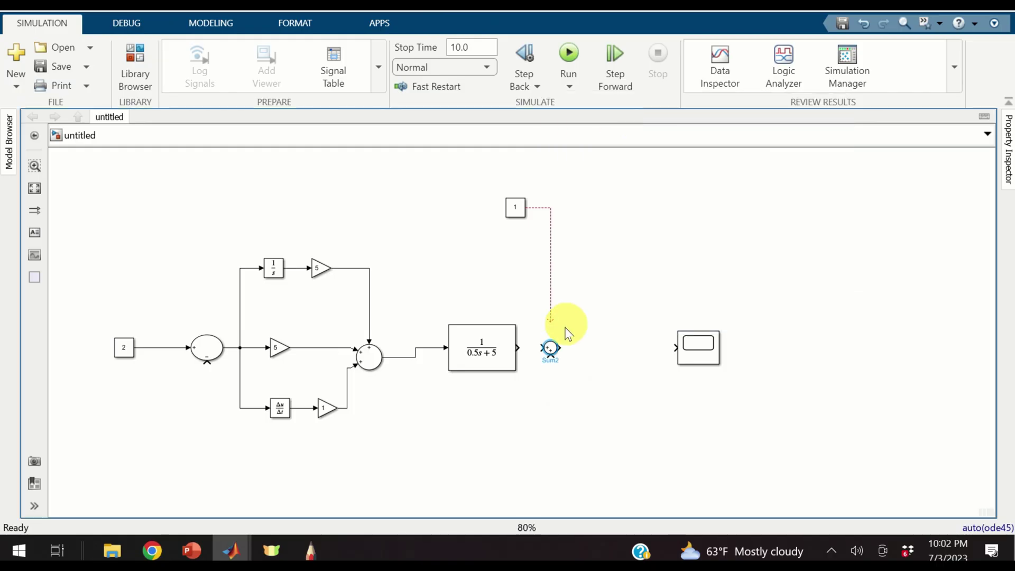
Step: Set the new Sum block's list of signs to ++ and enlarge the block
{"action": "double_click", "coordinate": [552, 348]}
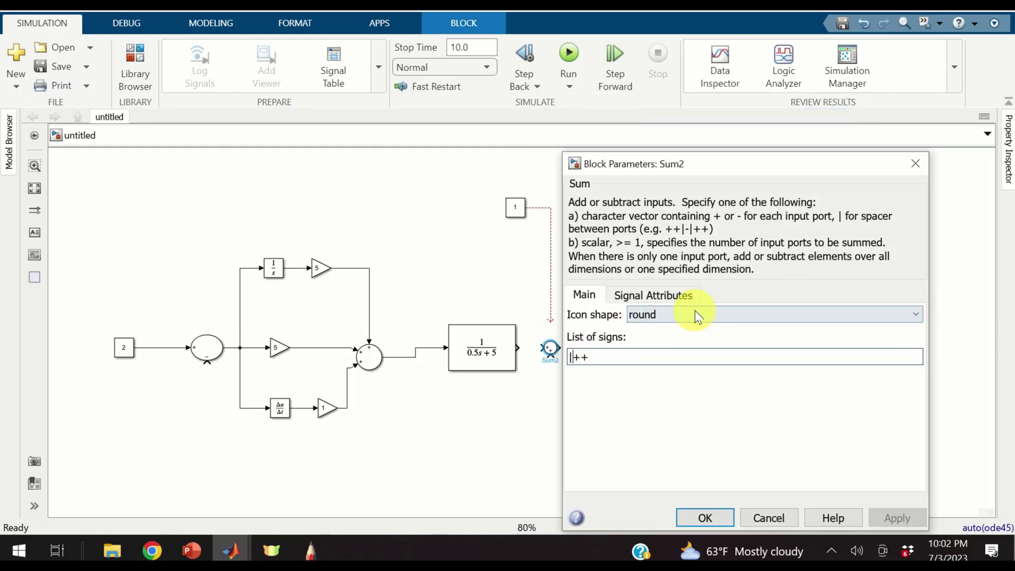
{"action": "key", "text": "Delete"}
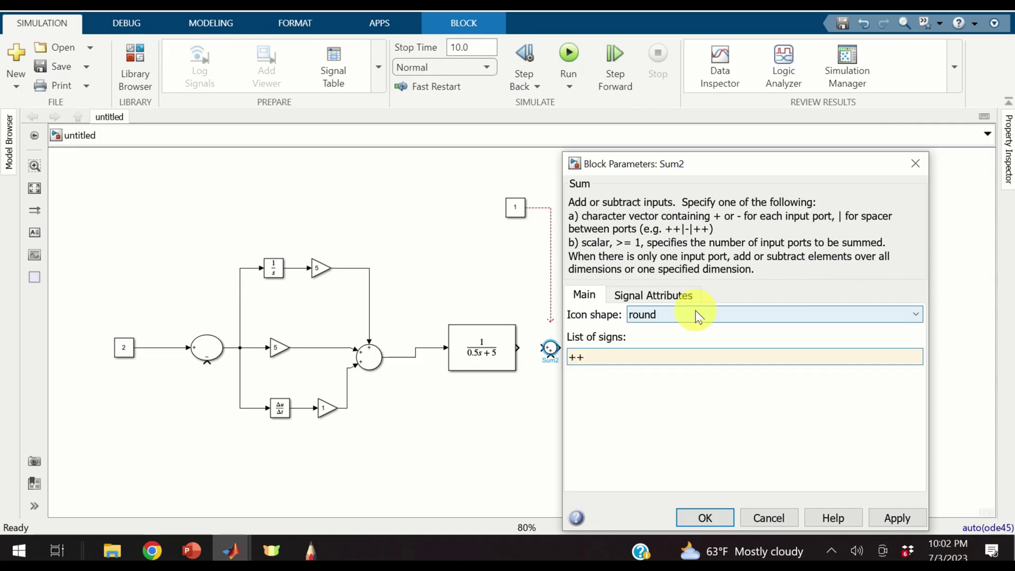
{"action": "left_click", "coordinate": [705, 518]}
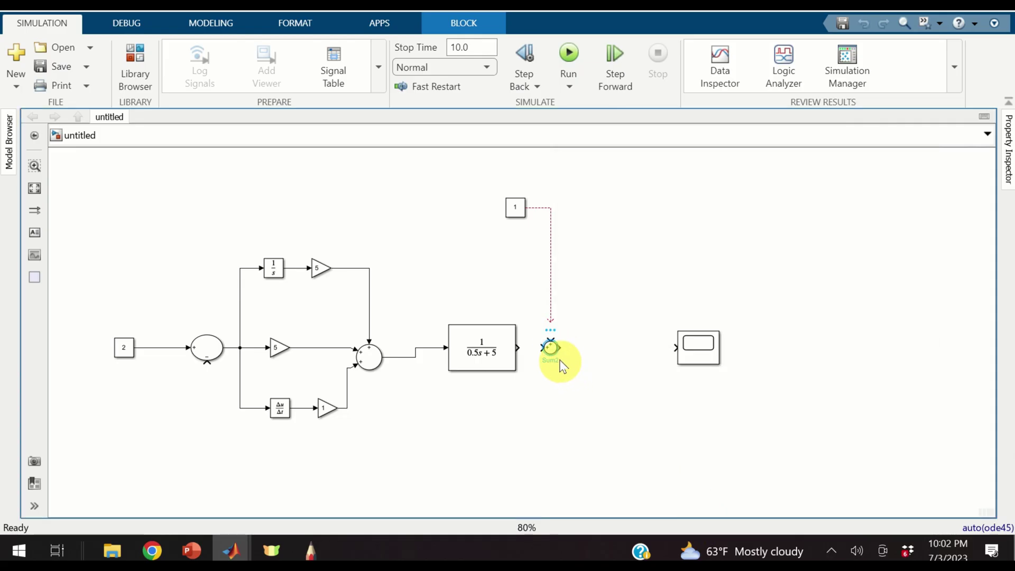
{"action": "left_click_drag", "start_coordinate": [555, 355], "coordinate": [566, 365]}
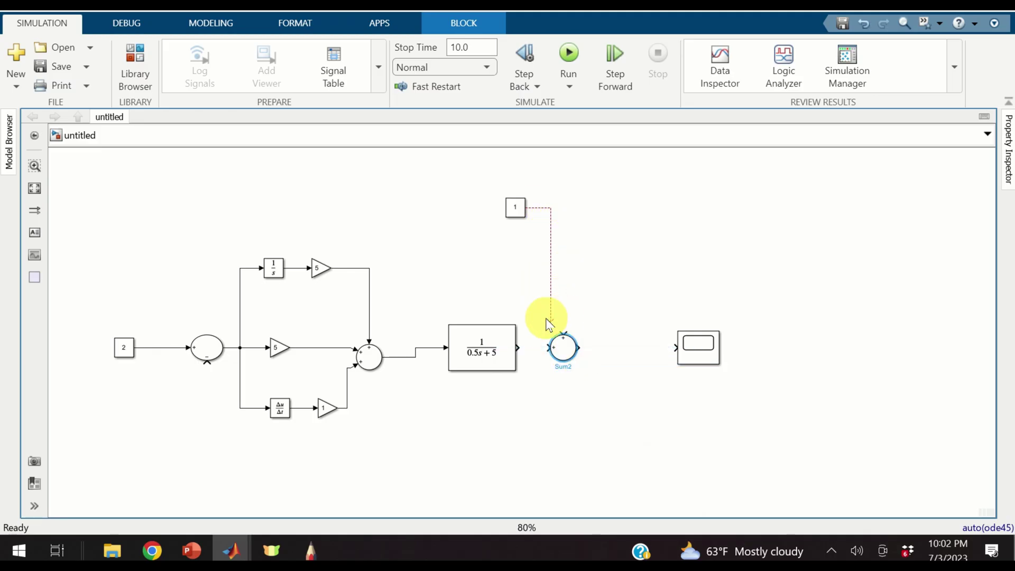
Step: Connect the upper Constant and the plant's output to the two inputs of the new Sum block
{"action": "left_click_drag", "start_coordinate": [551, 322], "coordinate": [589, 340]}
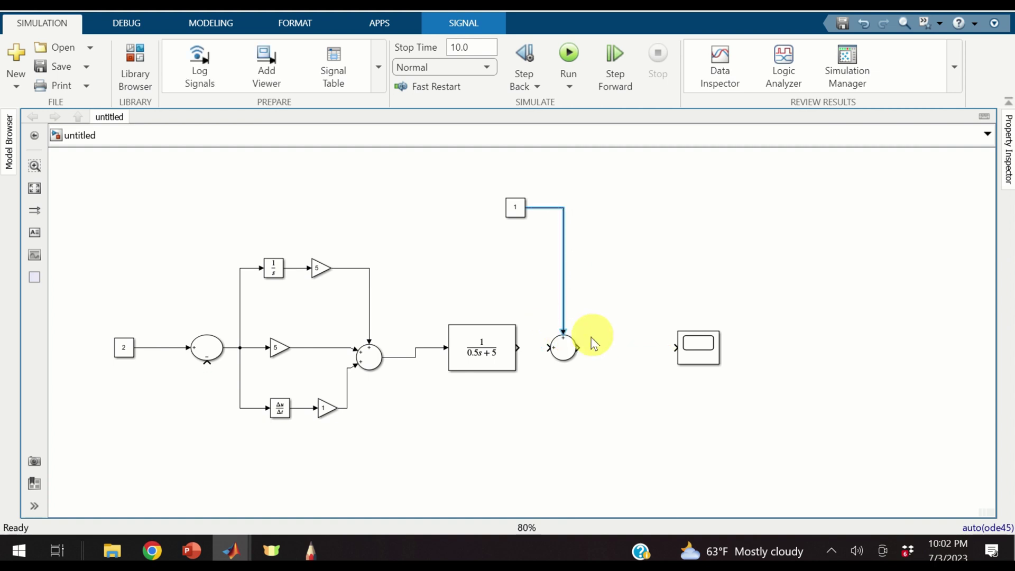
{"action": "left_click", "coordinate": [526, 352]}
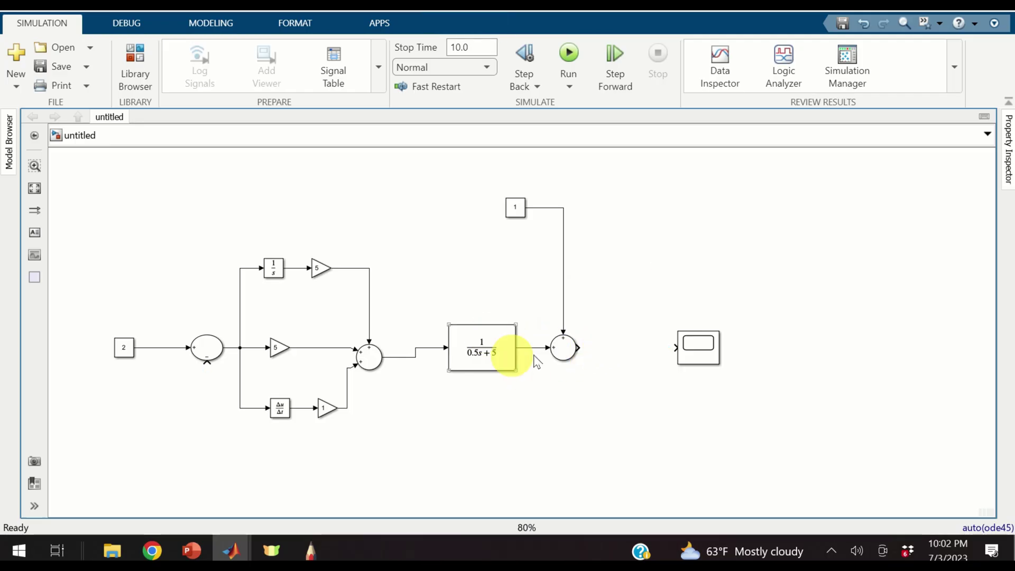
{"action": "left_click", "coordinate": [555, 348]}
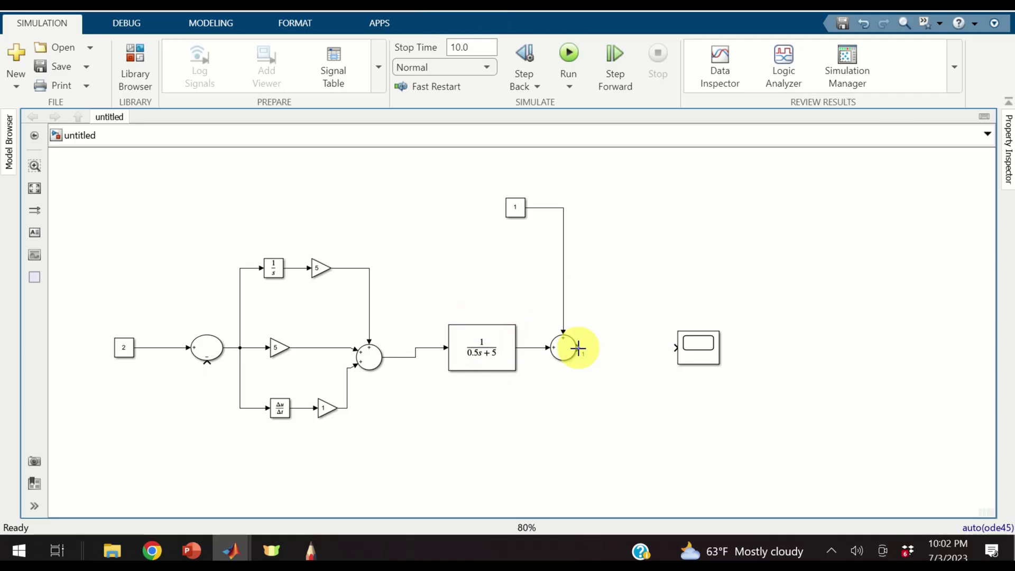
Step: Feed the new Sum block's output back to the first Sum's negative input, routed below the Derivative branch, and also connect it to the Scope
{"action": "left_click_drag", "start_coordinate": [578, 348], "coordinate": [210, 263]}
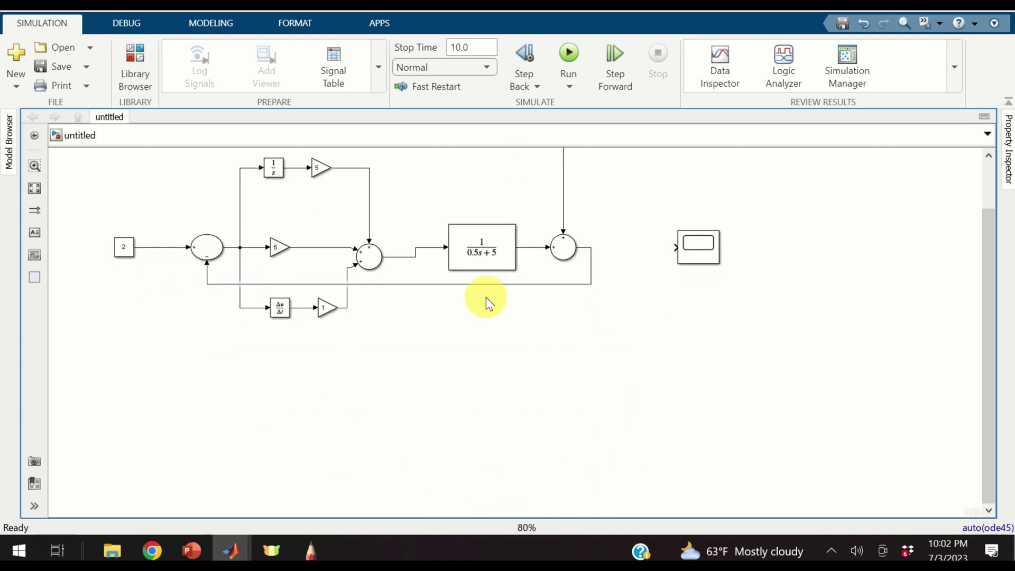
{"action": "left_click_drag", "start_coordinate": [476, 284], "coordinate": [498, 364]}
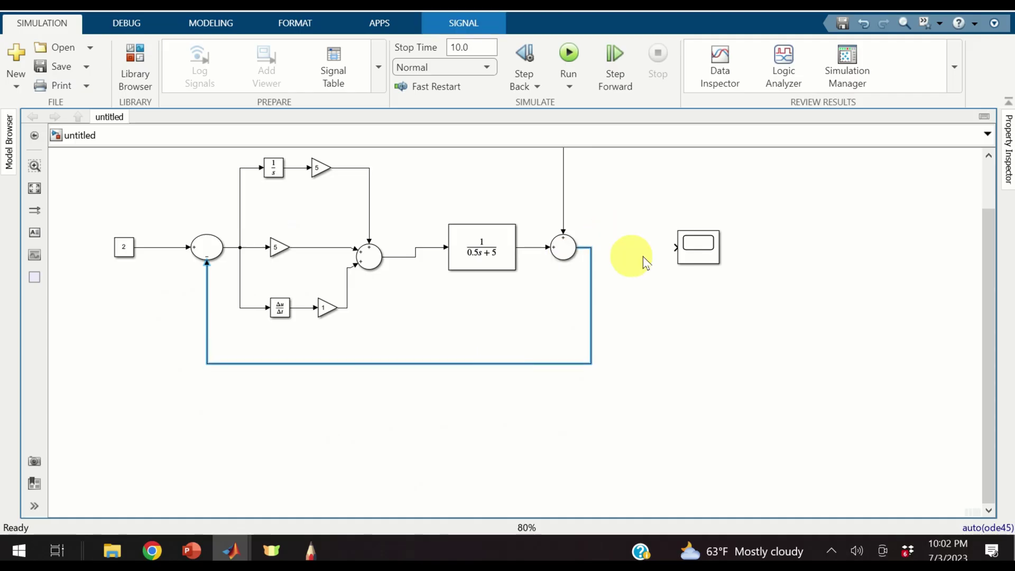
{"action": "left_click_drag", "start_coordinate": [674, 243], "coordinate": [591, 248]}
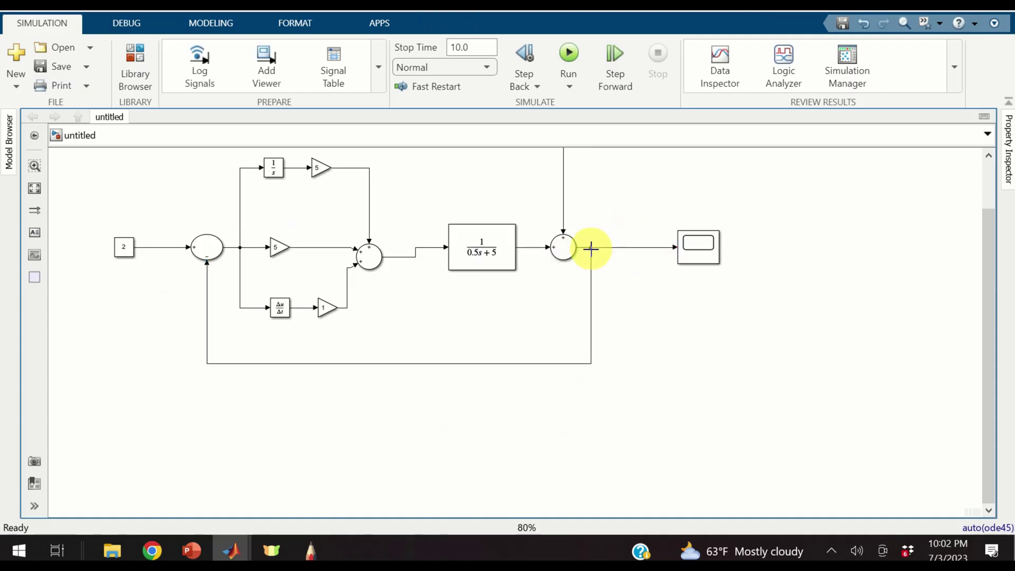
{"action": "scroll", "coordinate": [642, 275], "scroll_direction": "down", "scroll_amount": 3}
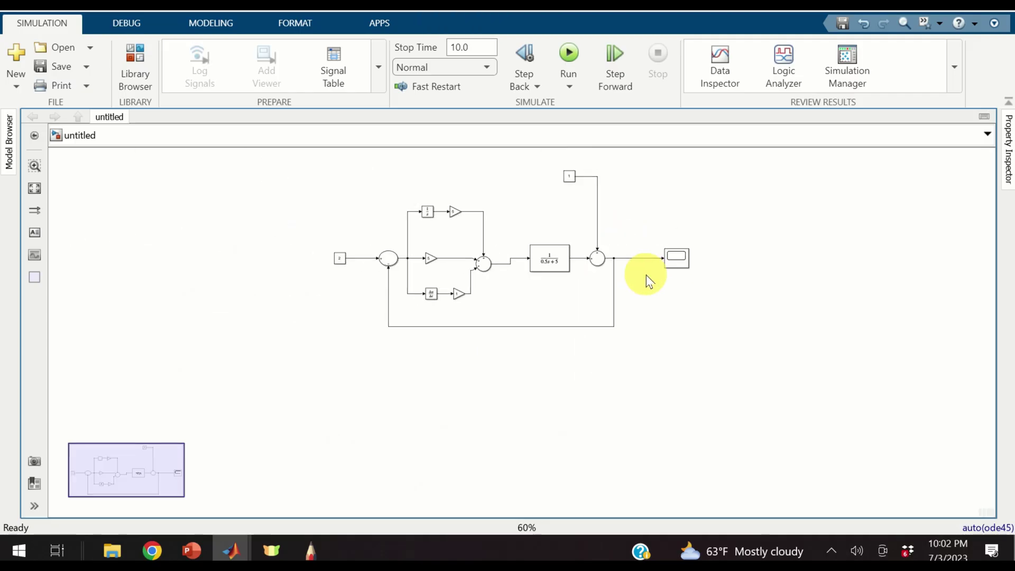
Step: Run the simulation with the constant added at the plant's output and examine the response in the Scope
{"action": "scroll", "coordinate": [619, 277], "scroll_direction": "up", "scroll_amount": 5}
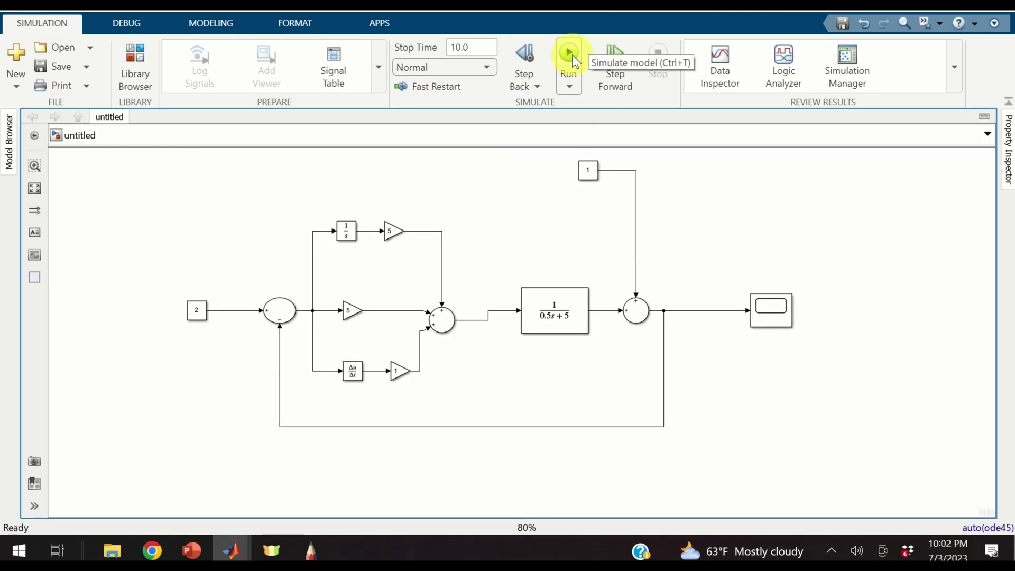
{"action": "left_click", "coordinate": [571, 56]}
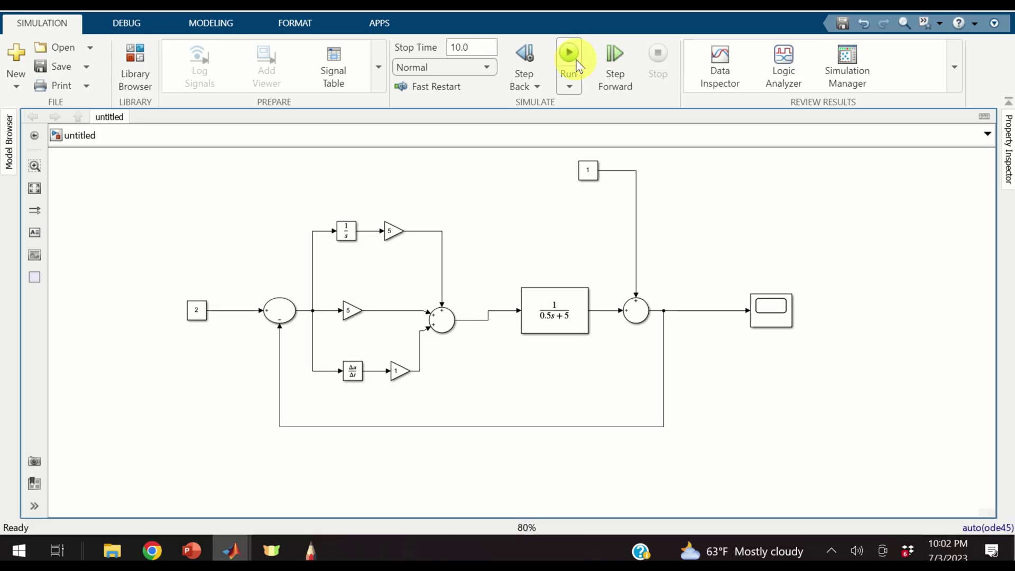
{"action": "left_click", "coordinate": [766, 313]}
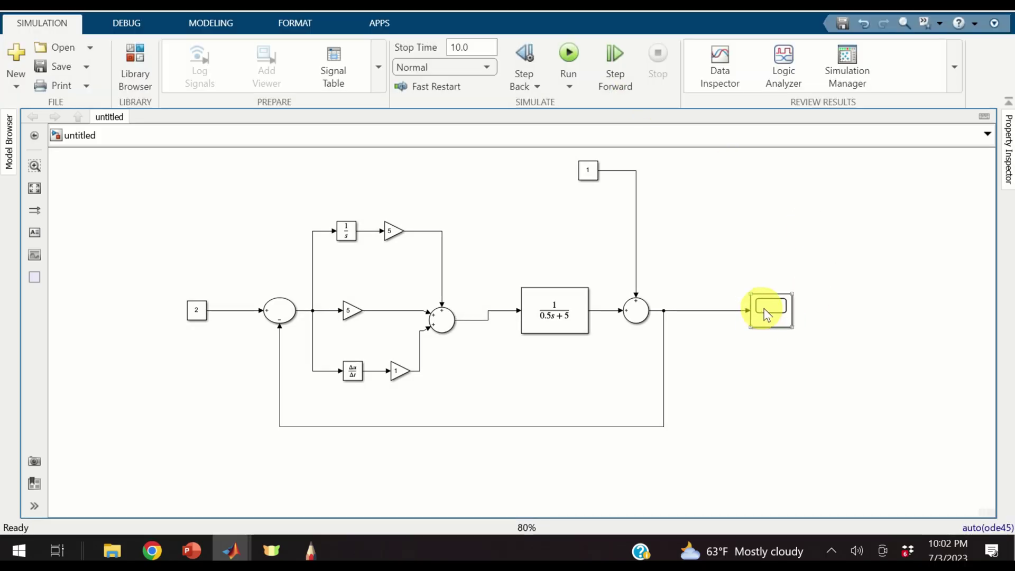
{"action": "double_click", "coordinate": [771, 316]}
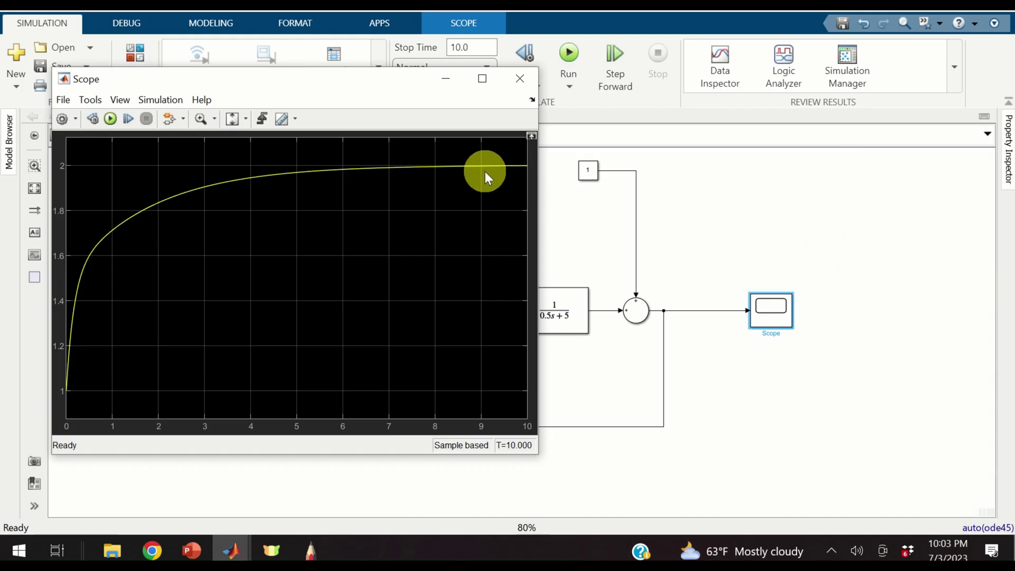
{"action": "left_click", "coordinate": [518, 79]}
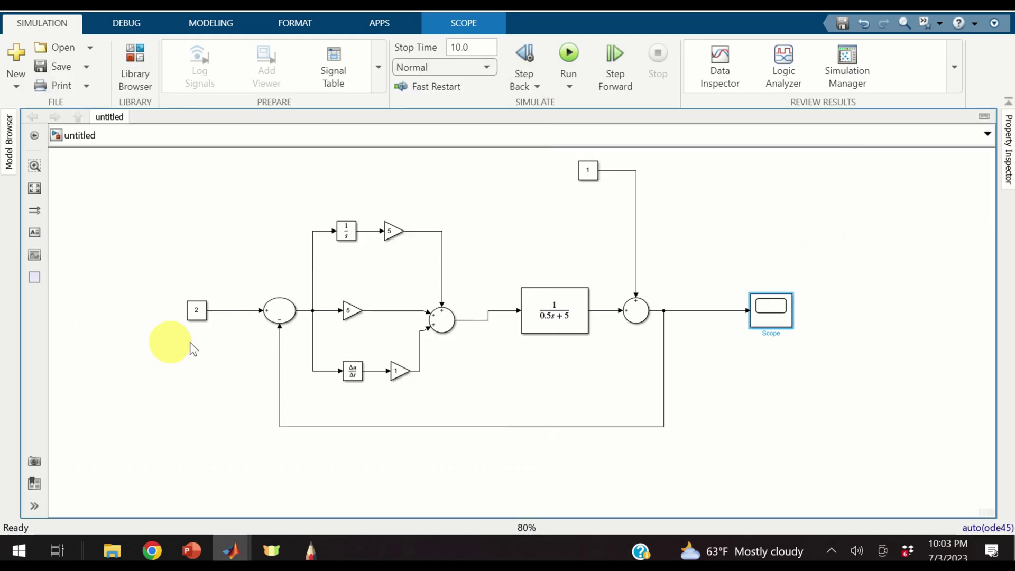
Step: Set the constant value of the reference block feeding the first Sum to 1
{"action": "double_click", "coordinate": [205, 312]}
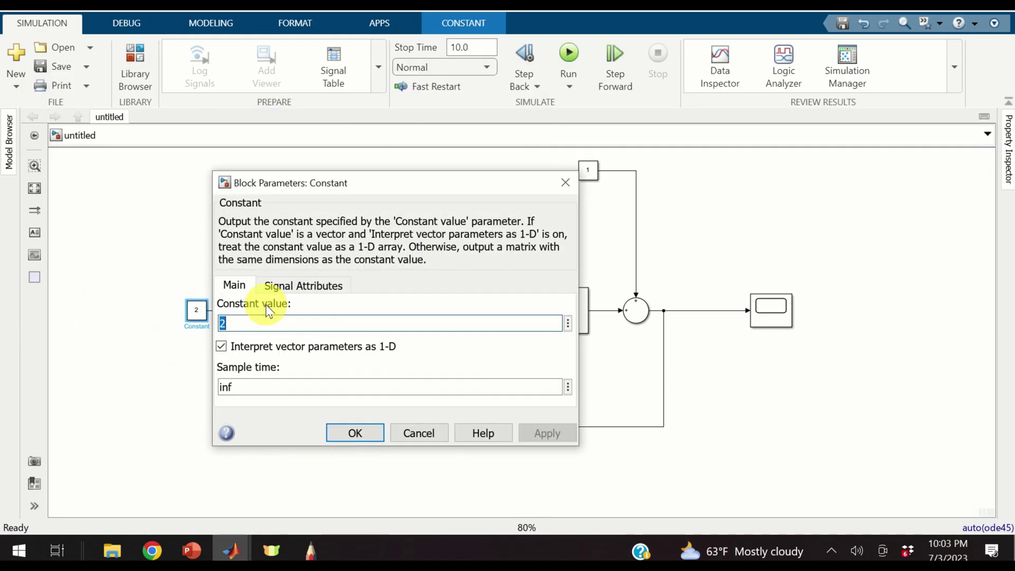
{"action": "type", "text": "1"}
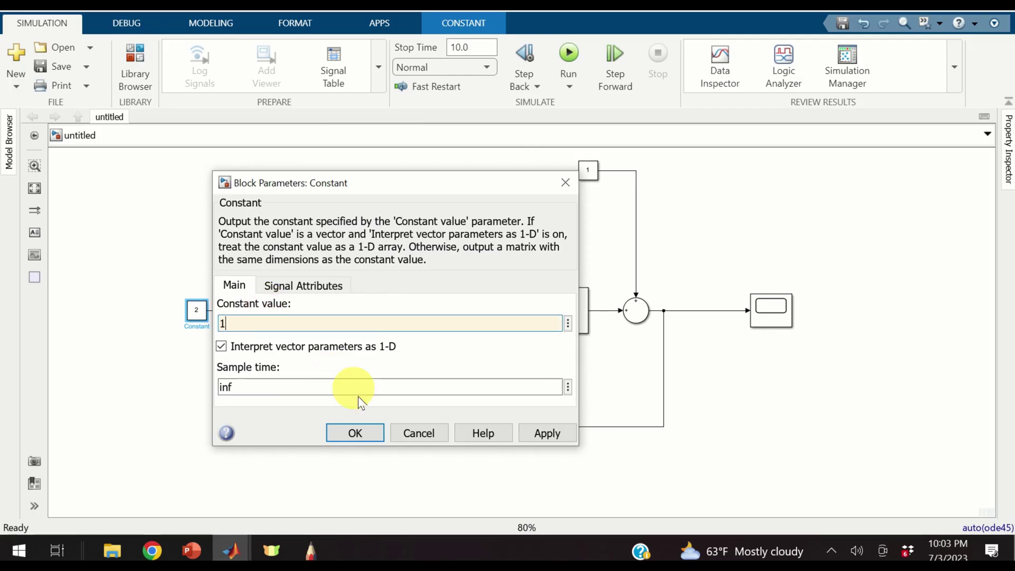
{"action": "left_click", "coordinate": [365, 434]}
Step: Change the list of signs of the Sum block after the plant to -+| so the upper Constant is subtracted
{"action": "double_click", "coordinate": [634, 311]}
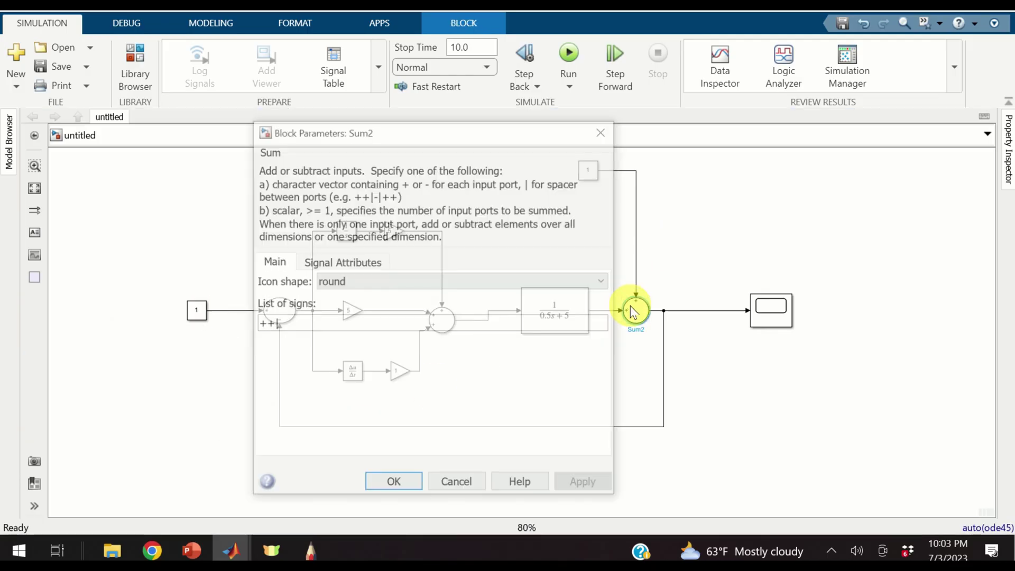
{"action": "double_click", "coordinate": [275, 322]}
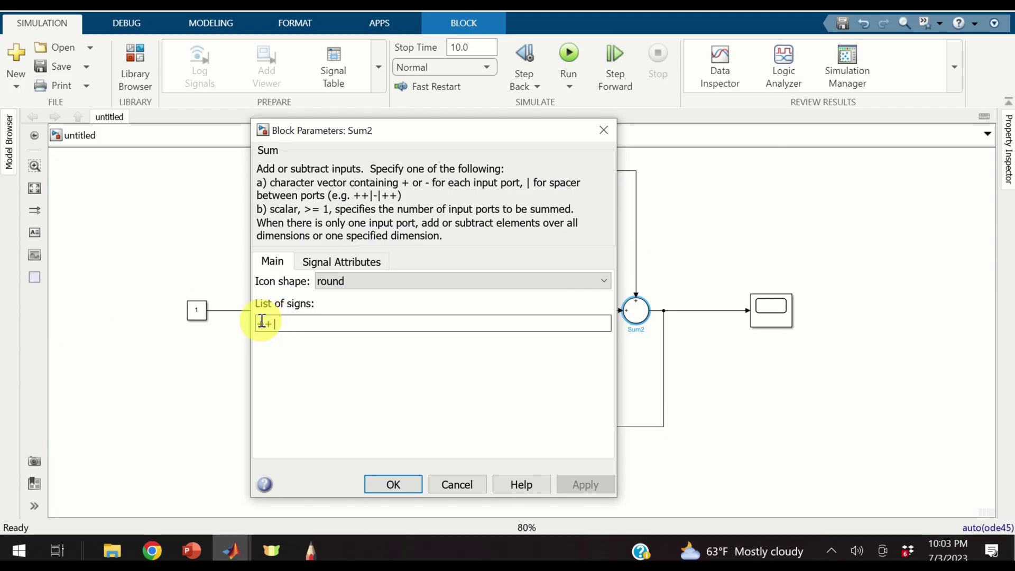
{"action": "key", "text": "BackSpace"}
{"action": "type", "text": "+|"}
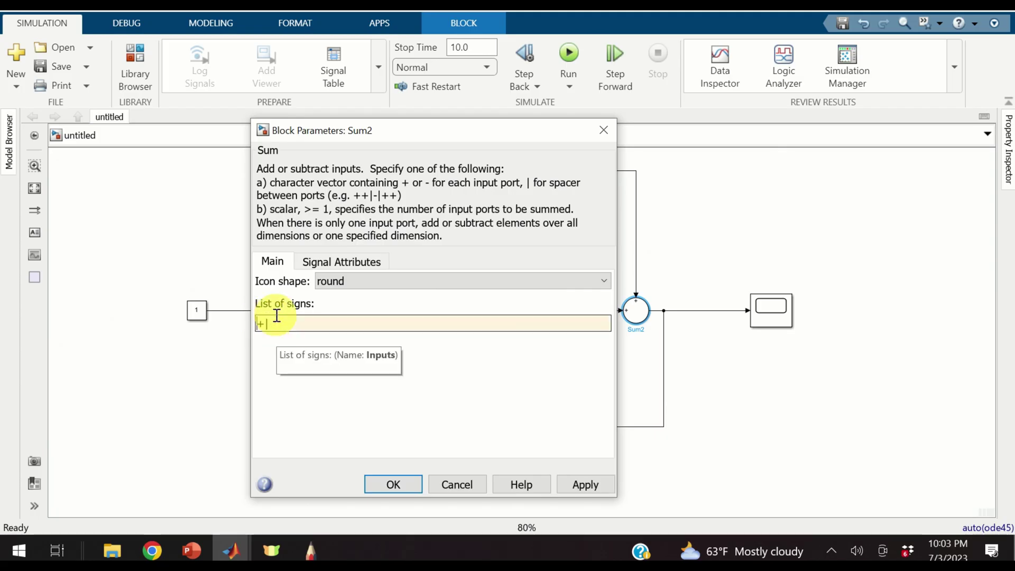
{"action": "left_click", "coordinate": [392, 483]}
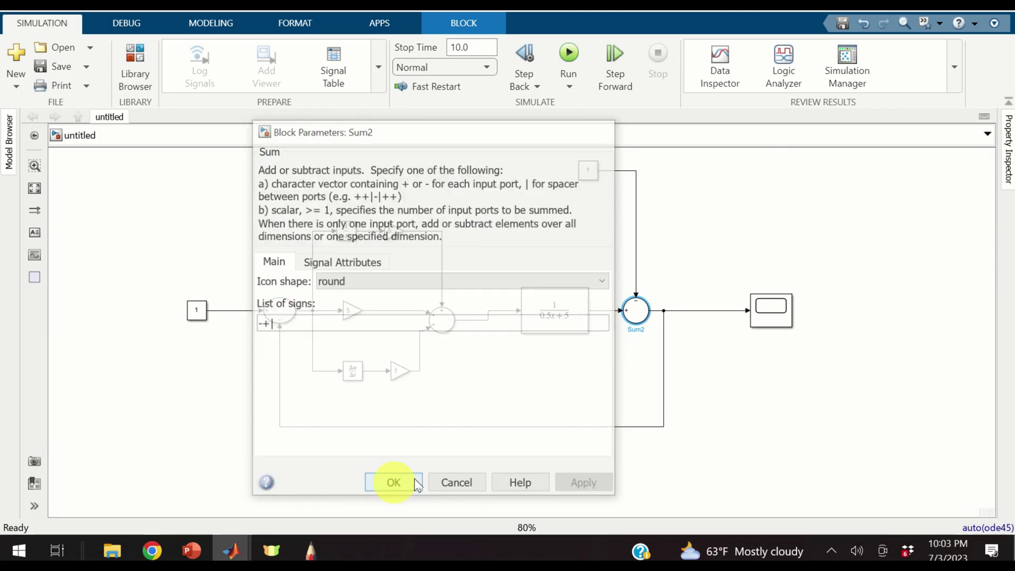
Step: Rerun the simulation and examine the response in the Scope, moving its window aside to uncover the controller blocks
{"action": "left_click", "coordinate": [564, 78]}
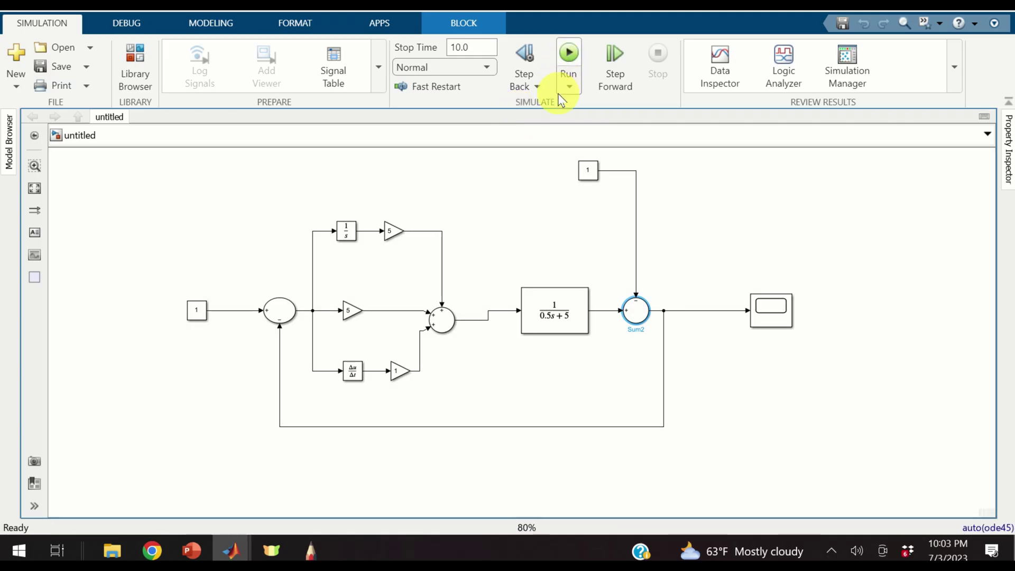
{"action": "double_click", "coordinate": [771, 310]}
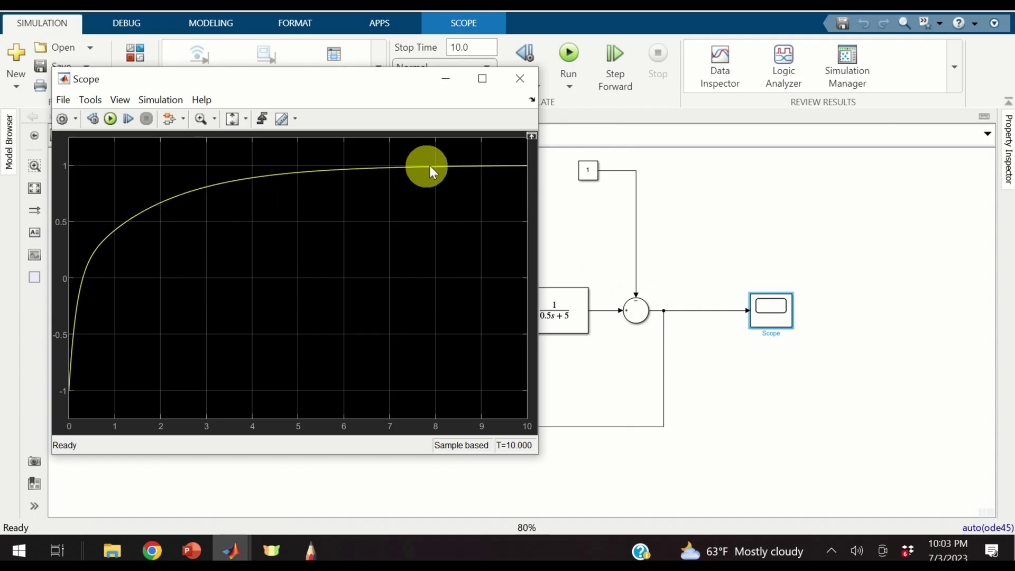
{"action": "left_click_drag", "start_coordinate": [340, 79], "coordinate": [762, 42]}
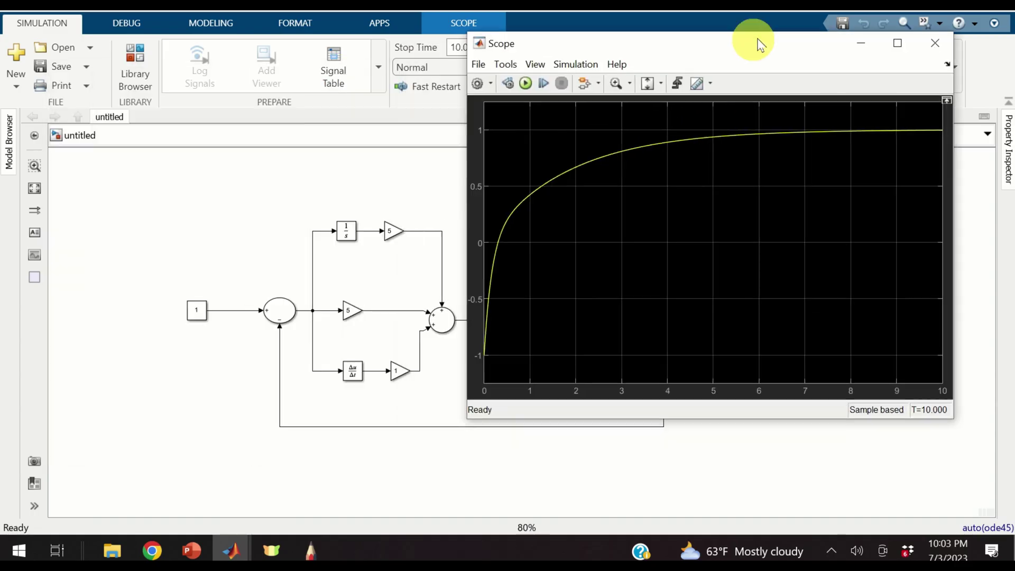